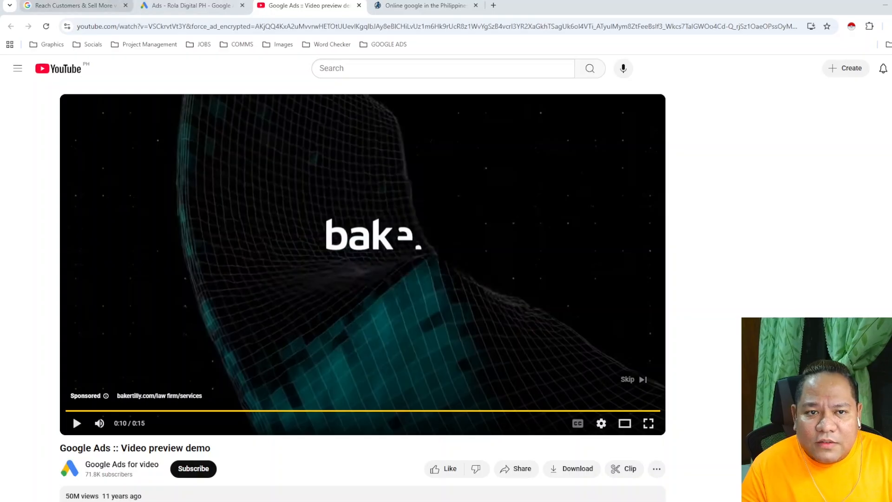
pyautogui.click(85, 3)
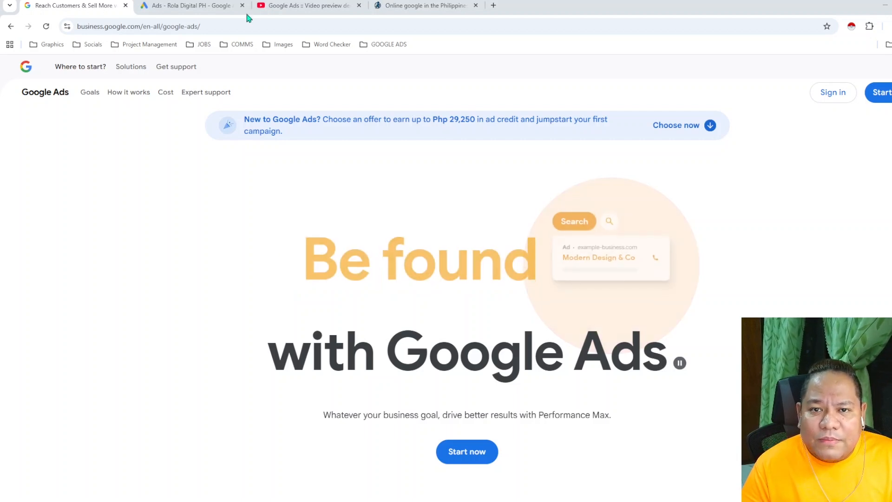
pyautogui.click(298, 6)
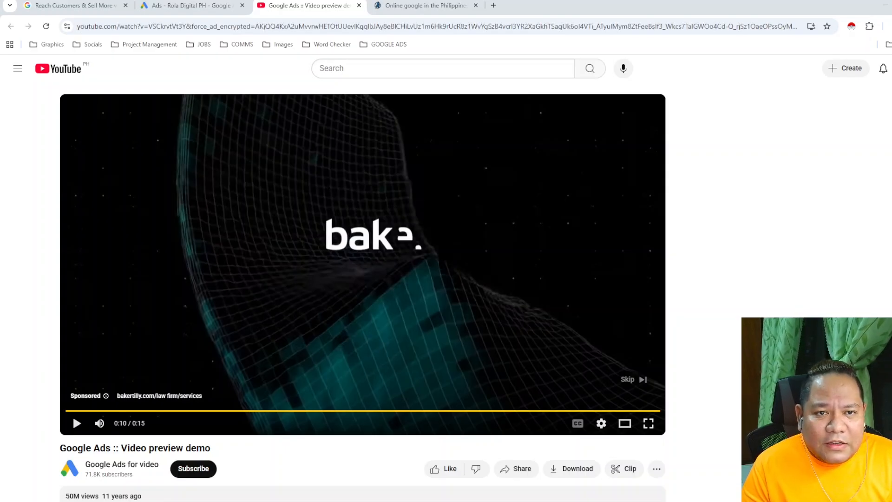
# Step: Go to the Google Ads site, access the account's overview and start creating a new campaign
pyautogui.click(56, 9)
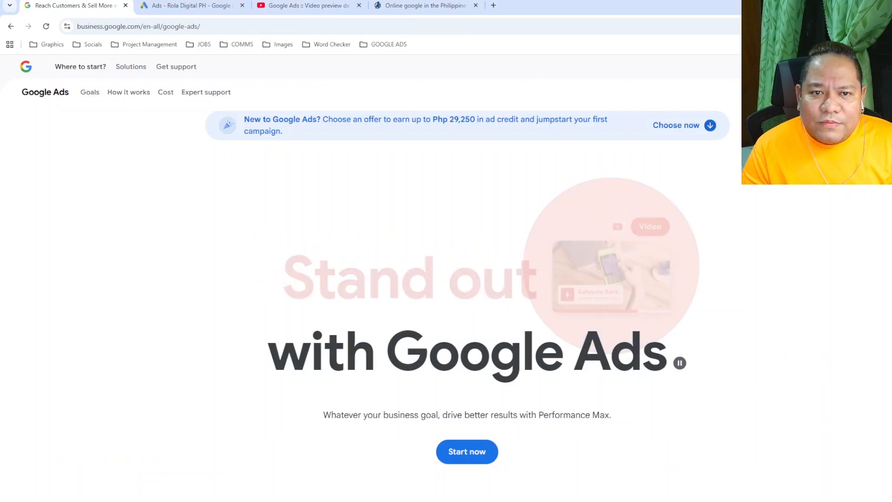
pyautogui.click(488, 122)
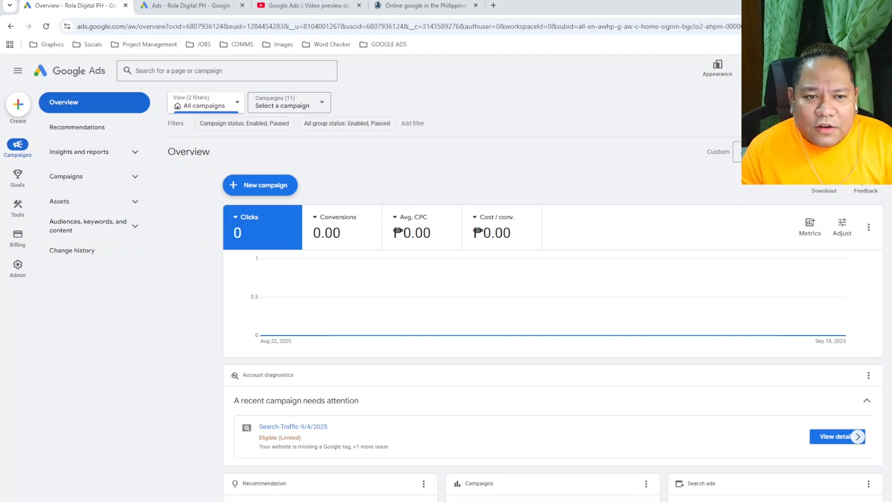
pyautogui.click(18, 104)
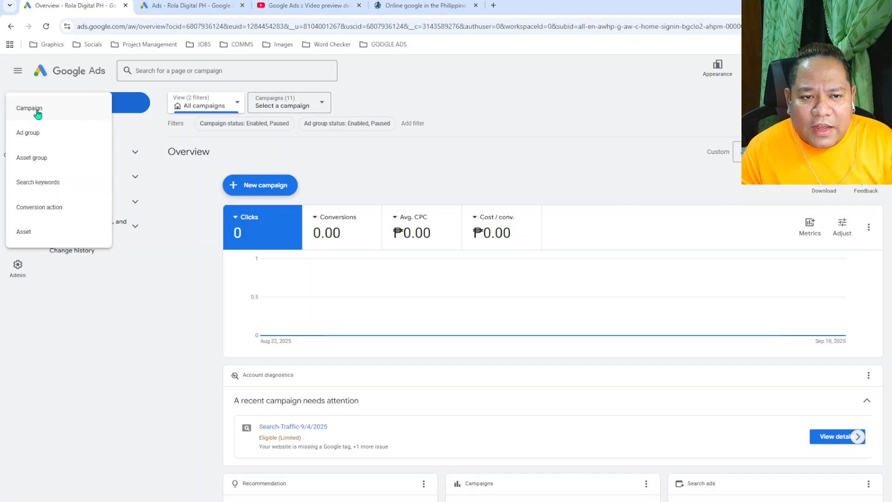
pyautogui.click(39, 112)
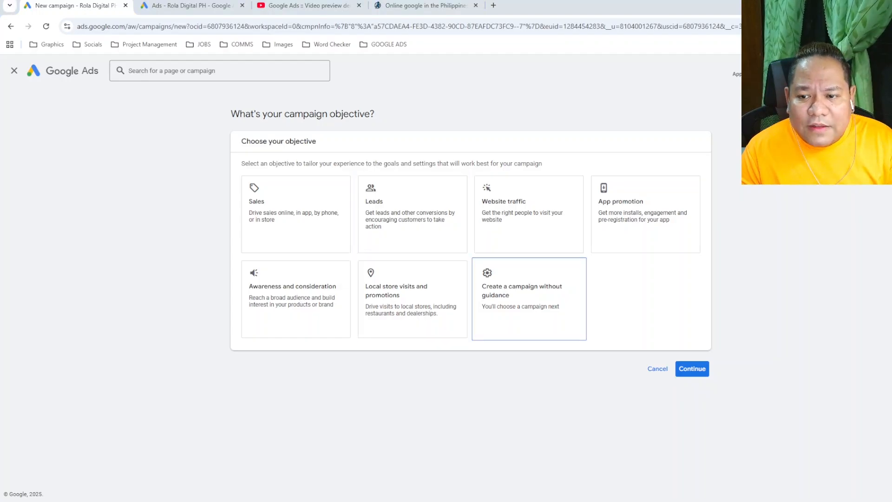
# Step: Choose the Website traffic objective with its default conversion goals and select the Video campaign type
pyautogui.click(512, 237)
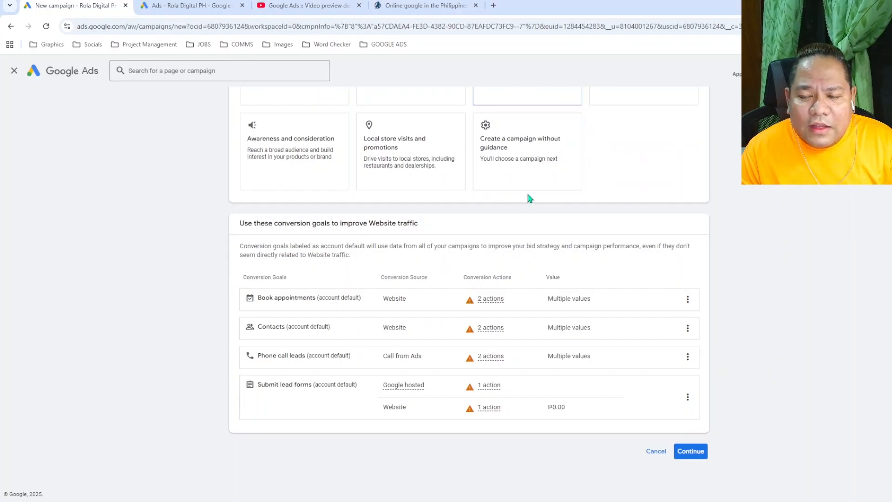
pyautogui.scroll(3, 528, 195)
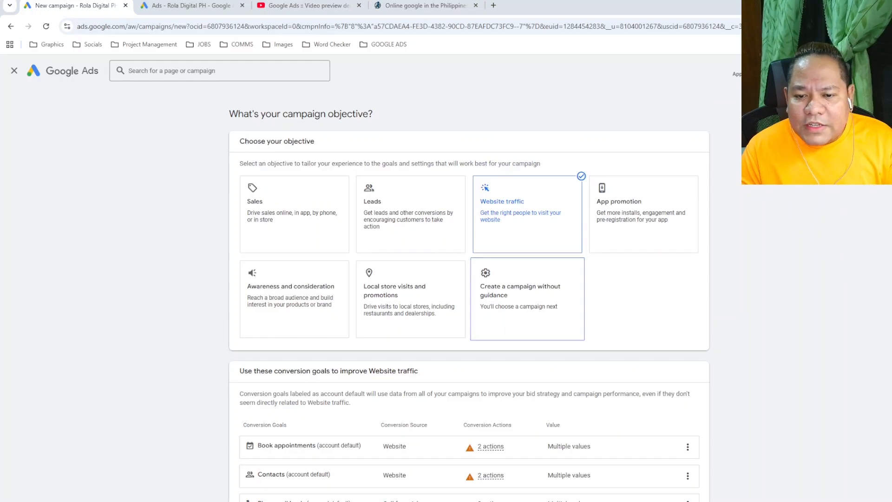
pyautogui.scroll(-3, 528, 297)
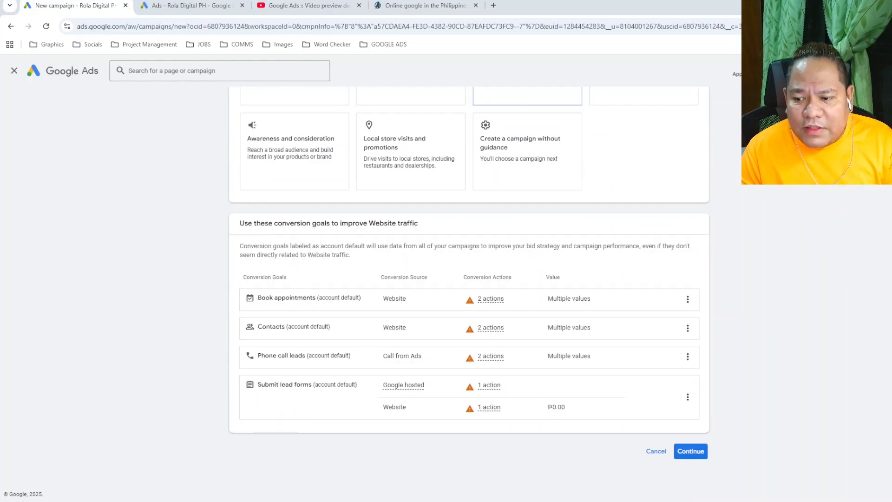
pyautogui.click(692, 454)
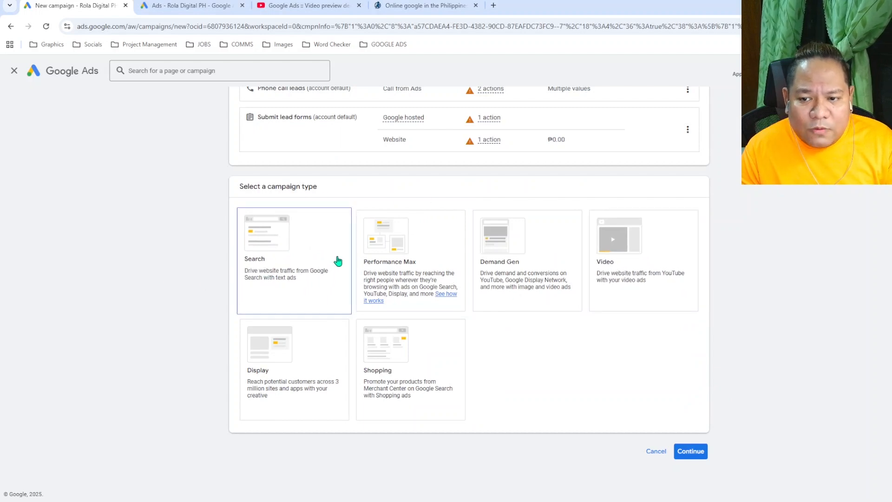
pyautogui.click(626, 265)
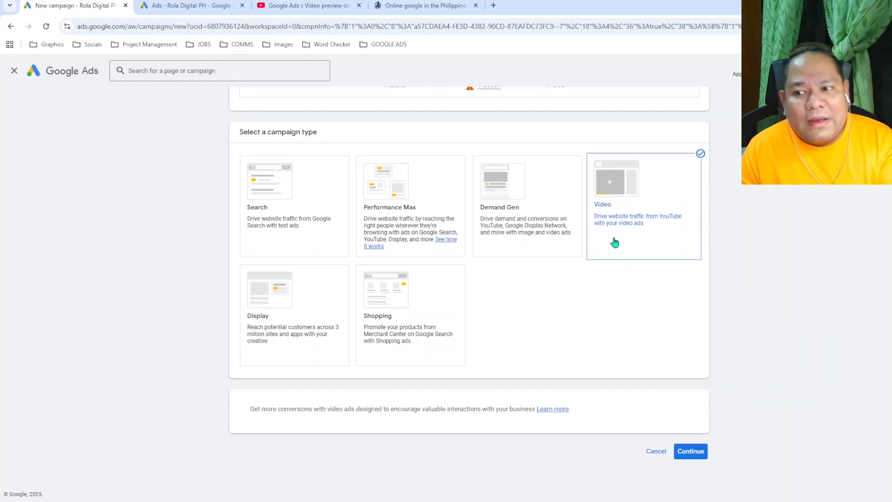
pyautogui.click(691, 451)
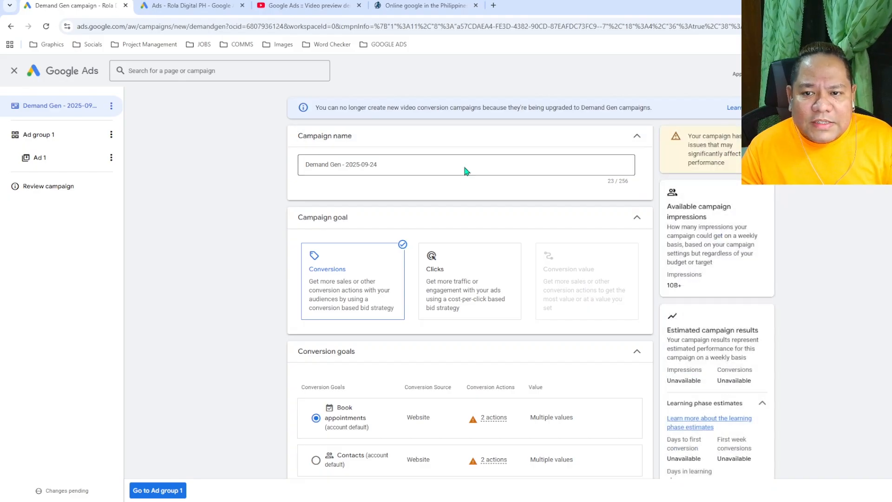
# Step: Name the campaign "Video Ads -Traffic-9/24/25"
pyautogui.scroll(-2, 465, 167)
pyautogui.scroll(2, 466, 170)
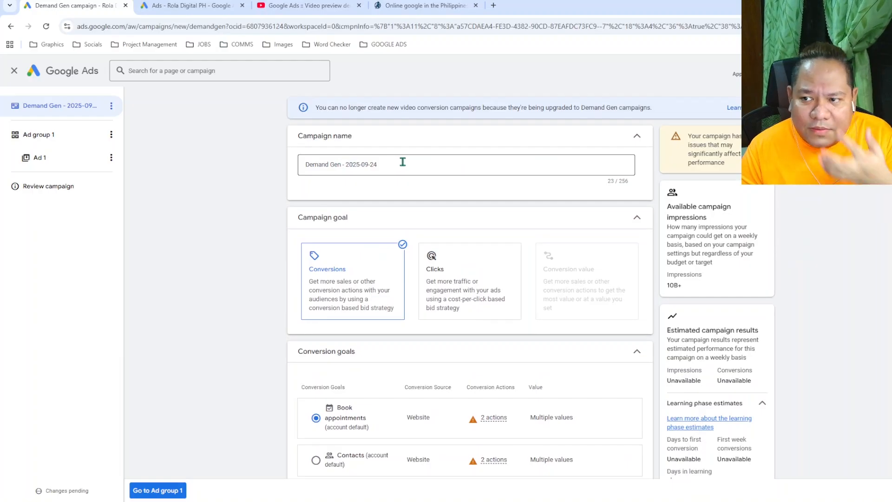
pyautogui.moveTo(402, 162); pyautogui.dragTo(238, 163)
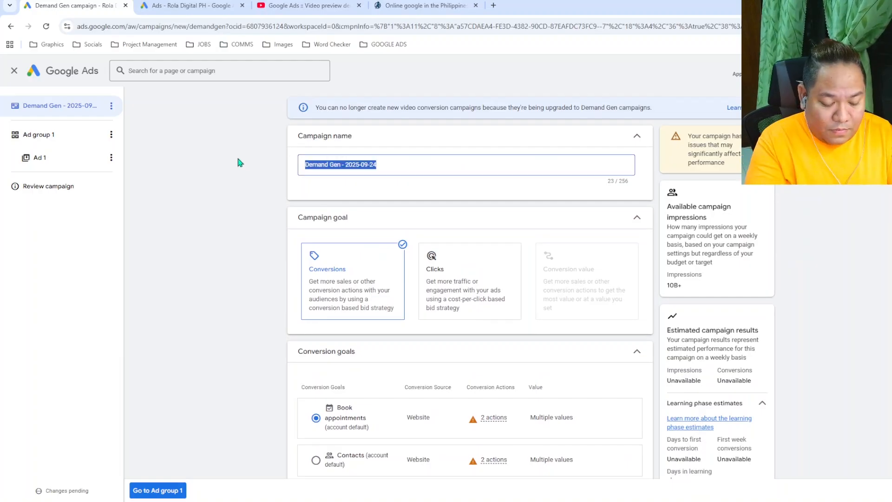
pyautogui.write('Video')
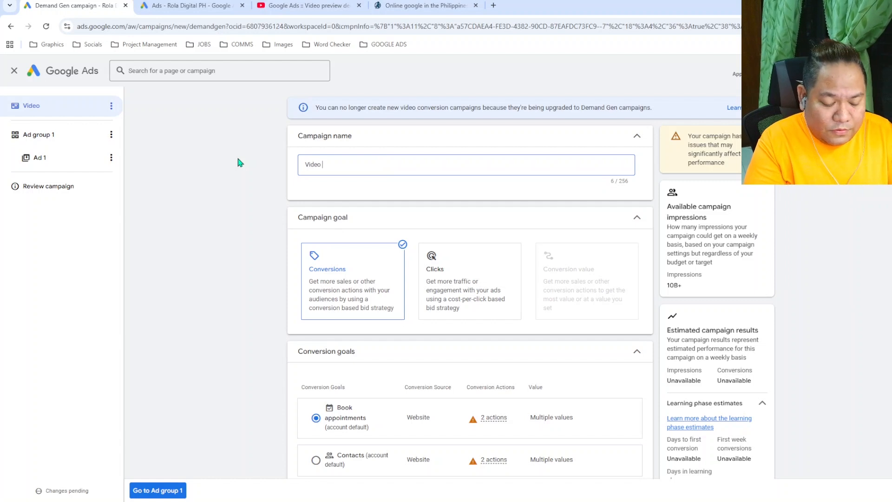
pyautogui.write(' A')
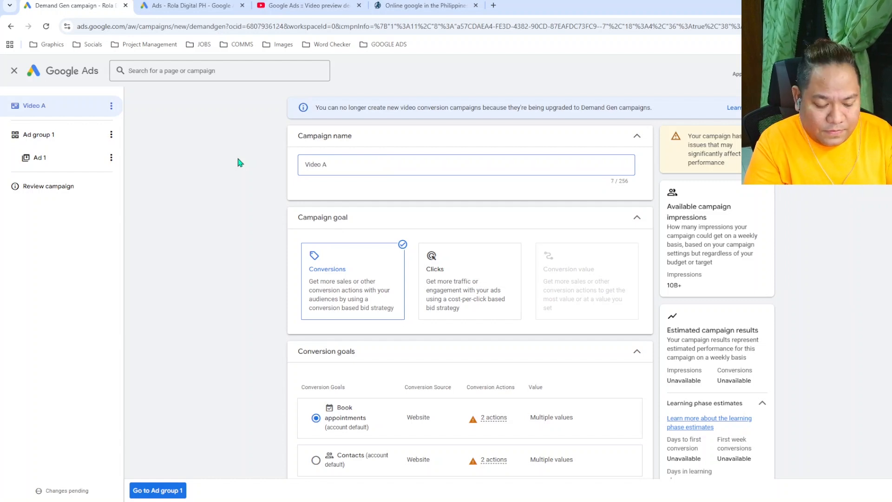
pyautogui.write('ds ')
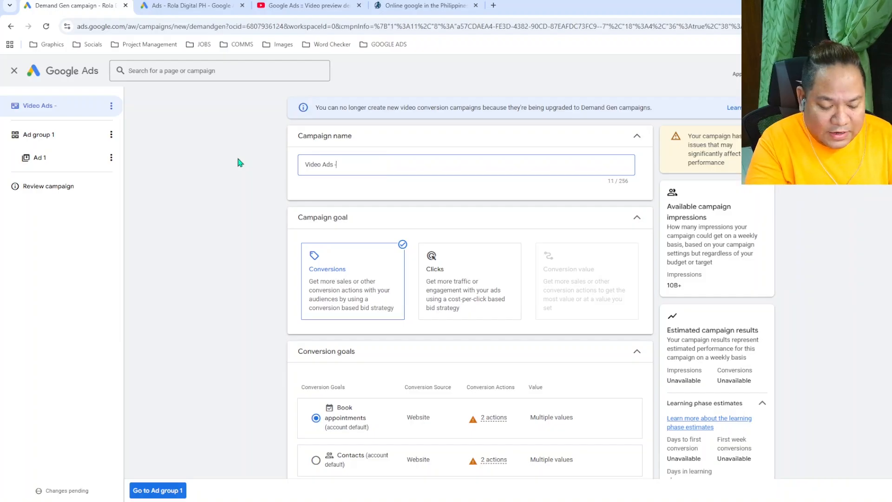
pyautogui.write('-Traffic')
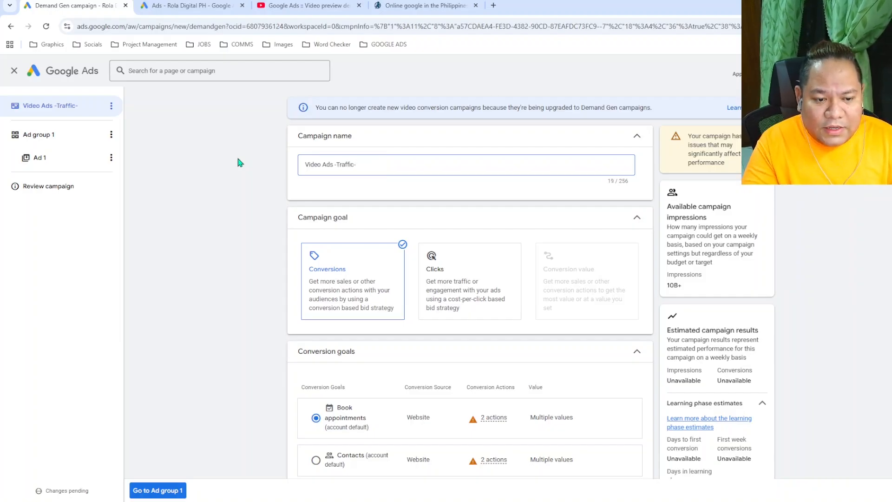
pyautogui.write('-9/2')
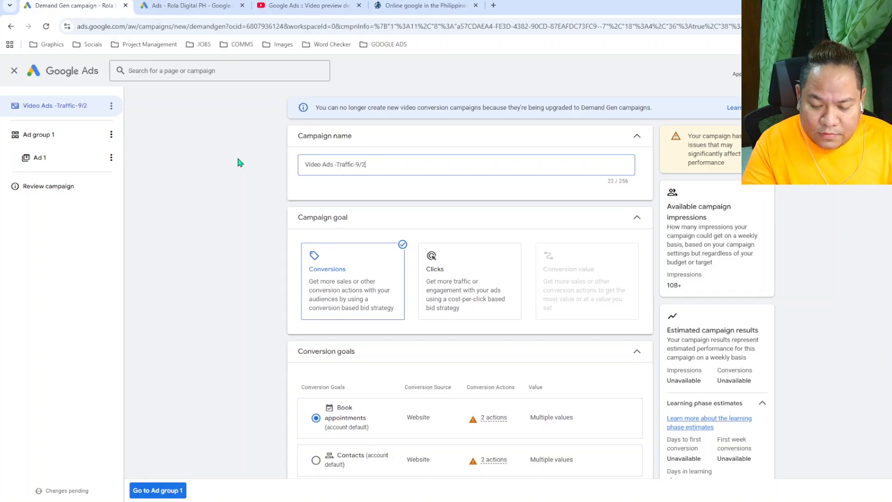
pyautogui.write('4/25')
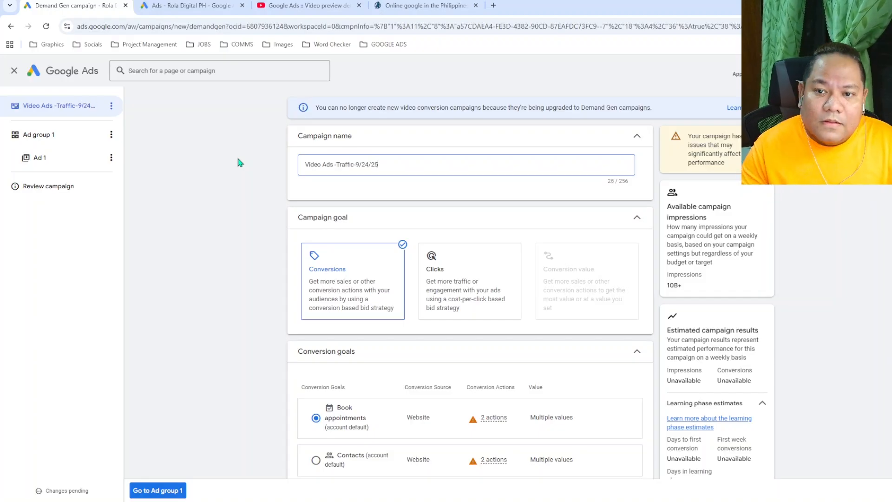
# Step: Set the campaign goal to Clicks and enter a daily budget of ₱500
pyautogui.scroll(-2, 236, 204)
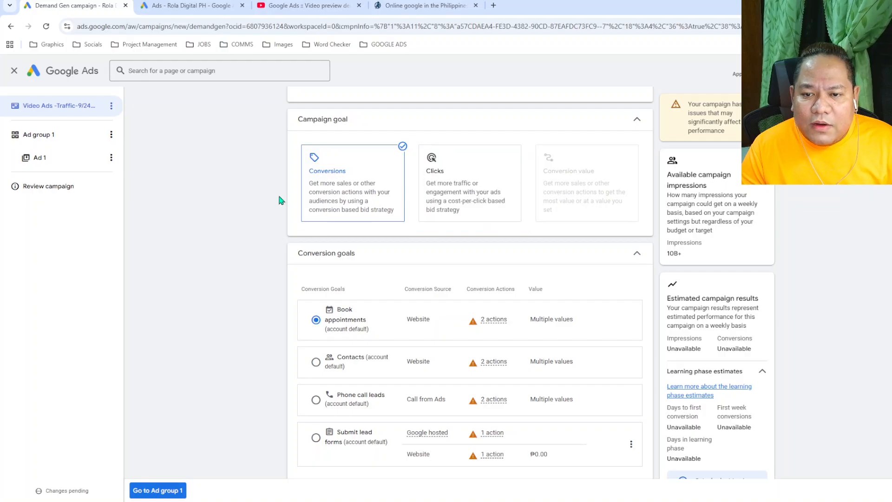
pyautogui.click(469, 208)
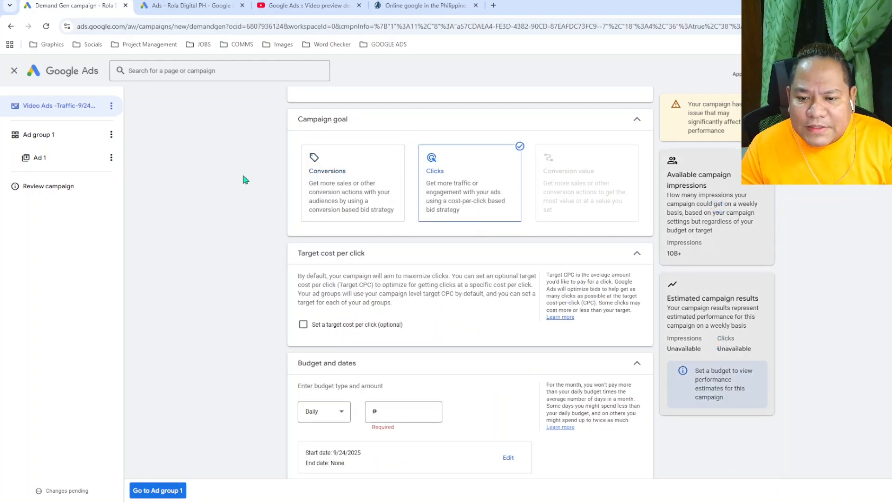
pyautogui.scroll(-2, 246, 180)
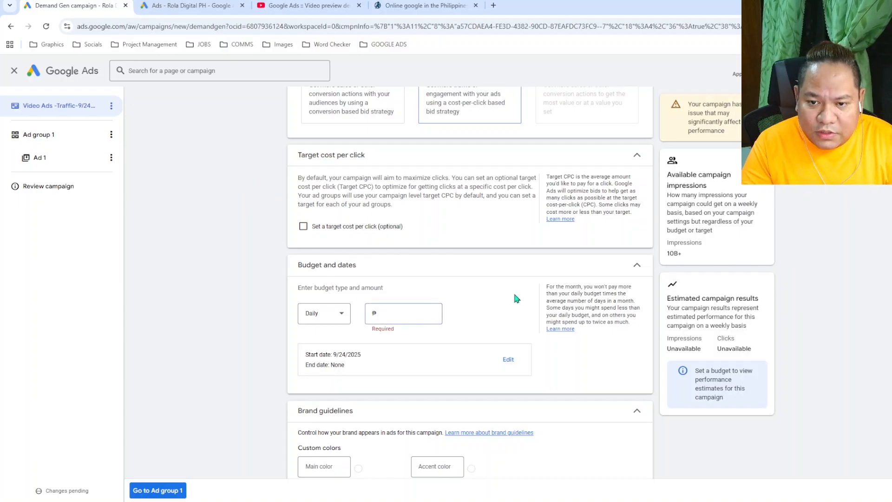
pyautogui.write('500')
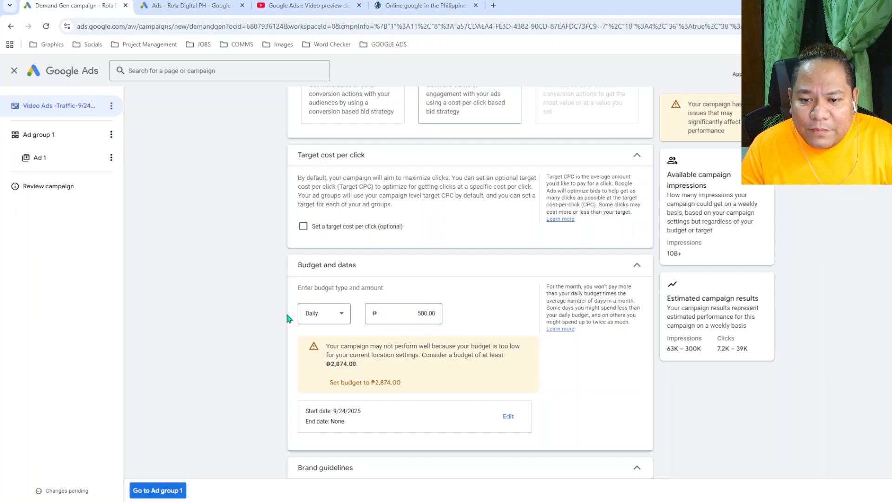
pyautogui.click(325, 313)
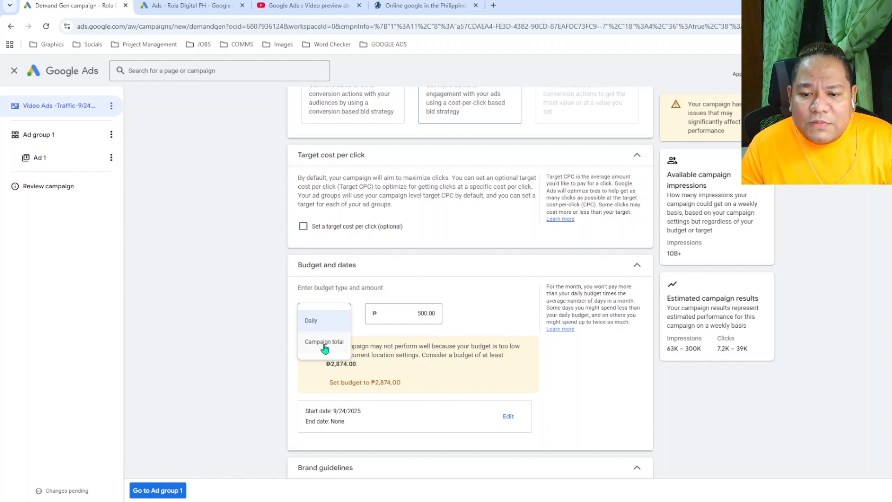
pyautogui.click(246, 325)
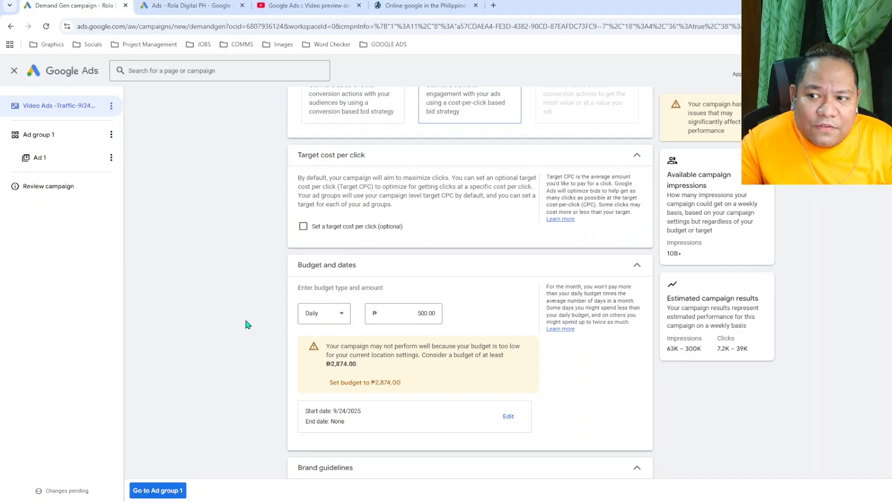
# Step: Examine the font choices available in the campaign's brand guidelines
pyautogui.scroll(-2, 279, 320)
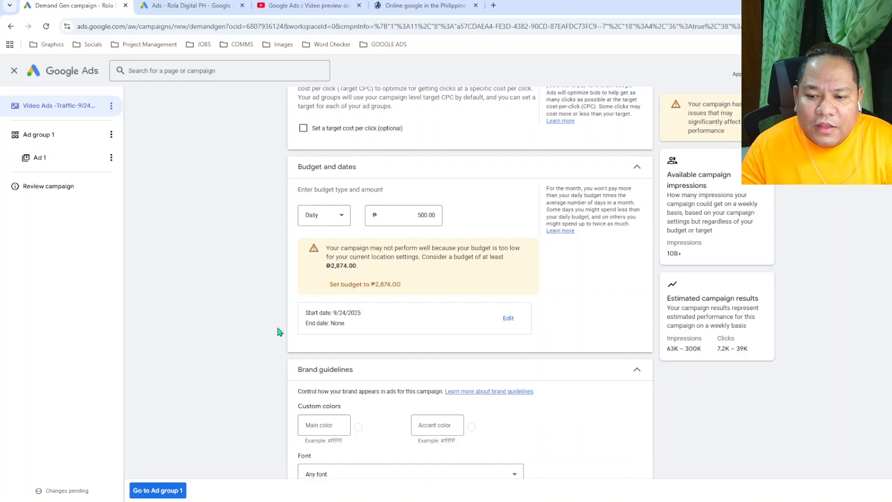
pyautogui.scroll(-4, 280, 329)
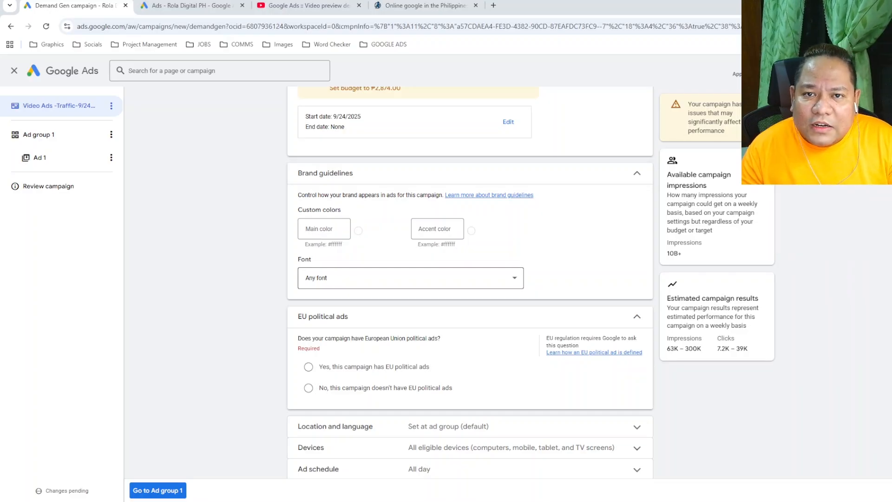
pyautogui.click(359, 274)
pyautogui.scroll(-1, 345, 343)
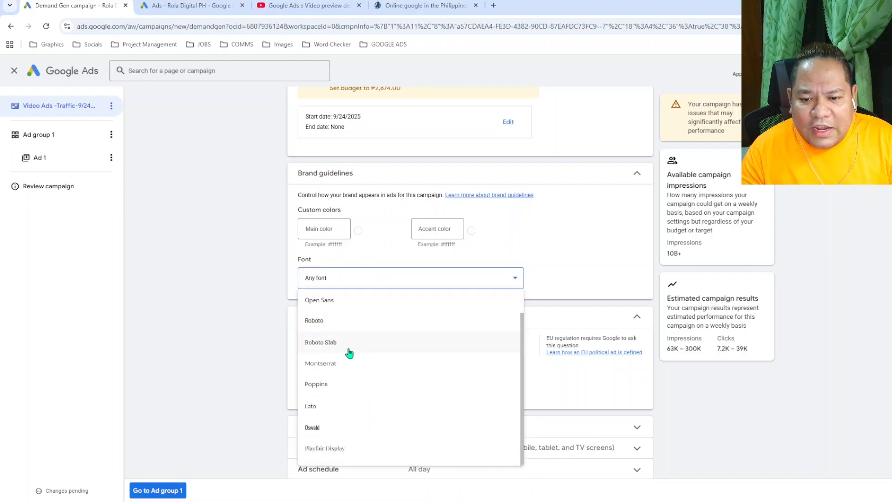
pyautogui.click(159, 226)
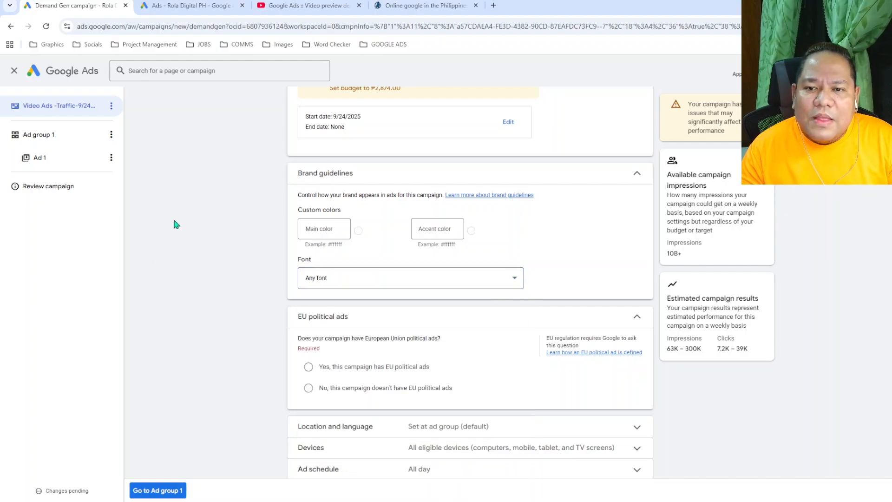
# Step: Declare that the campaign doesn't have EU political ads
pyautogui.scroll(-1, 389, 205)
pyautogui.scroll(-1, 390, 204)
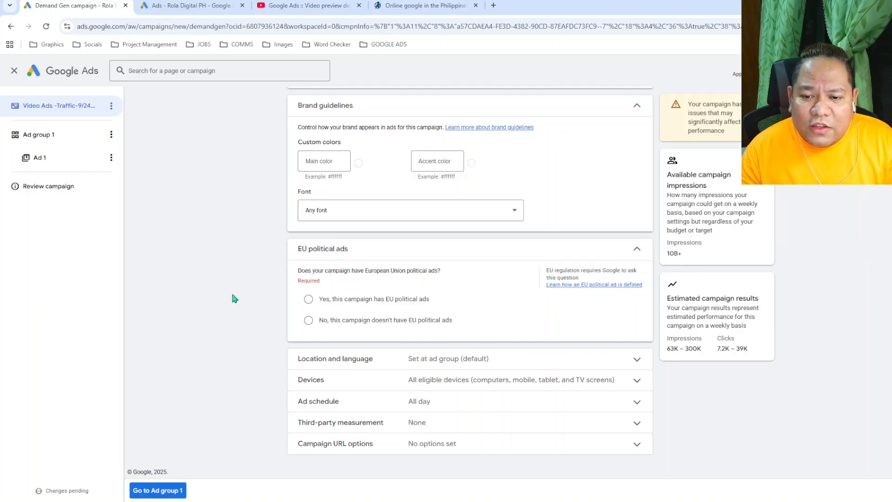
pyautogui.click(308, 321)
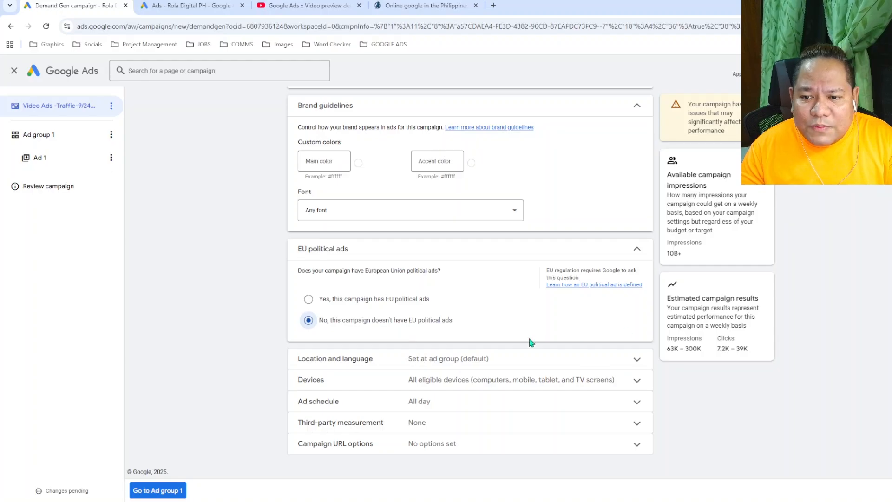
# Step: Enable campaign level location and language targeting for the campaign
pyautogui.scroll(10, 445, 283)
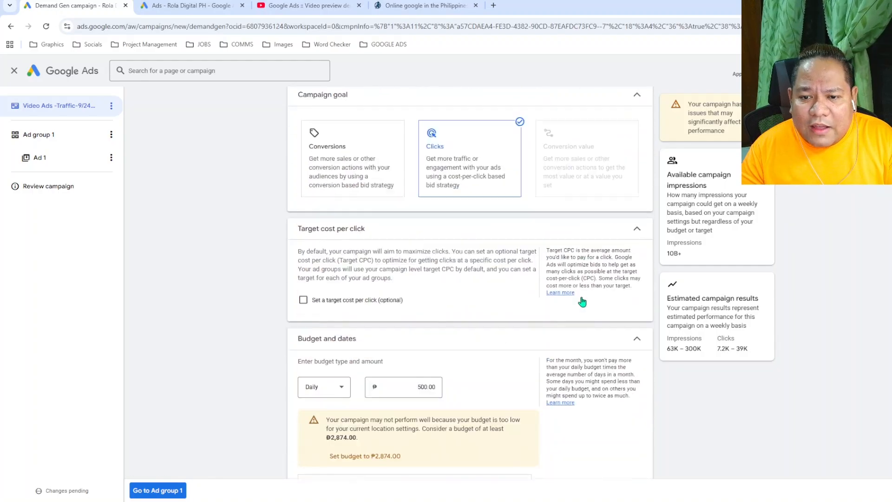
pyautogui.scroll(1, 582, 302)
pyautogui.scroll(-10, 567, 306)
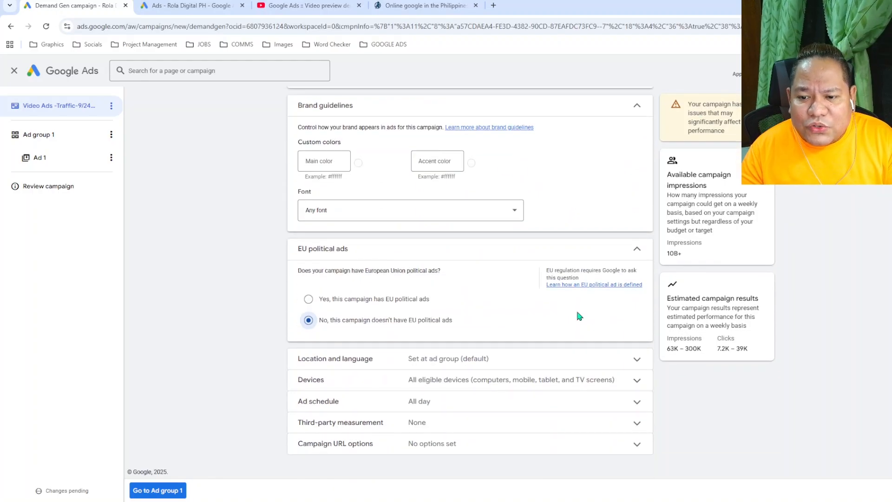
pyautogui.click(638, 359)
pyautogui.scroll(-3, 624, 347)
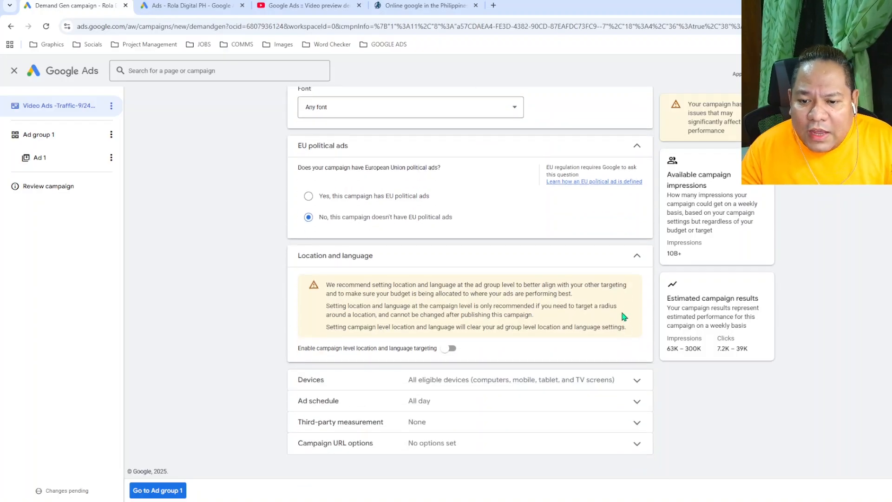
pyautogui.click(453, 349)
pyautogui.scroll(-4, 488, 321)
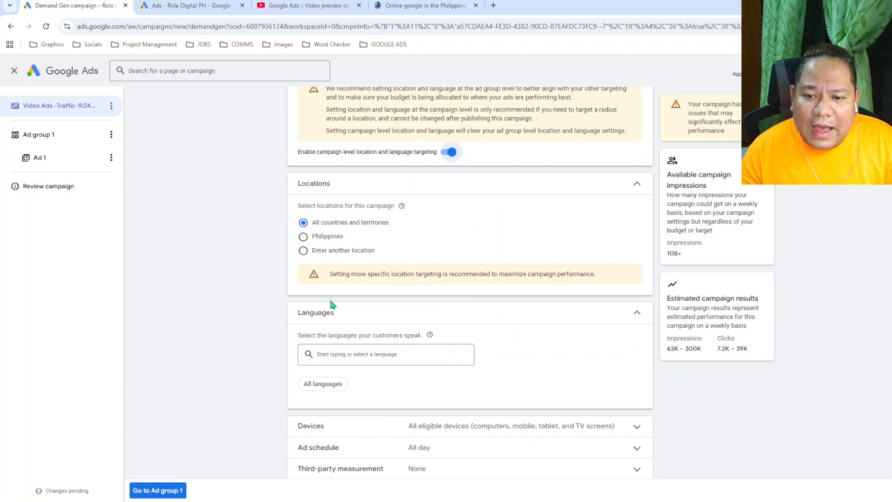
# Step: Choose to enter another location and include the state of Florida, United States
pyautogui.click(303, 251)
pyautogui.click(367, 274)
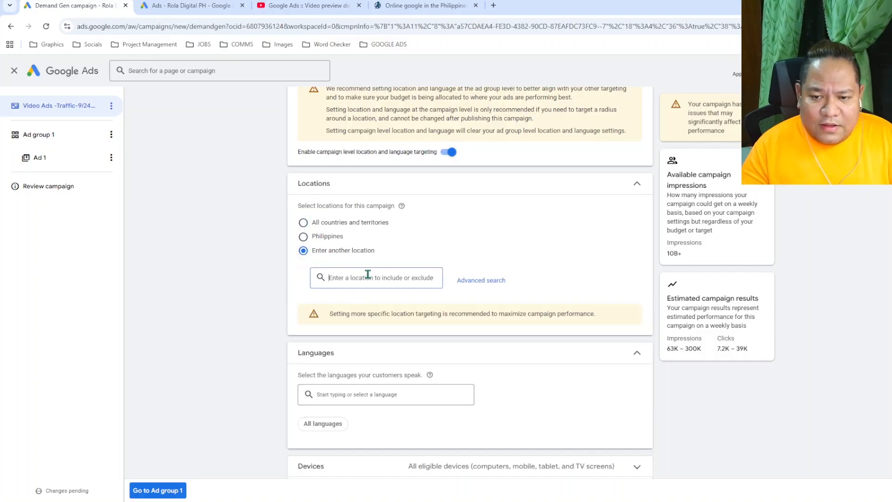
pyautogui.write('Florida')
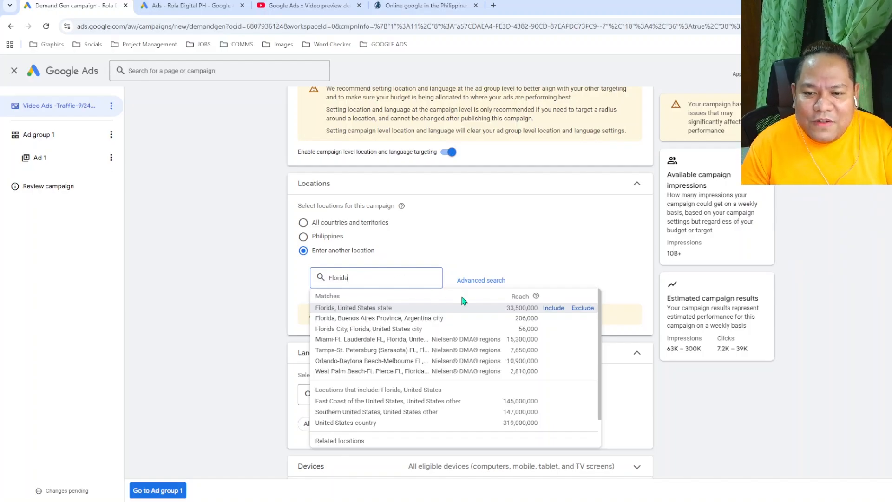
pyautogui.click(551, 307)
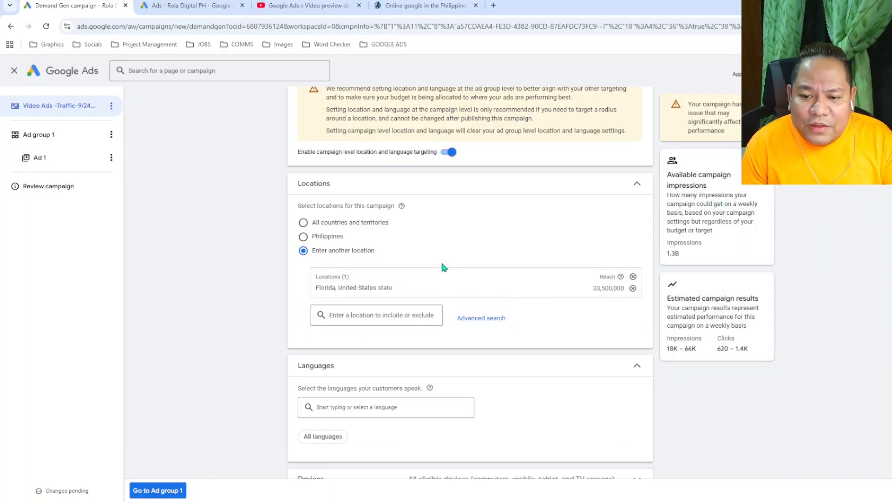
pyautogui.click(480, 321)
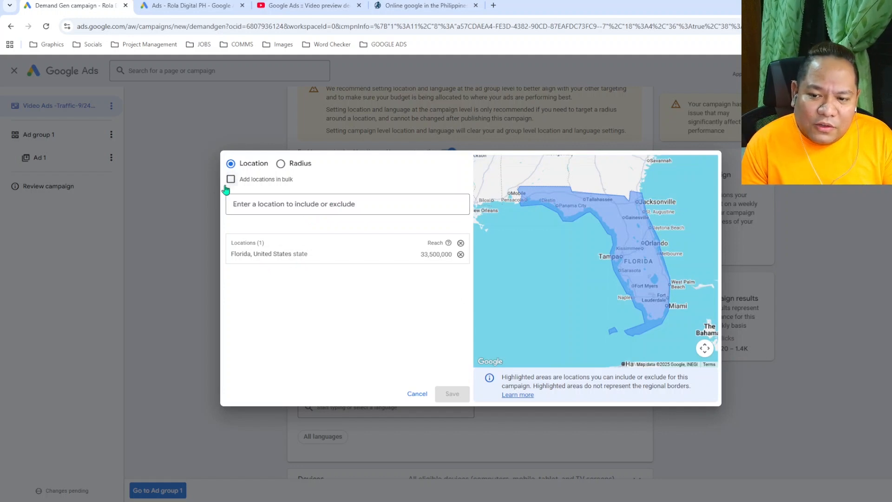
pyautogui.click(270, 205)
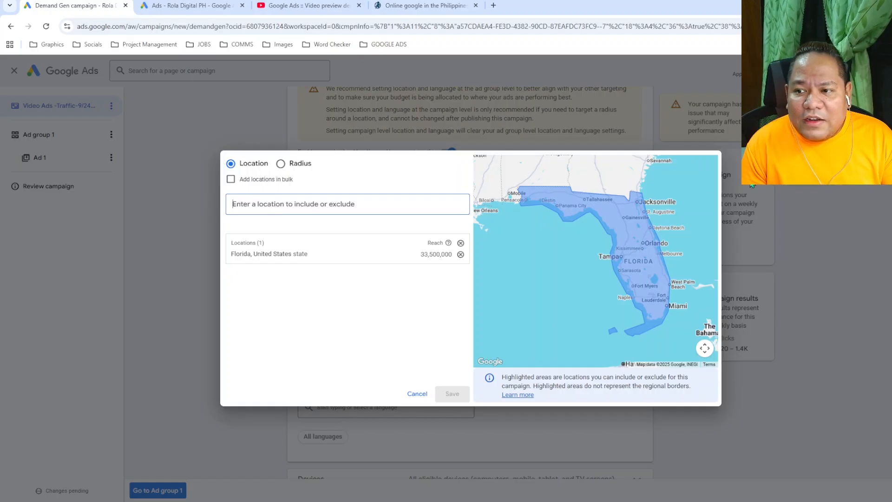
pyautogui.click(416, 394)
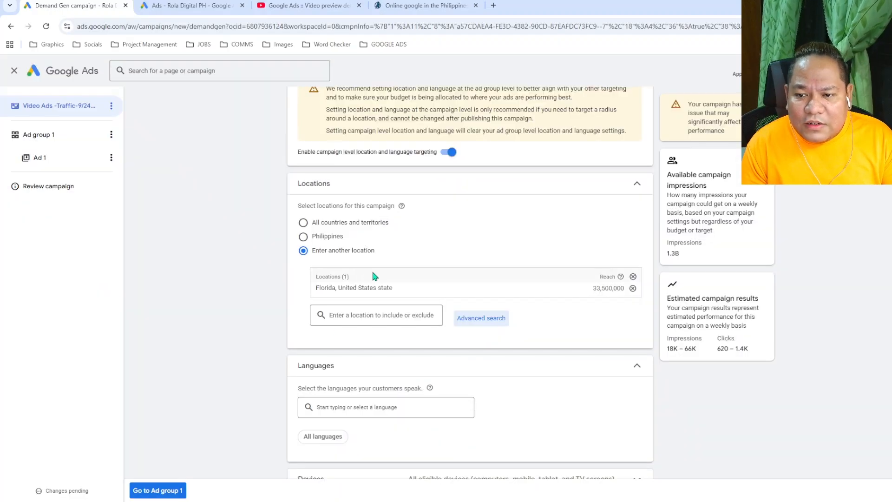
# Step: Set English as the language the campaign's customers speak and clear the leftover language search text
pyautogui.scroll(-2, 497, 279)
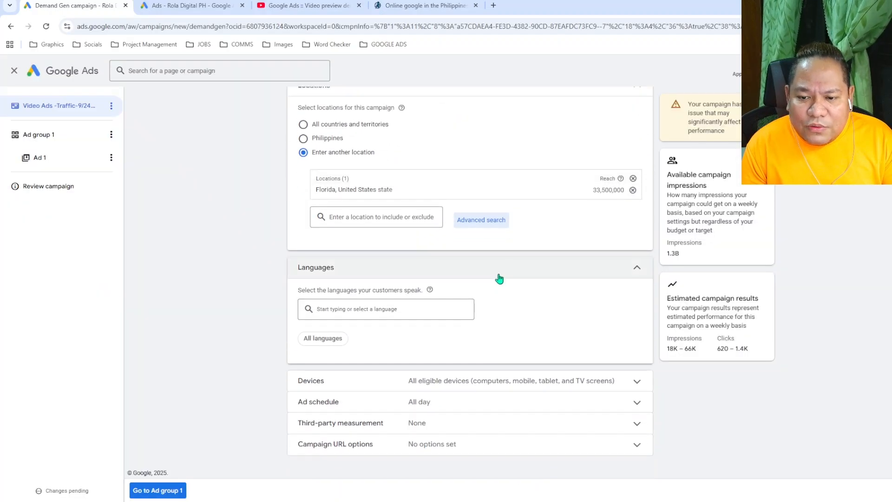
pyautogui.scroll(2, 498, 278)
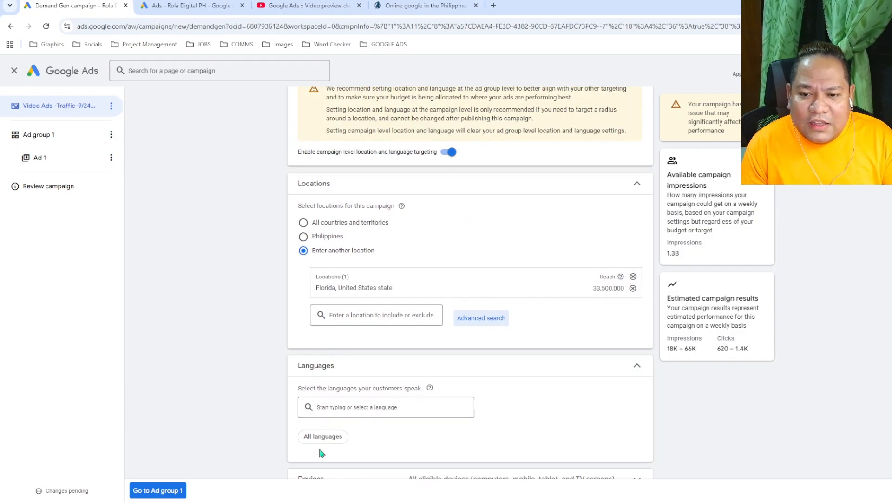
pyautogui.scroll(-2, 338, 376)
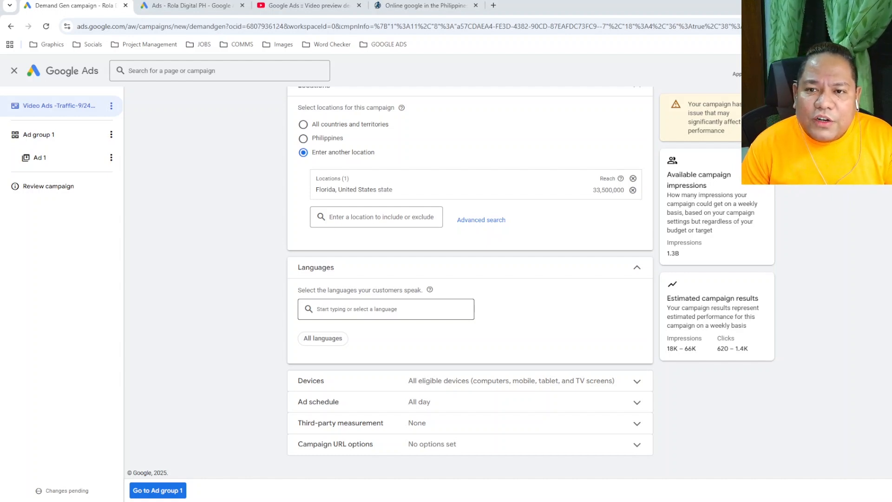
pyautogui.click(422, 311)
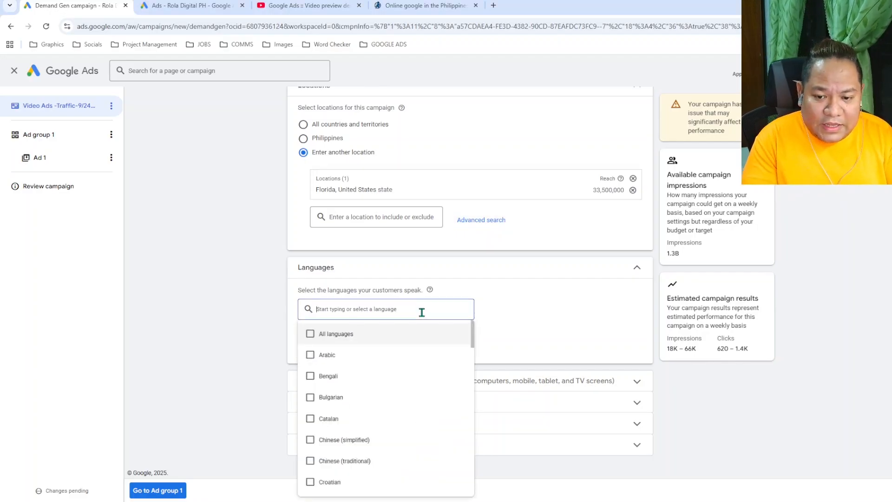
pyautogui.write('Eng')
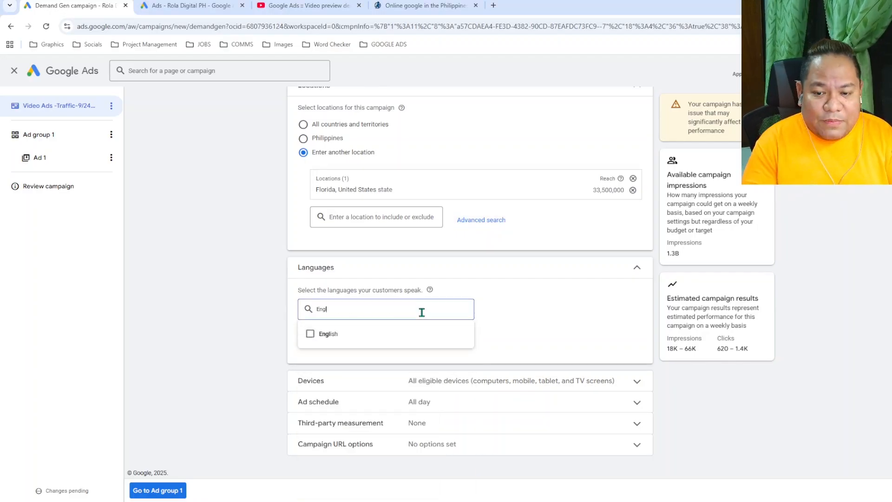
pyautogui.write('l')
pyautogui.click(310, 333)
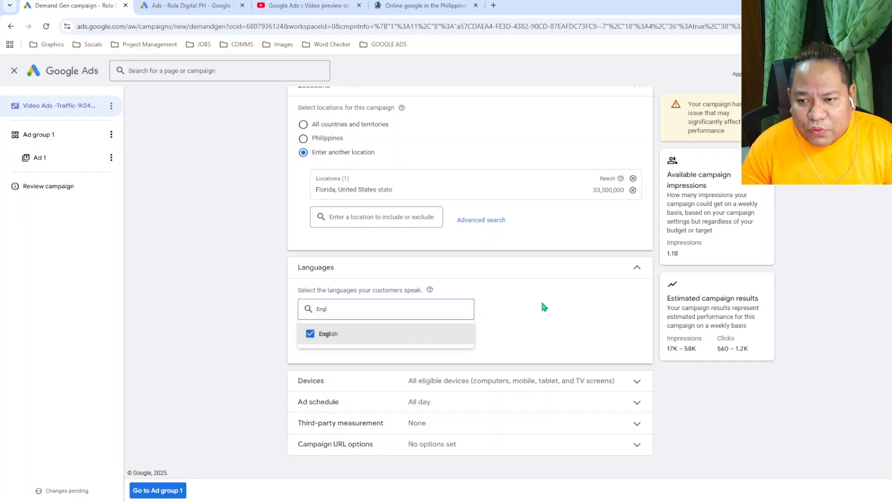
pyautogui.click(530, 306)
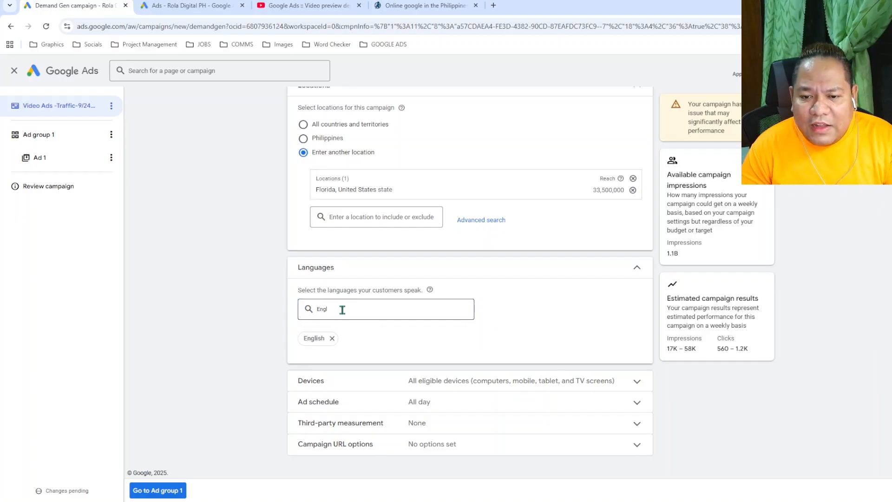
pyautogui.click(342, 308)
pyautogui.press('BackSpace')
pyautogui.press('BackSpace')
pyautogui.press('BackSpace')
pyautogui.press('BackSpace')
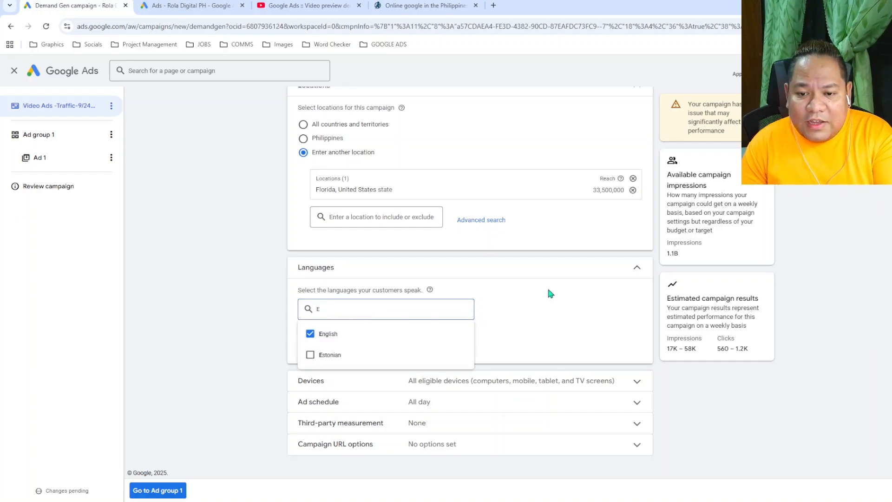
pyautogui.click(553, 288)
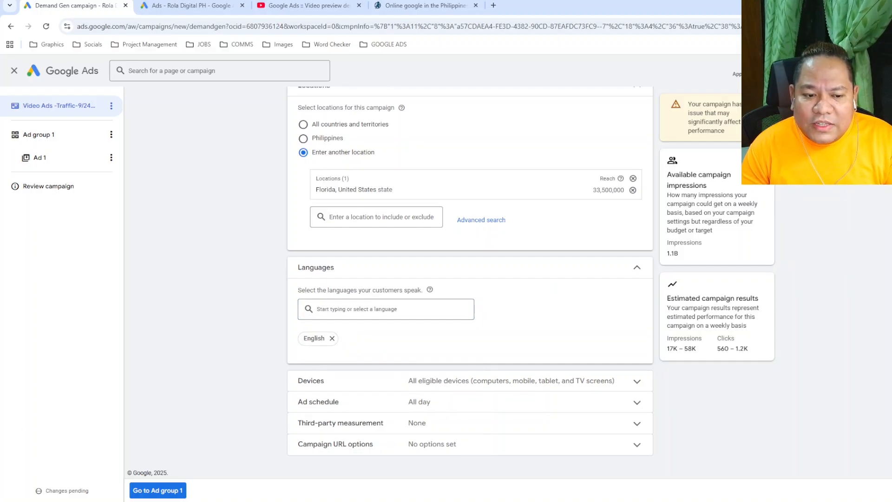
# Step: Replace the Florida state location with a 20 mi radius around Tampa, FL, USA and save the location targeting
pyautogui.scroll(1, 390, 283)
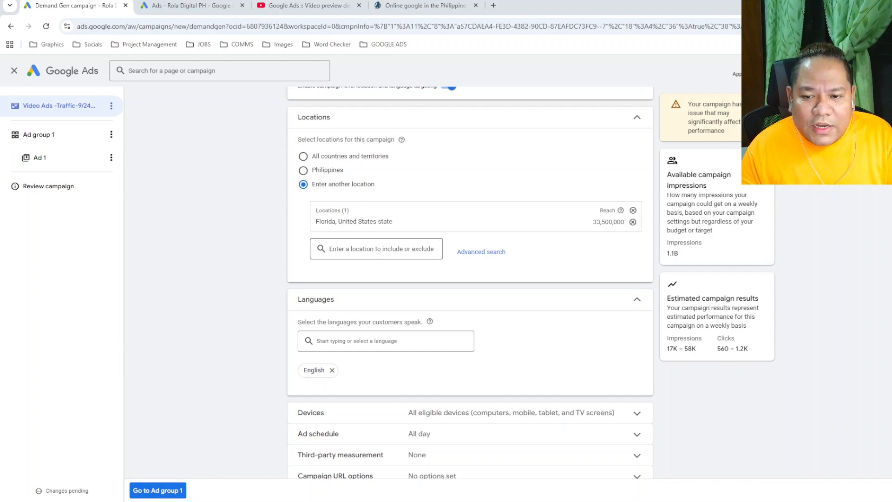
pyautogui.click(472, 251)
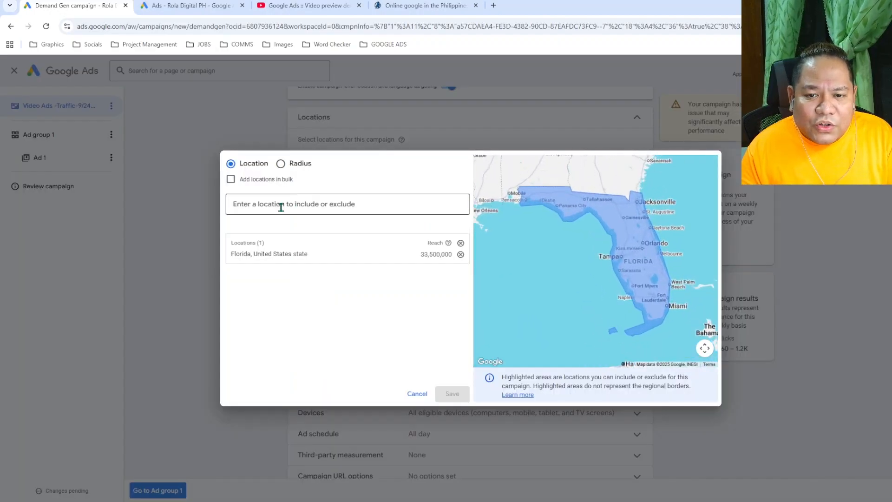
pyautogui.click(281, 164)
pyautogui.click(295, 207)
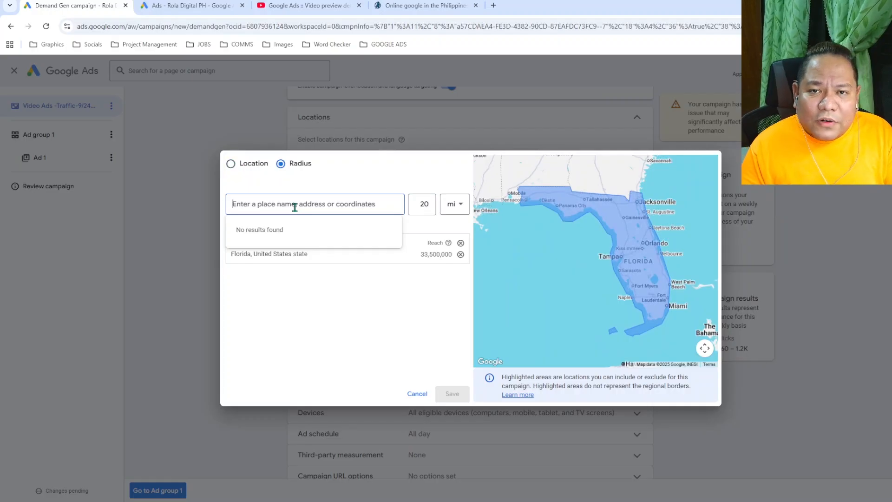
pyautogui.write('t')
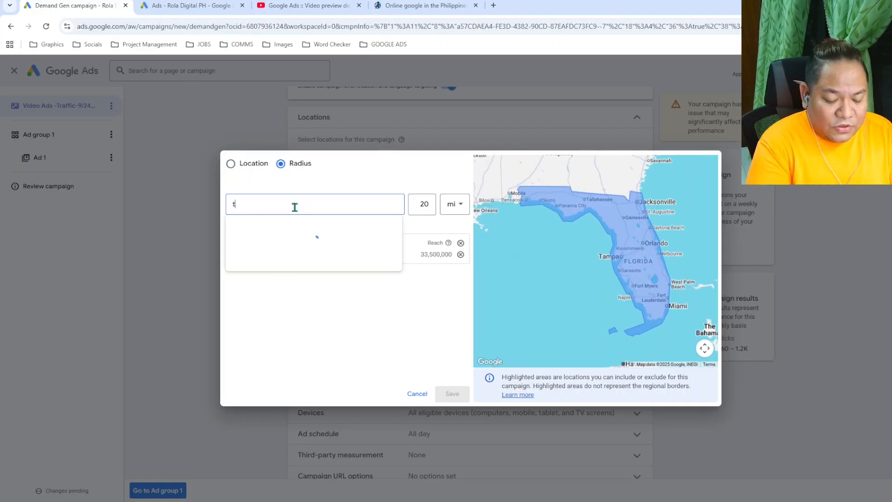
pyautogui.write('ampa')
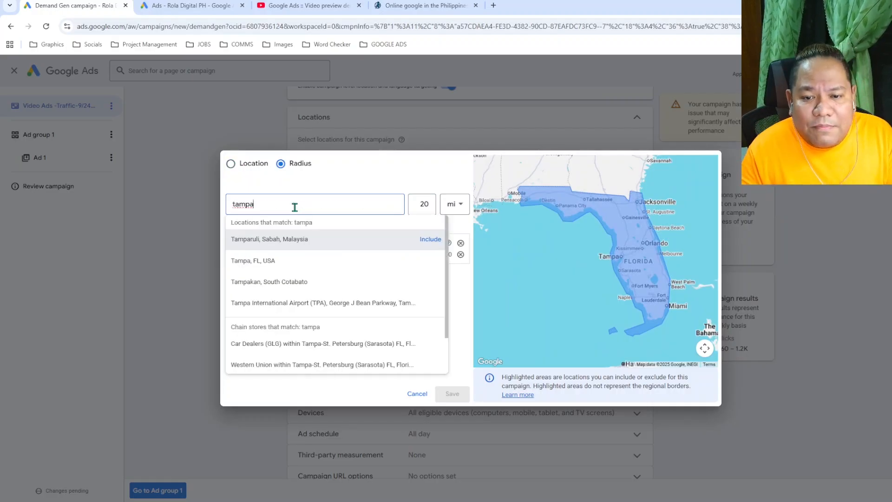
pyautogui.click(295, 260)
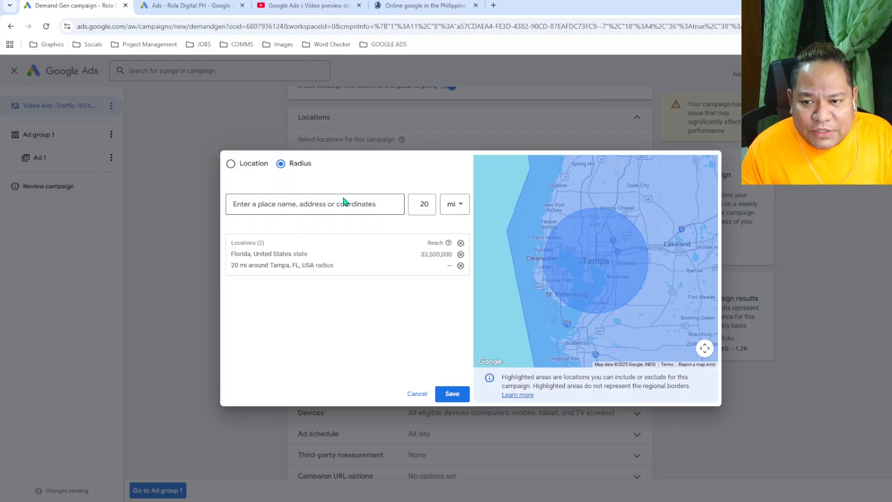
pyautogui.doubleClick(424, 206)
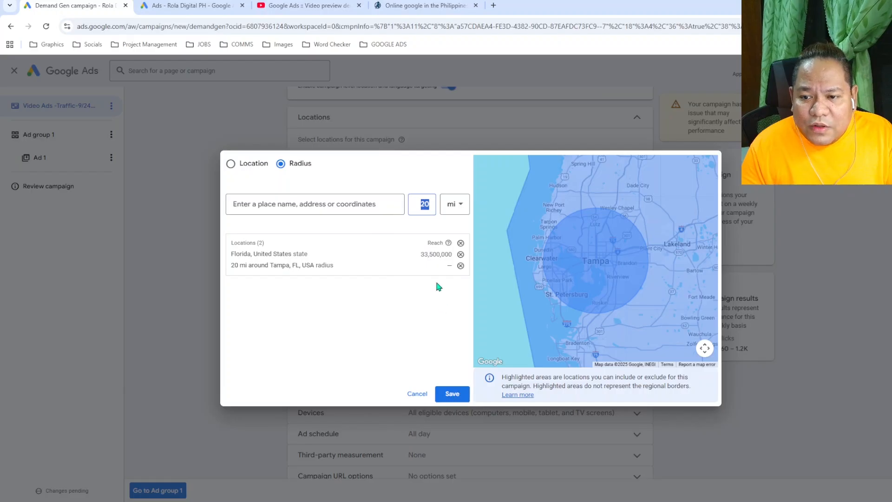
pyautogui.click(461, 255)
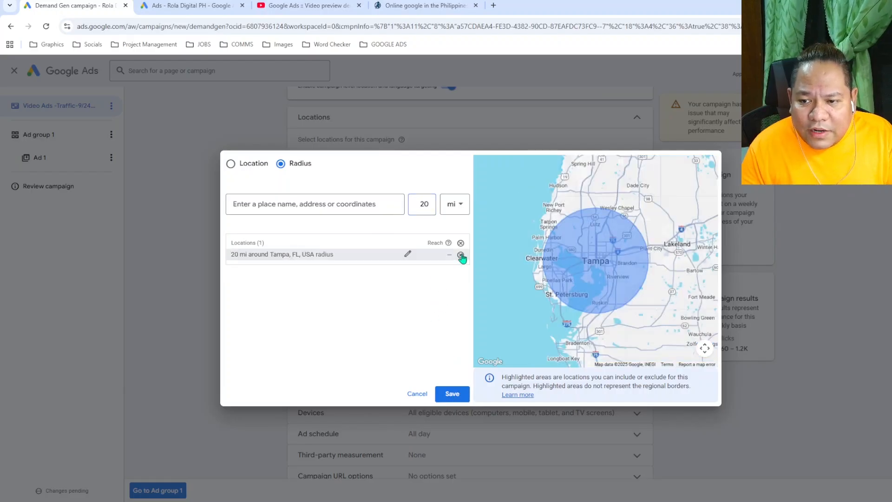
pyautogui.click(451, 394)
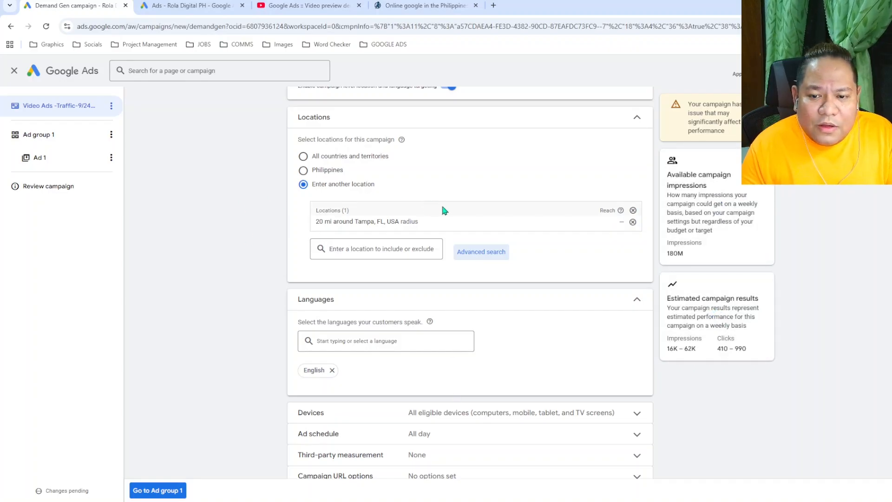
# Step: Switch the campaign's device setting to specific targeting for devices
pyautogui.scroll(-2, 445, 210)
pyautogui.scroll(2, 449, 210)
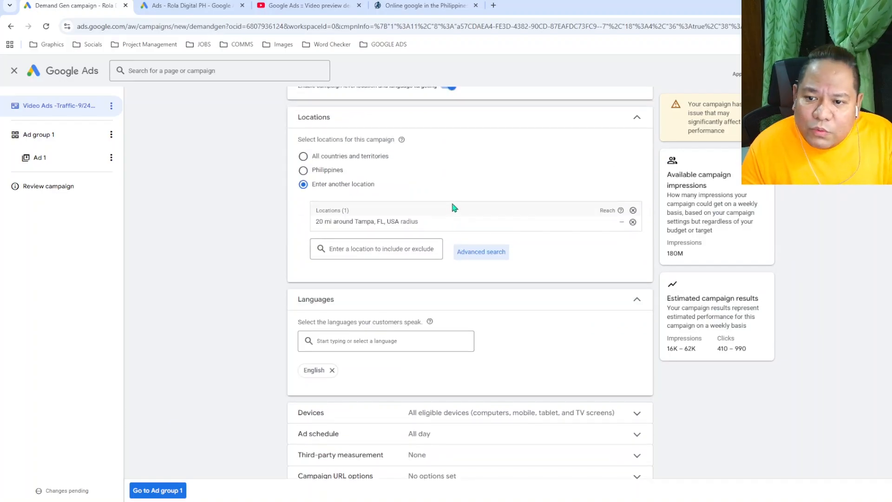
pyautogui.scroll(-2, 456, 206)
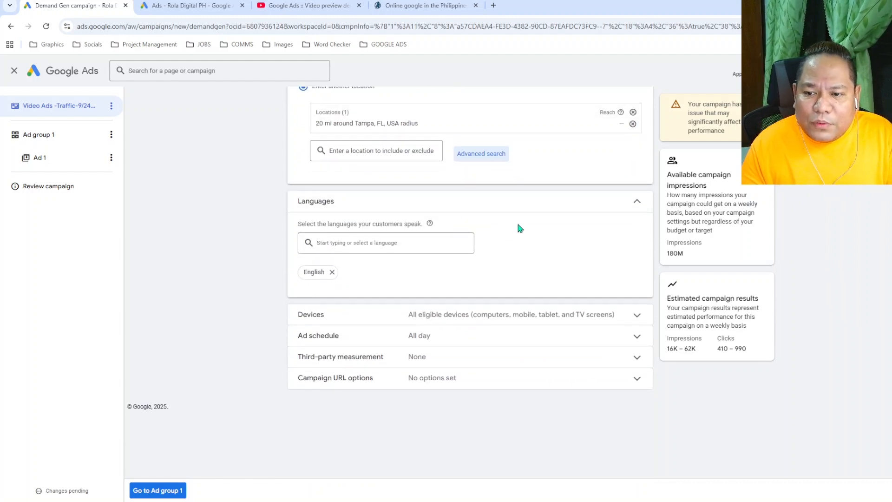
pyautogui.scroll(2, 520, 227)
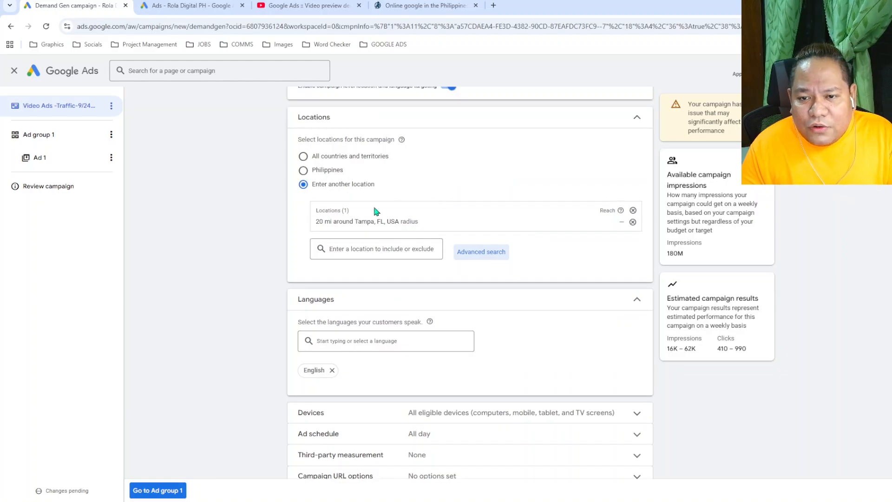
pyautogui.scroll(-1, 476, 263)
pyautogui.scroll(-1, 476, 263)
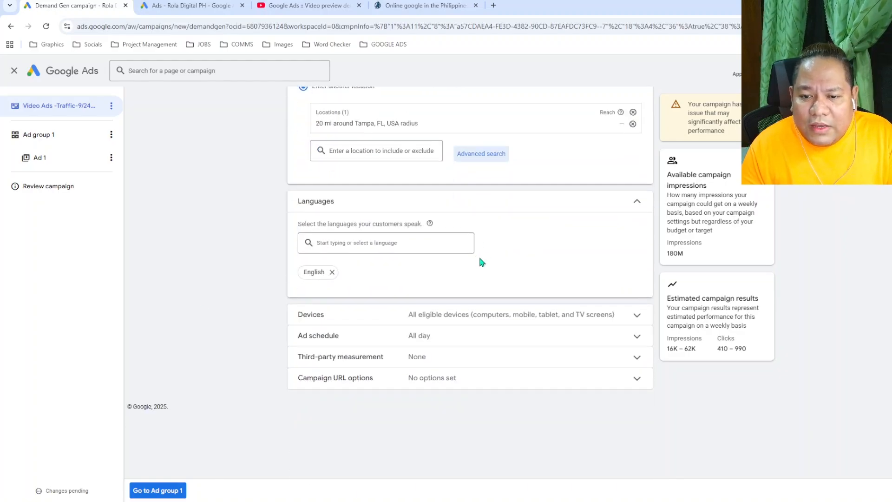
pyautogui.click(638, 316)
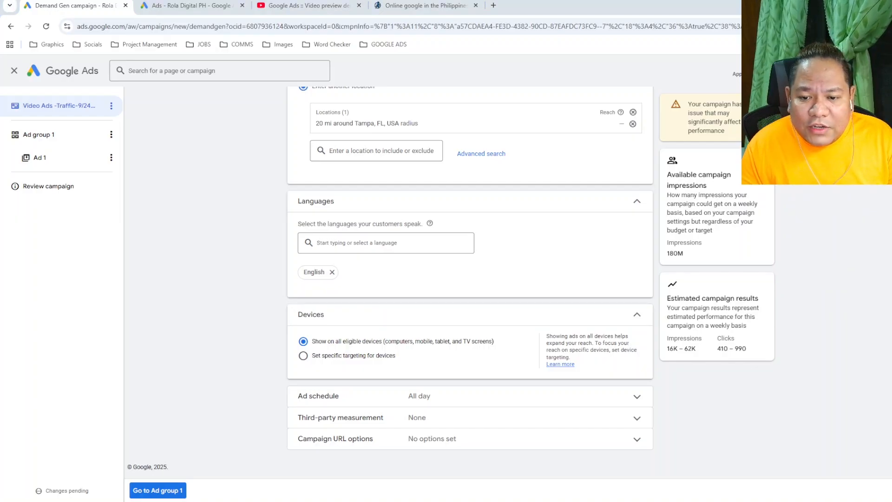
pyautogui.click(303, 355)
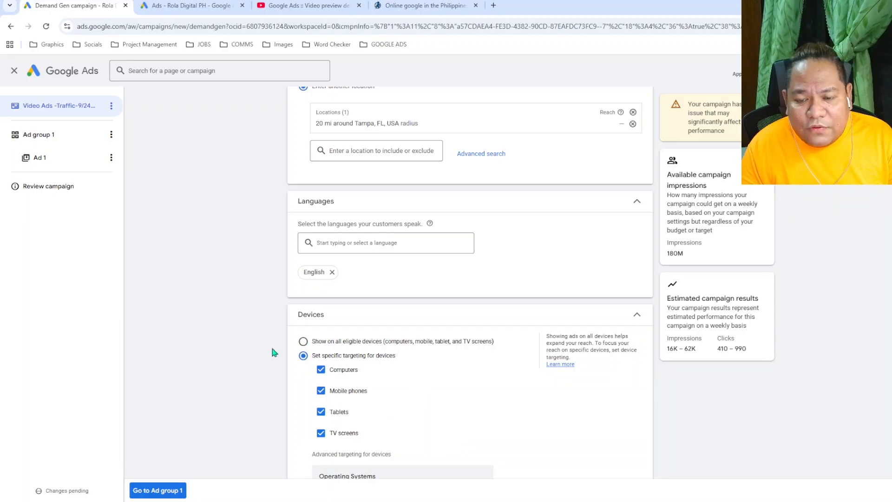
pyautogui.scroll(-4, 273, 352)
pyautogui.scroll(2, 273, 352)
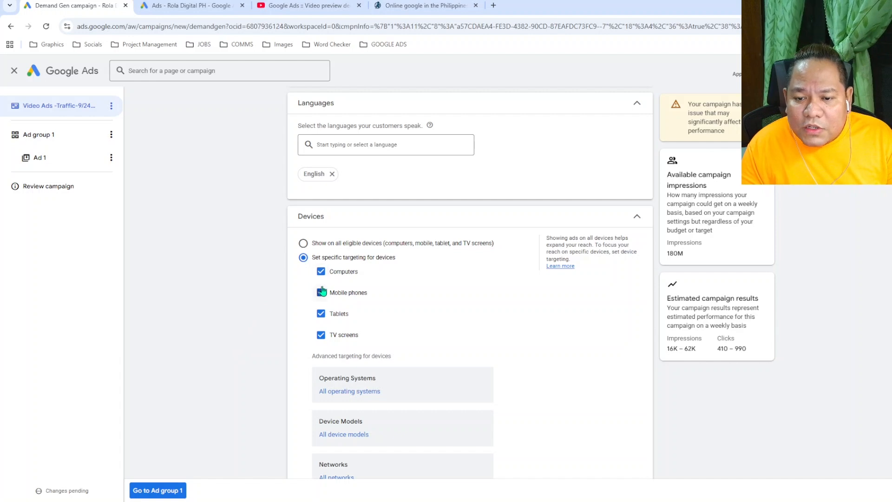
# Step: Try excluding TV screens from the campaign's targeted devices, and include them again
pyautogui.click(320, 335)
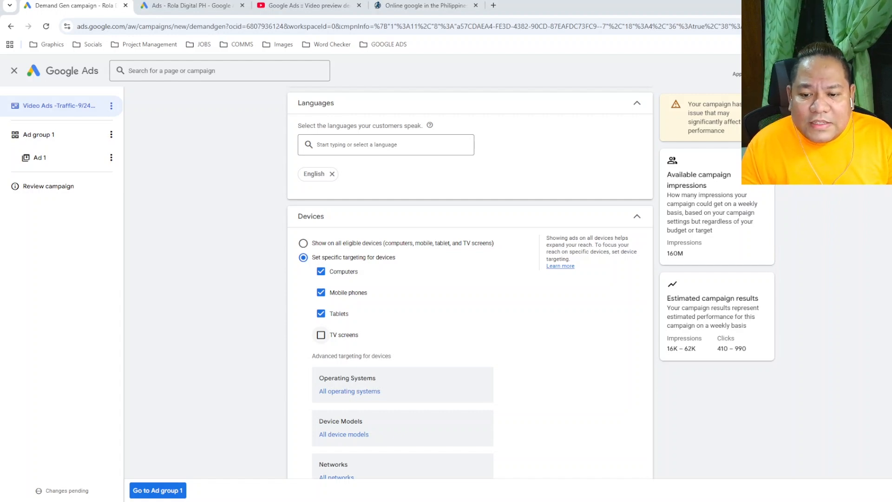
pyautogui.scroll(-2, 324, 334)
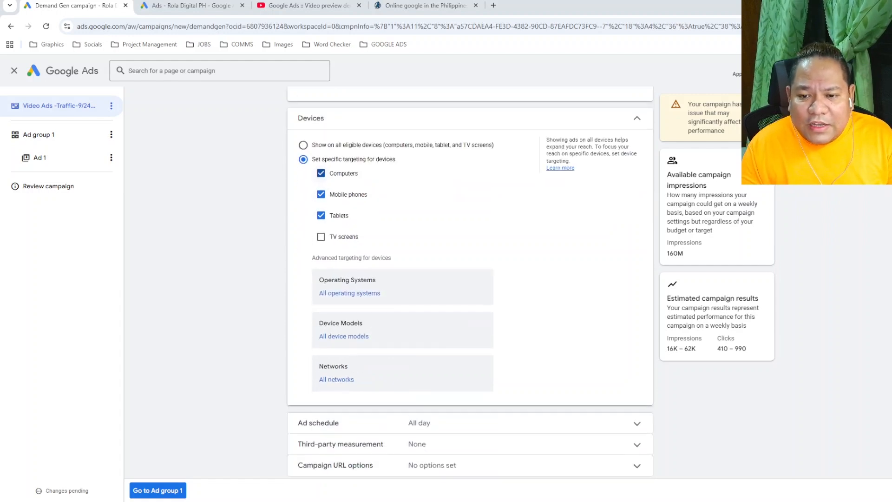
pyautogui.click(322, 239)
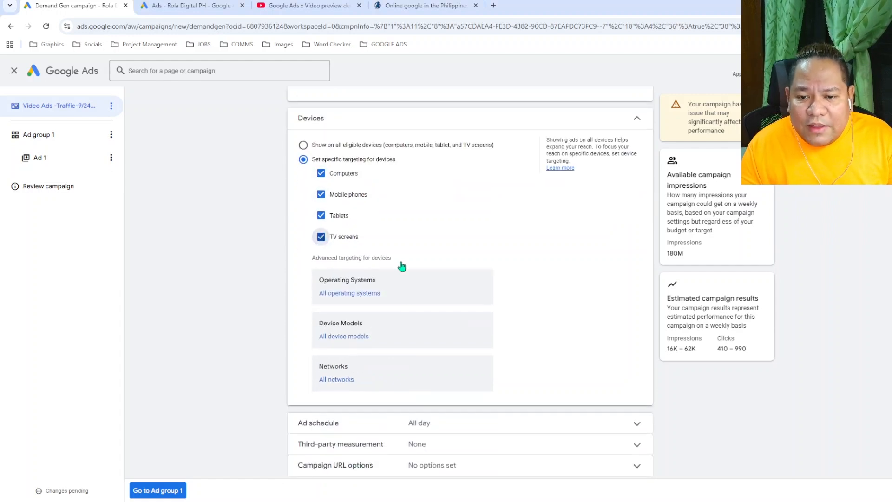
# Step: Review the available operating system and device model targeting options without selecting any
pyautogui.click(414, 298)
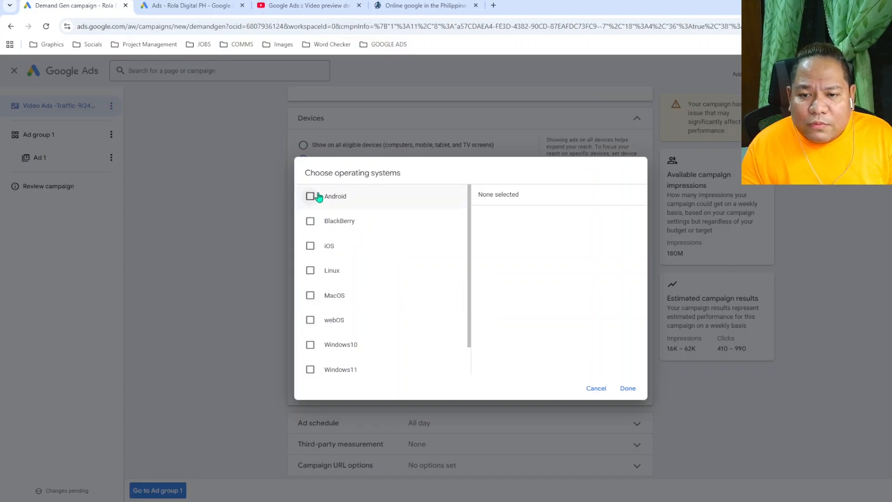
pyautogui.scroll(-1, 323, 223)
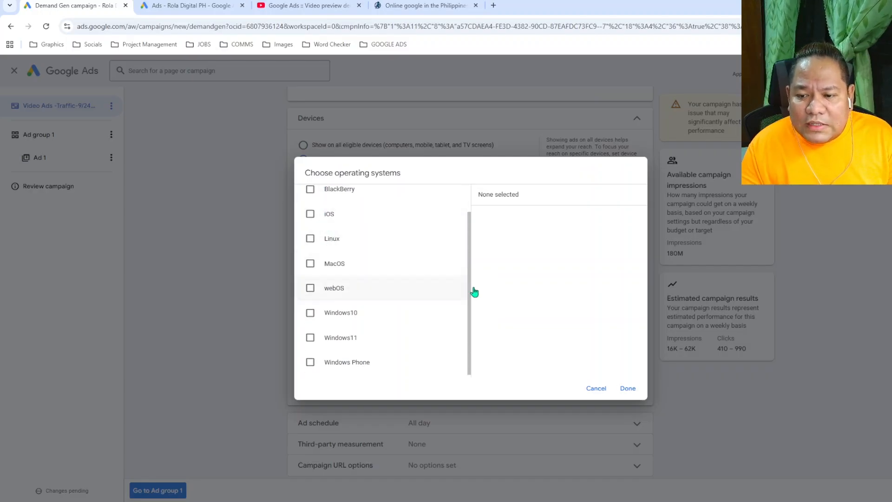
pyautogui.click(604, 395)
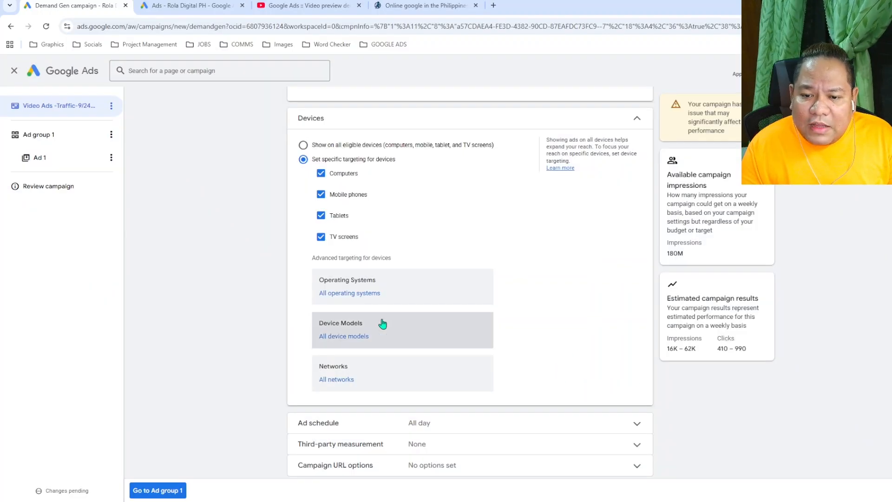
pyautogui.click(408, 328)
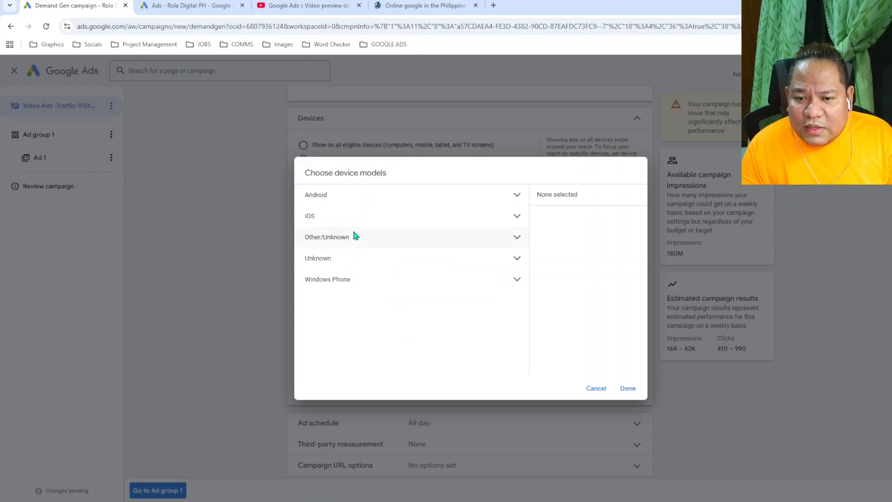
pyautogui.click(605, 394)
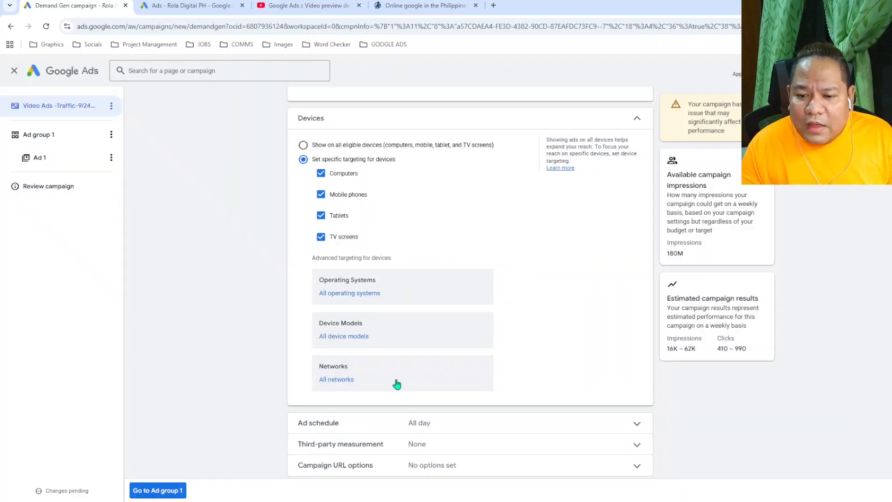
# Step: Examine the list of networks available for device targeting without selecting any, and collapse the Devices section
pyautogui.click(408, 372)
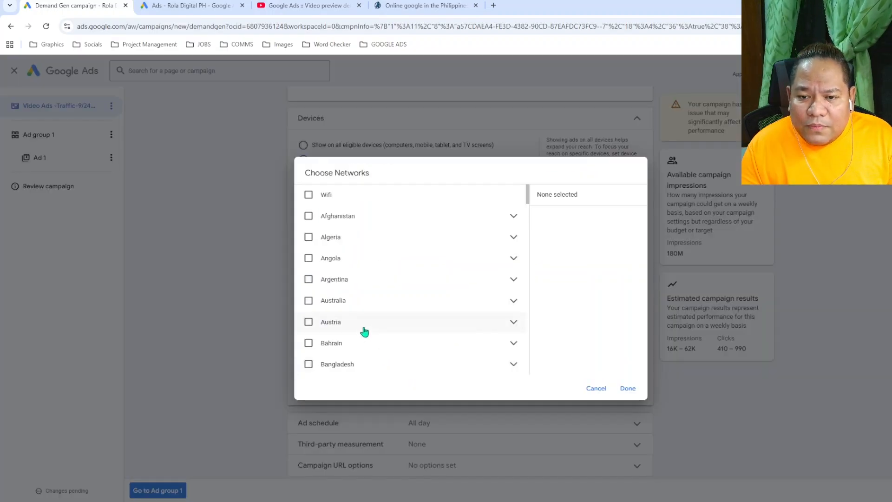
pyautogui.scroll(-2, 390, 234)
pyautogui.scroll(3, 403, 241)
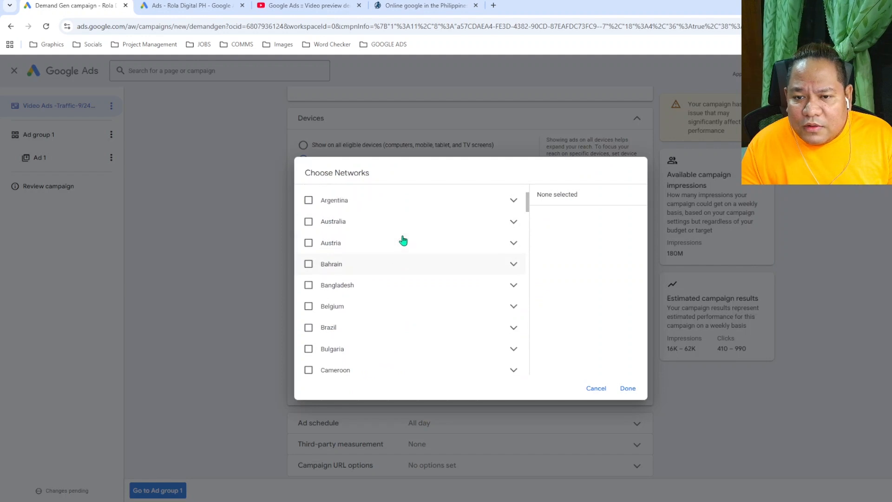
pyautogui.scroll(-3, 380, 215)
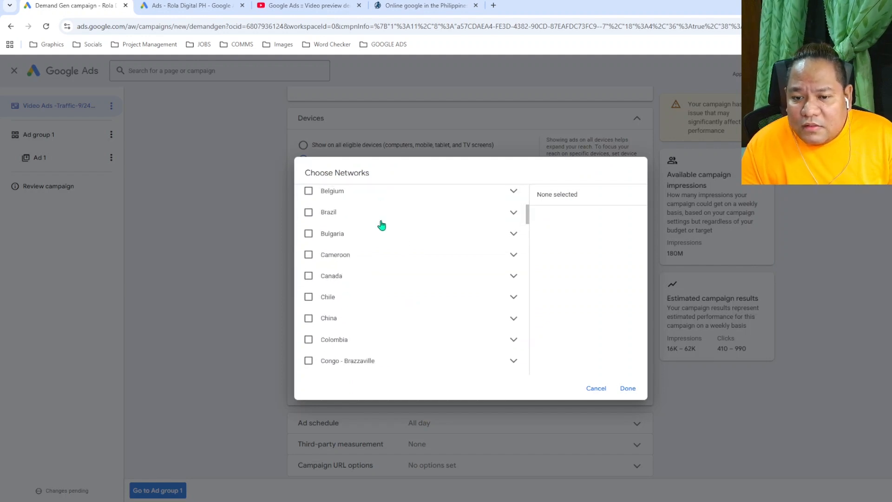
pyautogui.scroll(3, 414, 237)
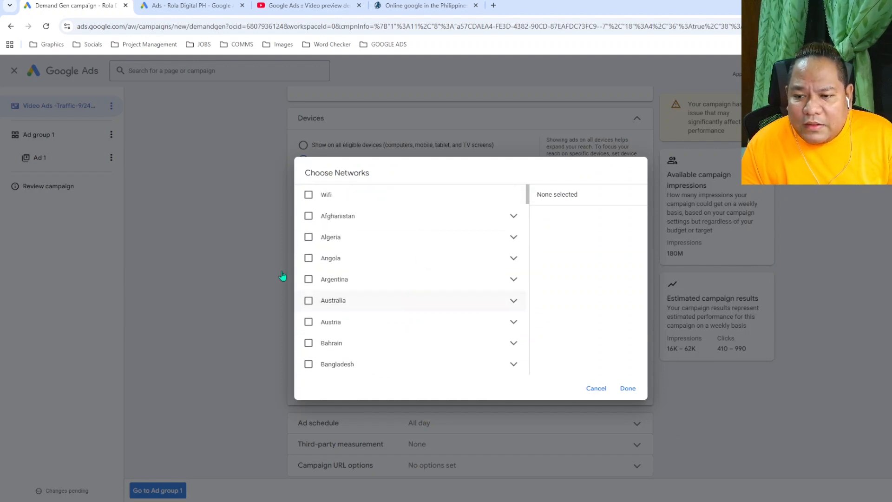
pyautogui.click(601, 389)
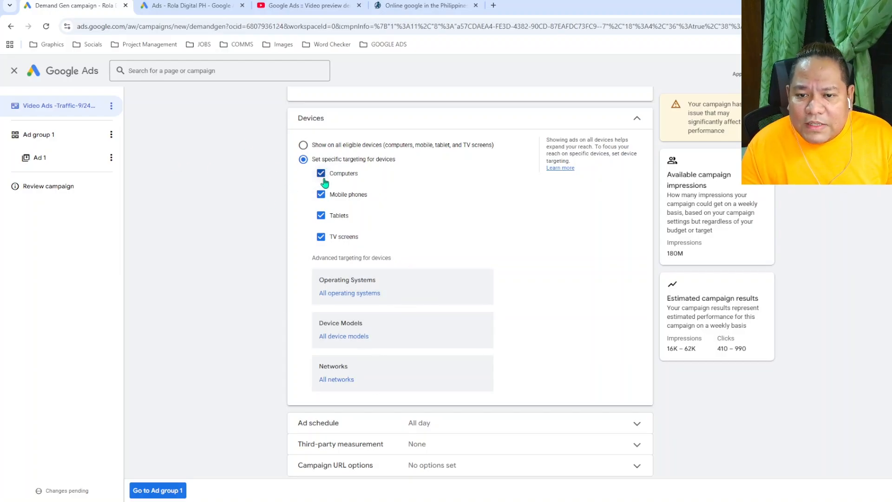
pyautogui.click(637, 118)
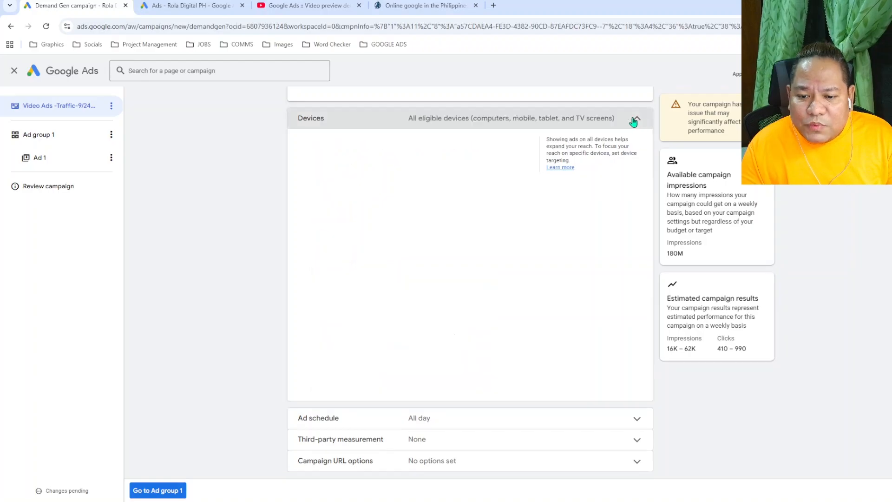
# Step: Set the ad schedule to Mondays - Fridays with a start time of 6:00 AM
pyautogui.click(637, 302)
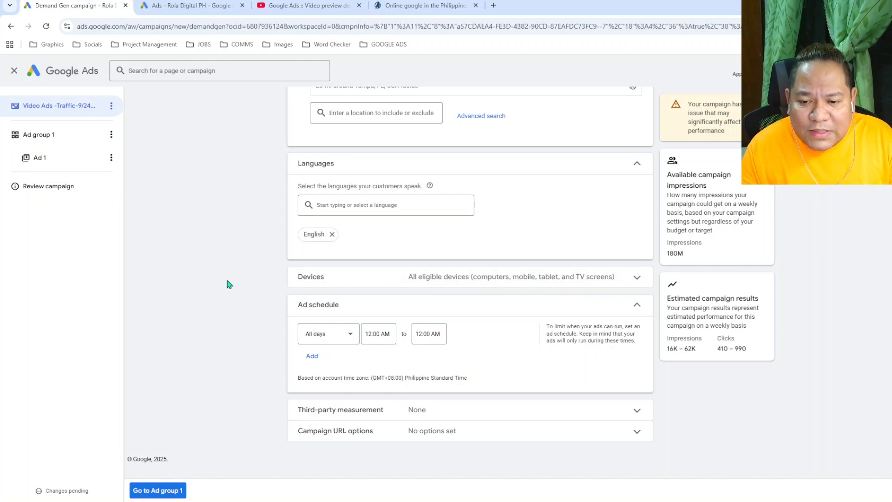
pyautogui.click(333, 336)
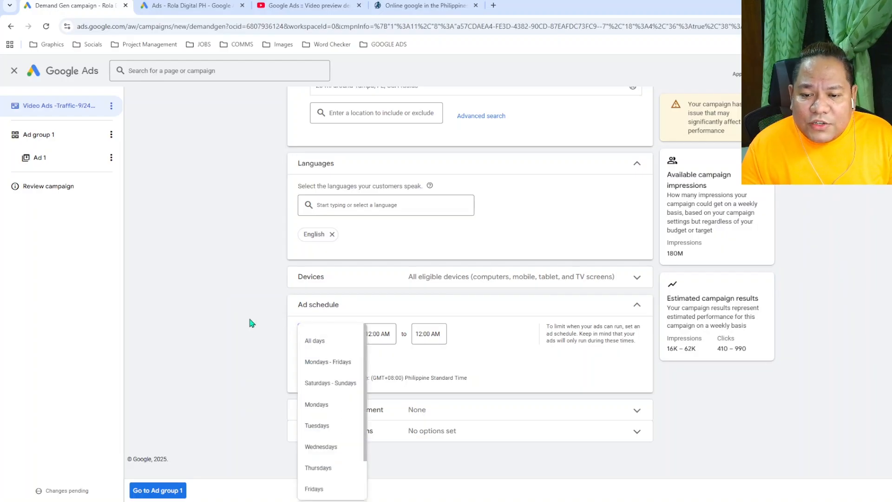
pyautogui.click(334, 367)
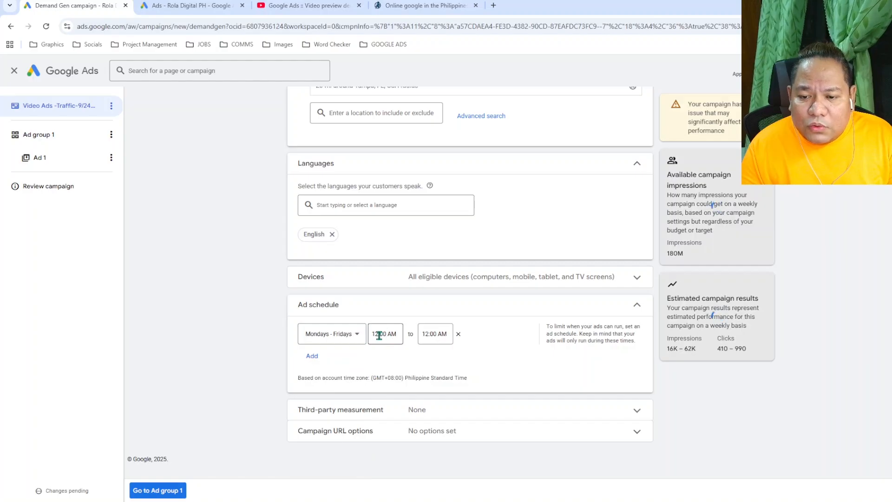
pyautogui.click(425, 334)
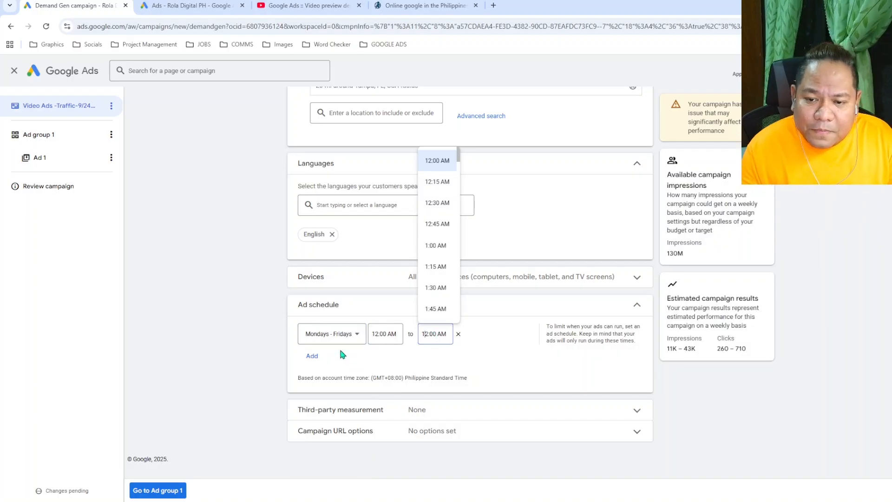
pyautogui.click(373, 334)
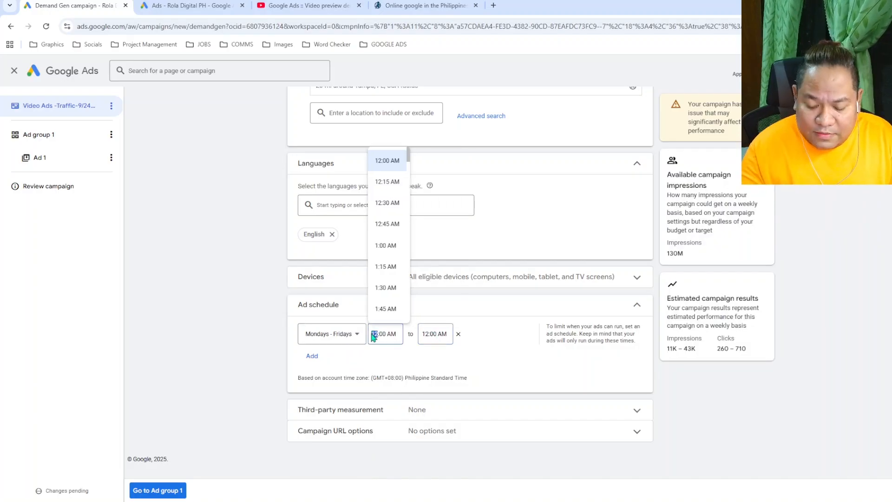
pyautogui.write('6')
pyautogui.click(498, 354)
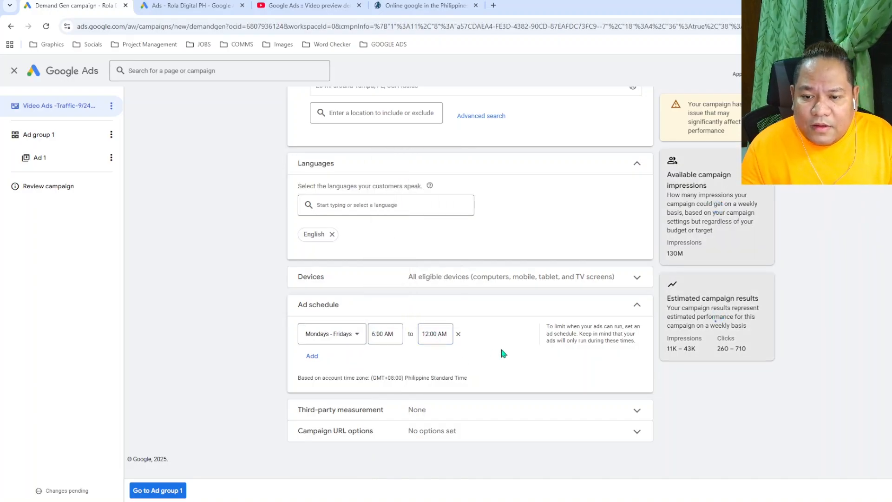
# Step: Set the end time of the Mondays - Fridays ad schedule to 10:00 PM
pyautogui.click(425, 334)
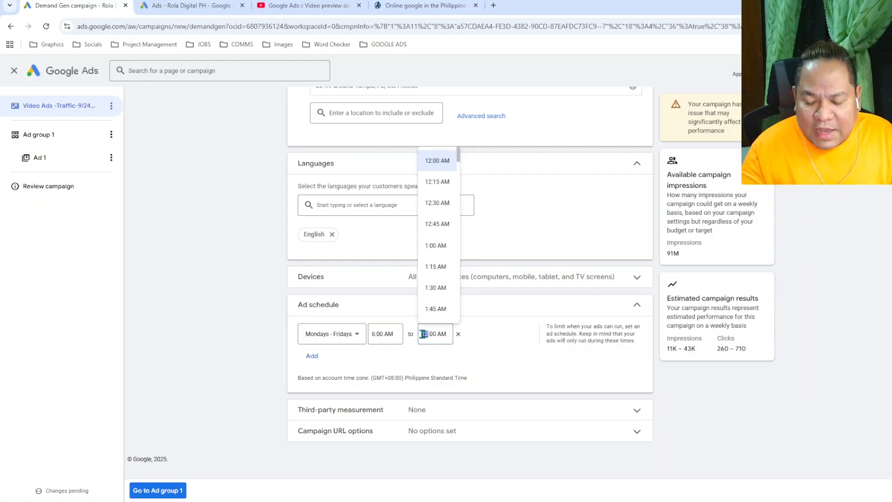
pyautogui.press('Delete')
pyautogui.write('0')
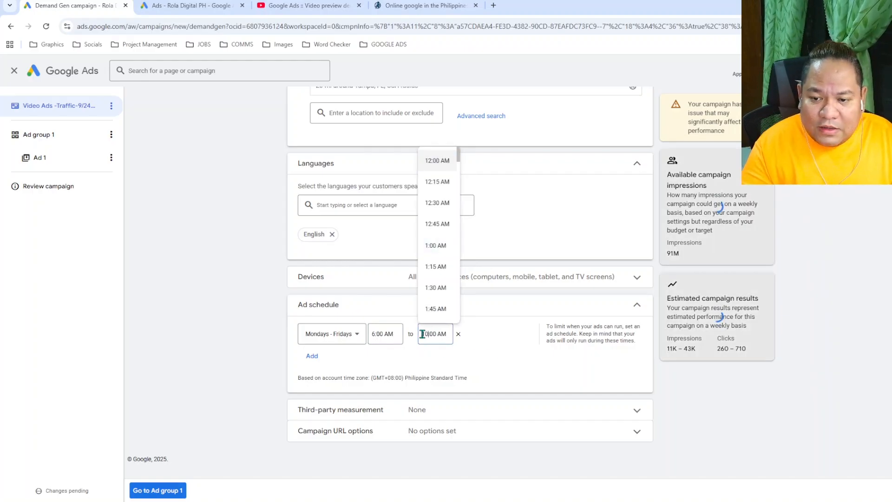
pyautogui.click(439, 334)
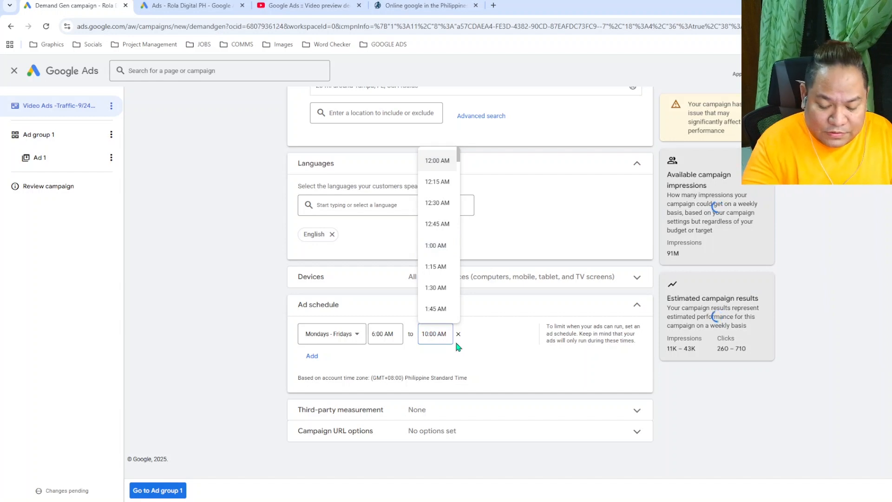
pyautogui.press('BackSpace')
pyautogui.write('P')
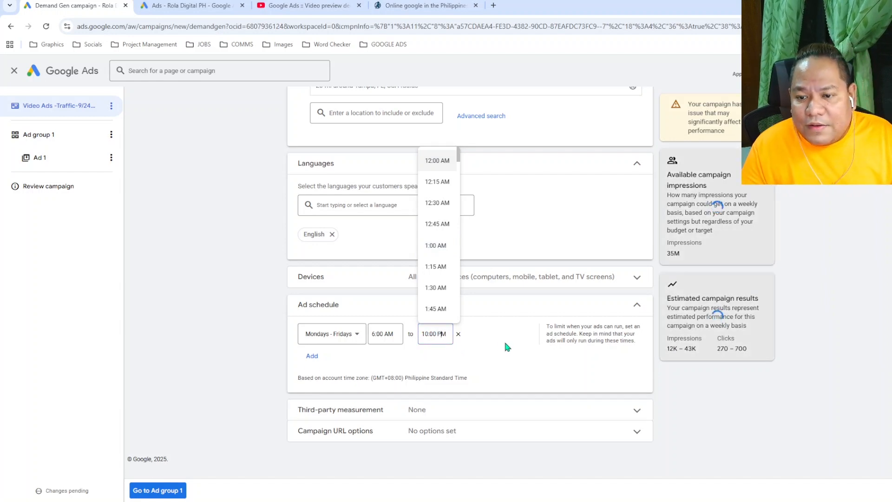
pyautogui.click(506, 346)
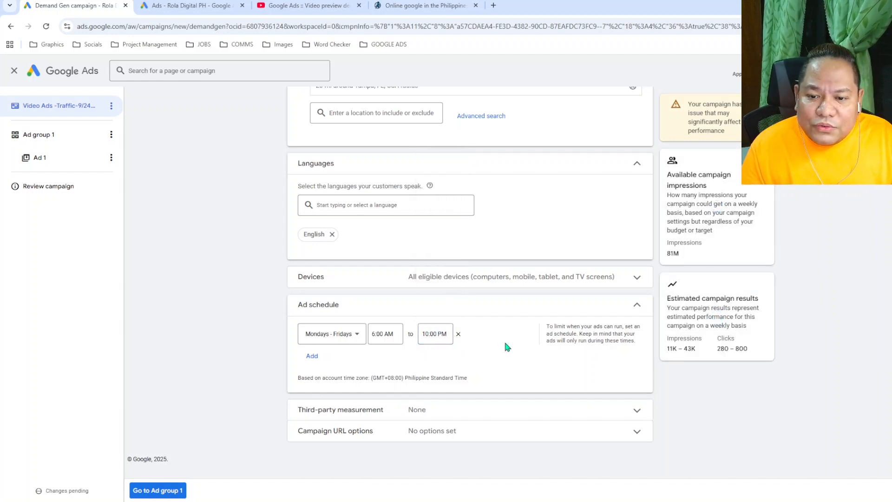
# Step: Add a second row to the ad schedule and highlight the note about the account time zone
pyautogui.click(311, 357)
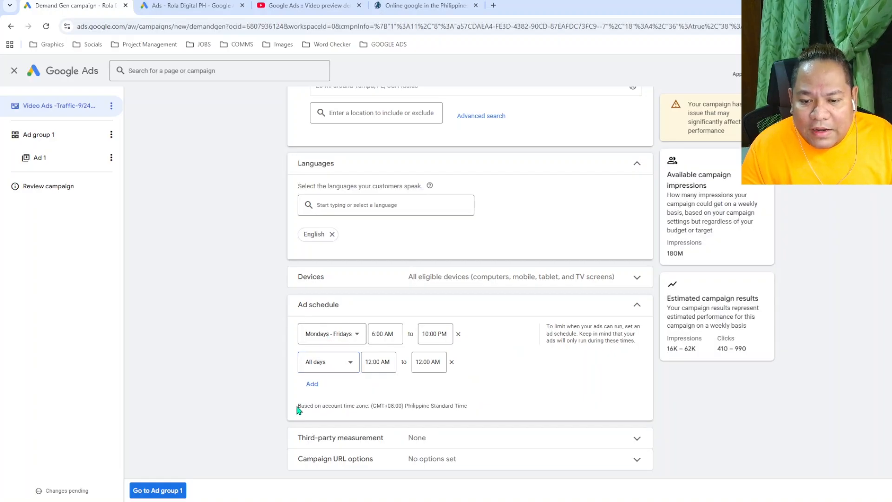
pyautogui.moveTo(297, 407); pyautogui.dragTo(472, 409)
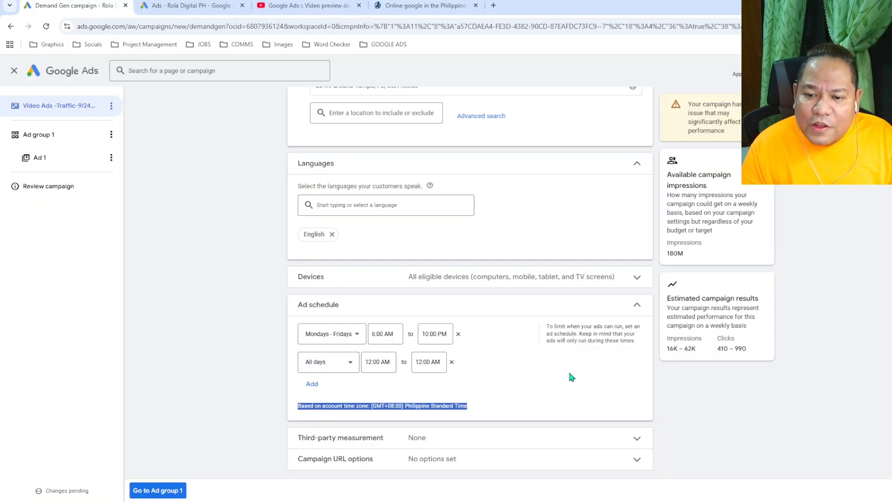
pyautogui.scroll(-2, 374, 403)
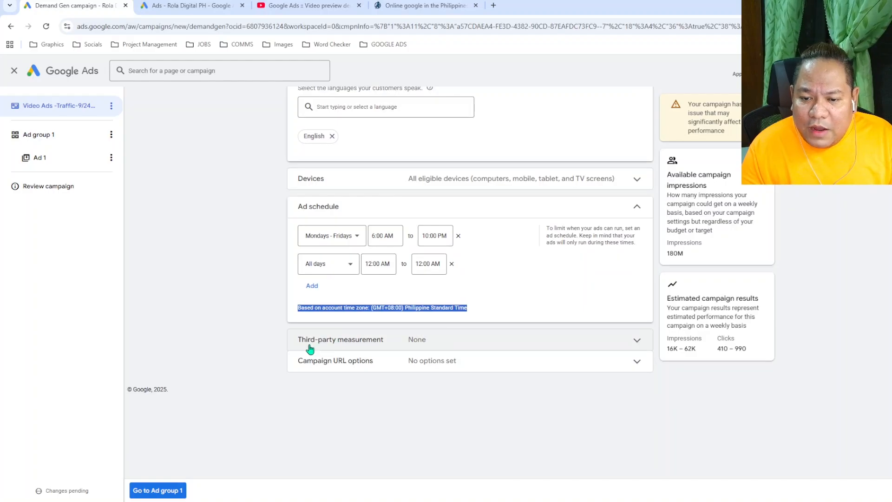
pyautogui.click(372, 407)
pyautogui.scroll(4, 308, 336)
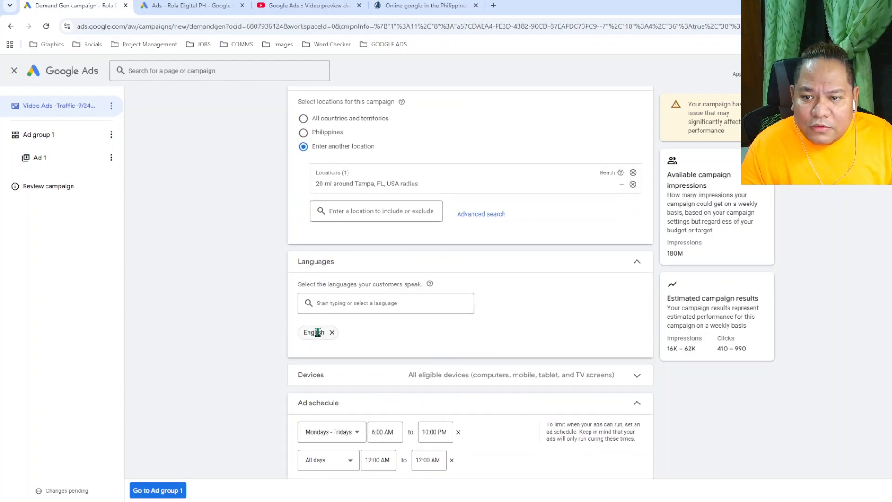
# Step: Proceed to the ad group settings and name the ad group "Youtube Ads- Roofing Renovation"
pyautogui.click(154, 493)
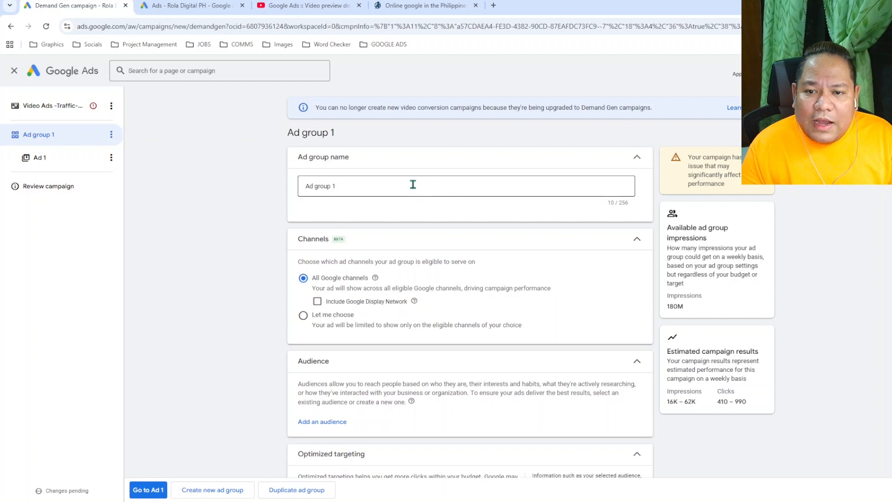
pyautogui.tripleClick(385, 186)
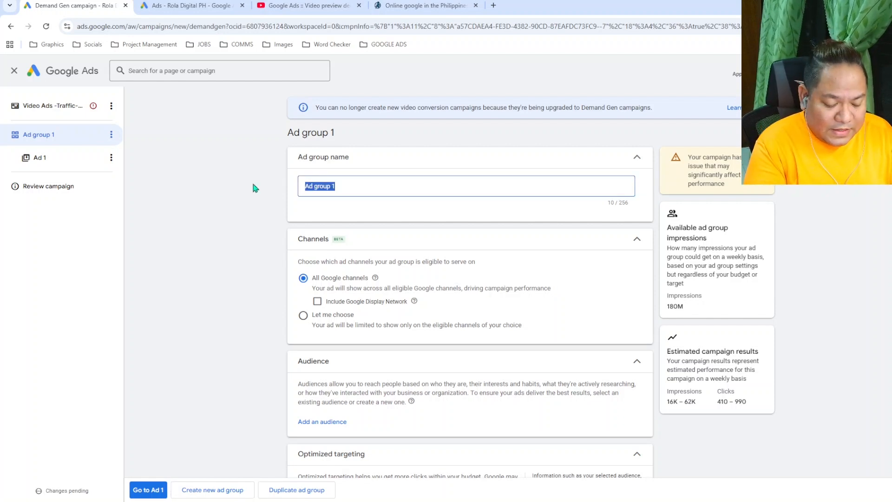
pyautogui.write('Youtube Ads')
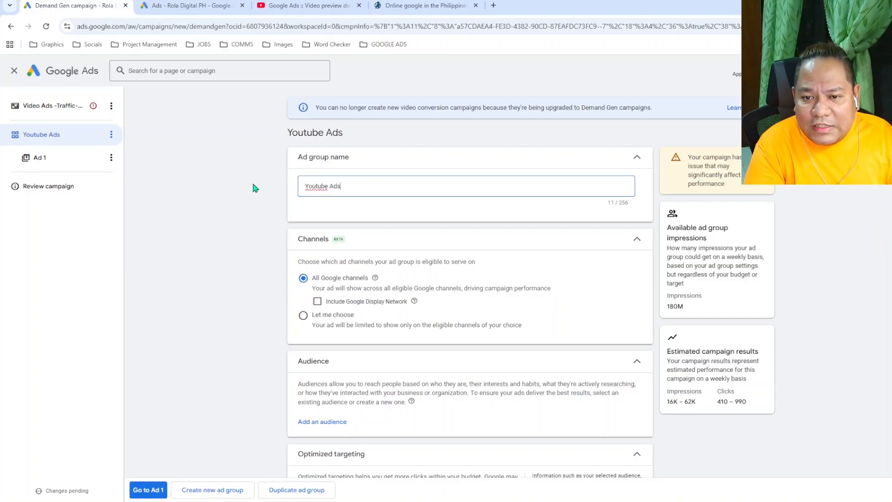
pyautogui.write('- Roofing')
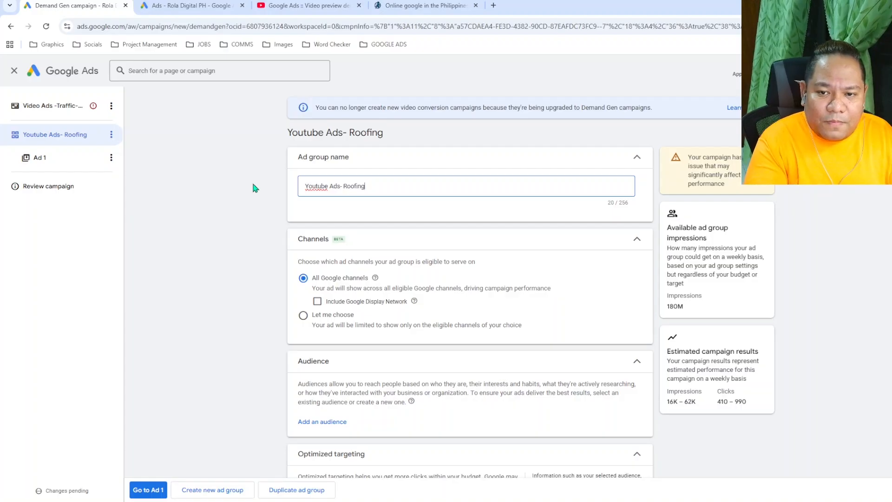
pyautogui.write(' Renovation')
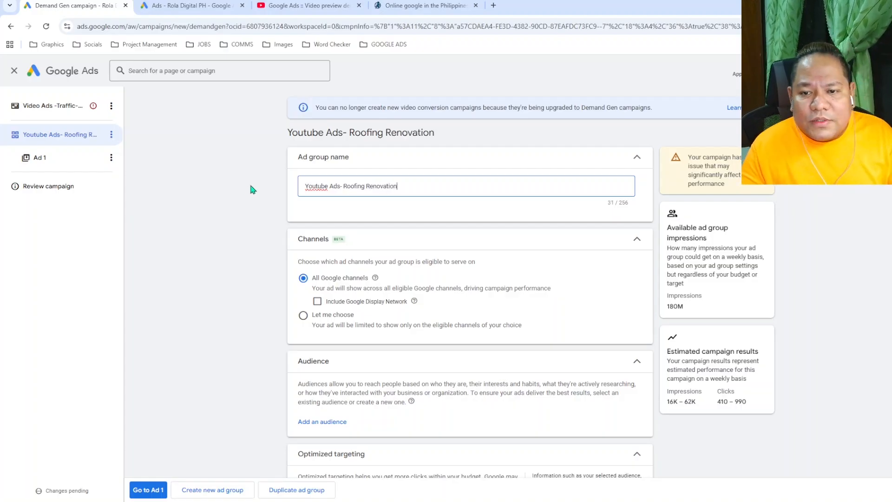
pyautogui.click(241, 200)
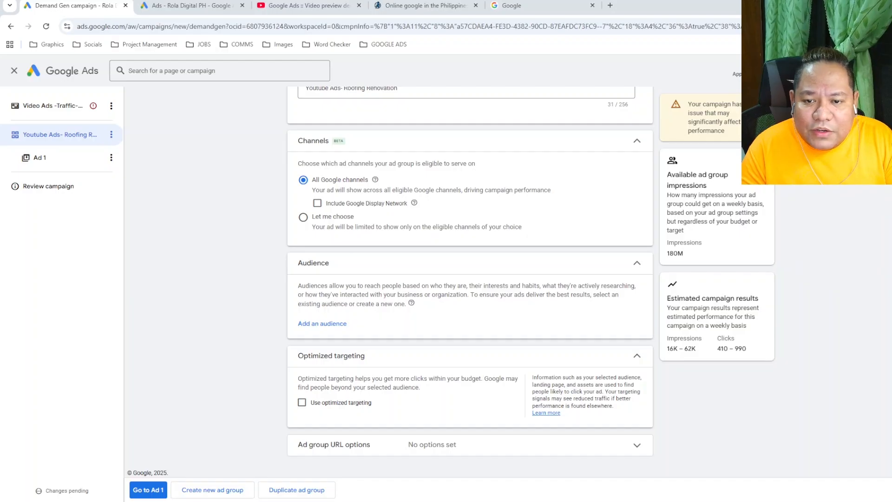
# Step: Set the ad group's channels to be picked individually with the Let me choose option
pyautogui.click(303, 217)
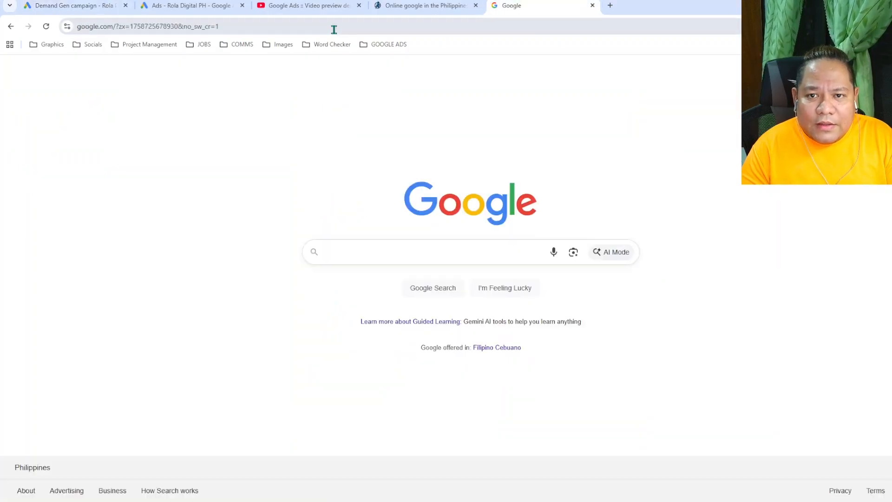
# Step: Switch to Gmail and look through the Updates, Social and Promotions categories of the inbox for ad placements
pyautogui.click(334, 30)
pyautogui.write('gma')
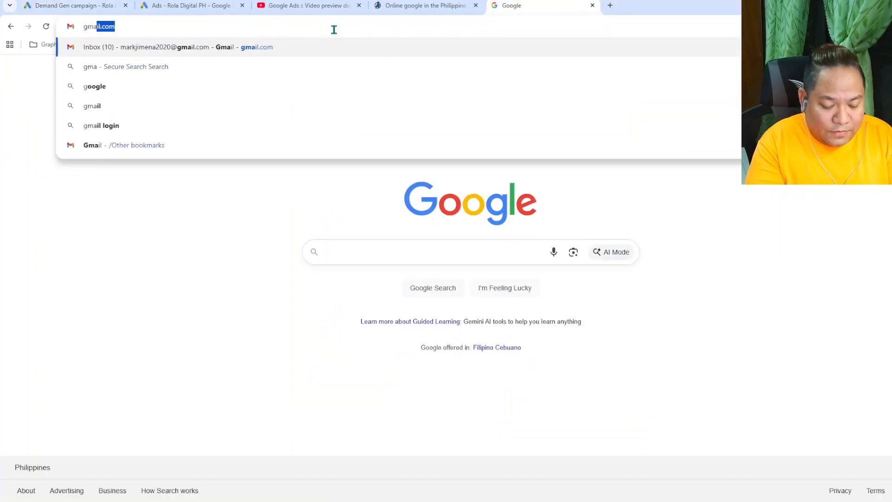
pyautogui.write('il')
pyautogui.press('Return')
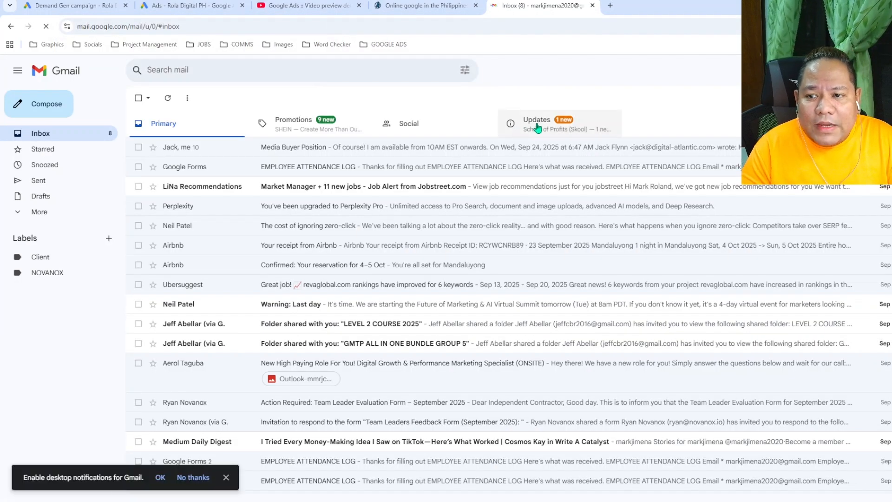
pyautogui.click(538, 127)
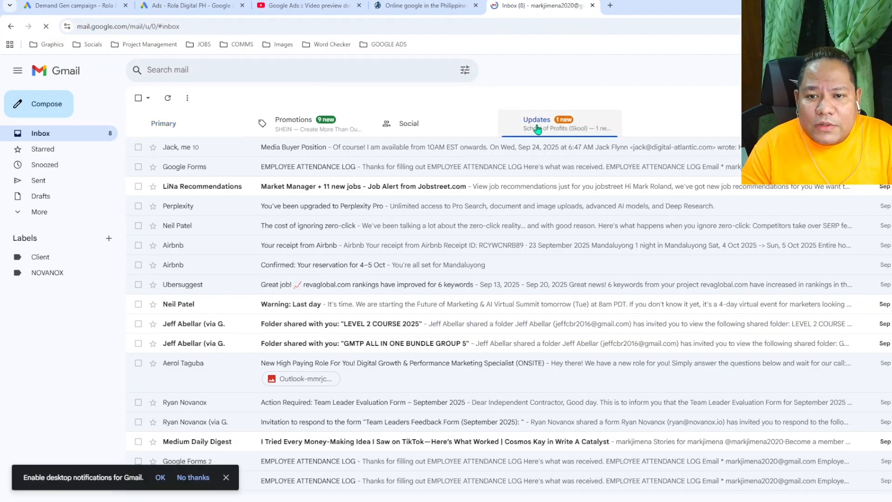
pyautogui.click(414, 133)
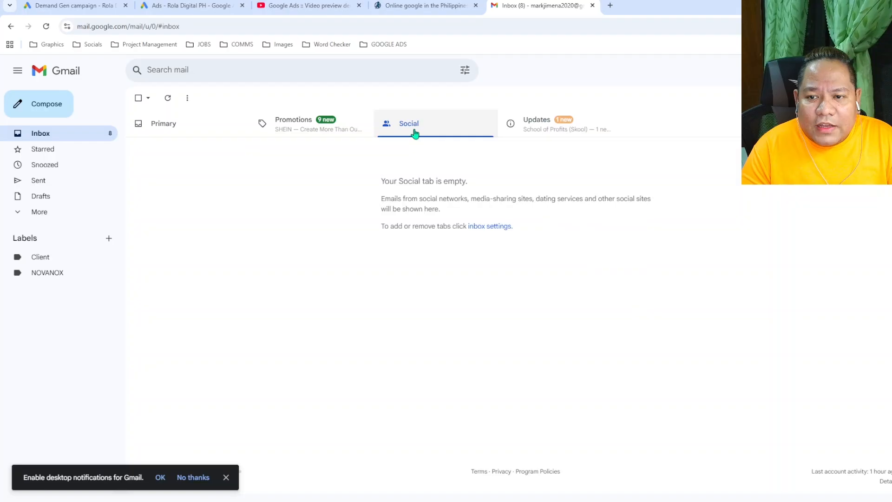
pyautogui.click(300, 132)
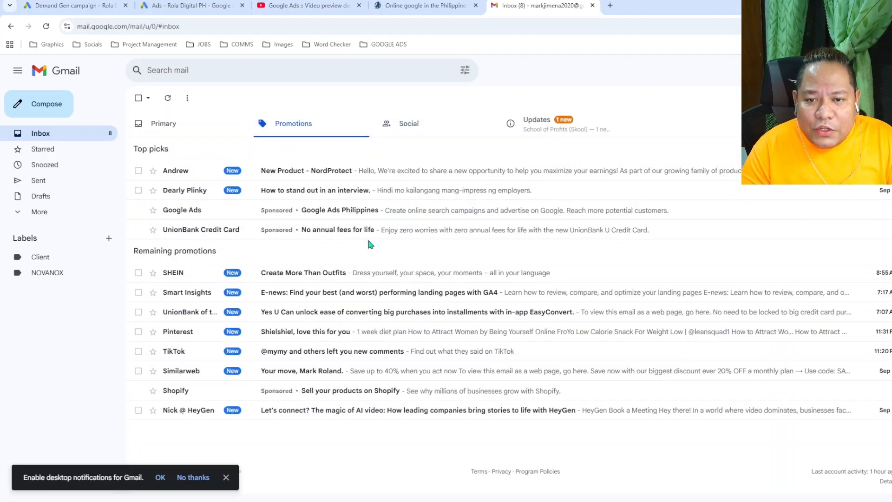
# Step: Open the SHEIN promotional email "Create More Than Outfits" and examine its images and layout
pyautogui.click(353, 273)
pyautogui.scroll(-5, 409, 264)
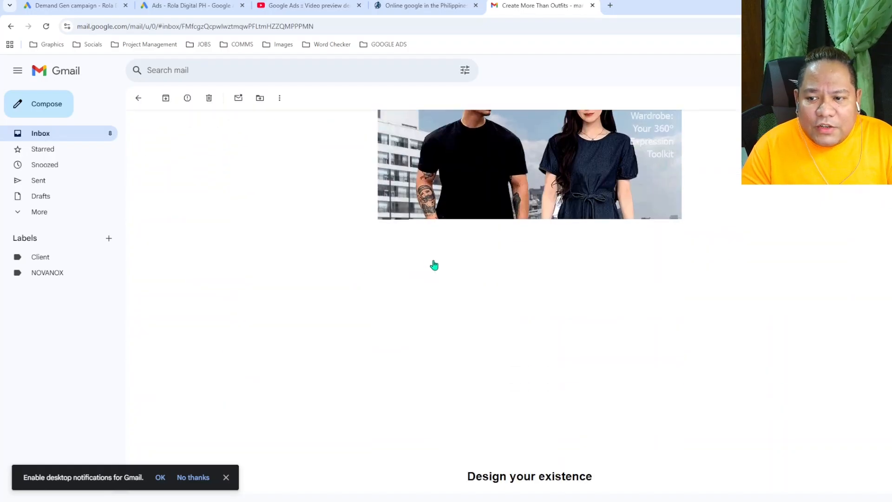
pyautogui.scroll(5, 433, 269)
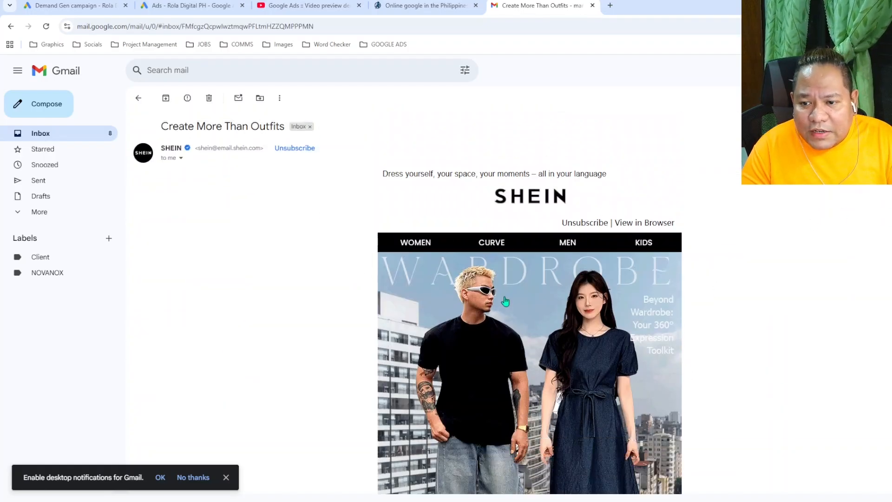
pyautogui.scroll(-4, 506, 300)
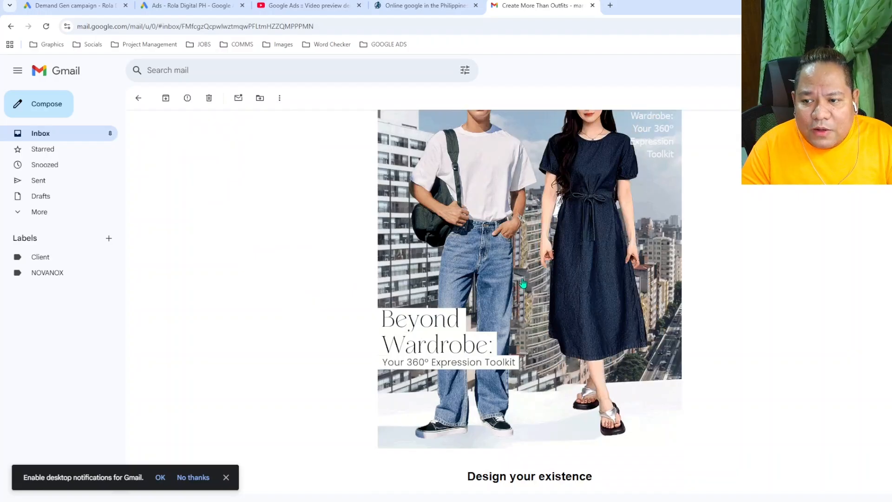
pyautogui.scroll(2, 523, 284)
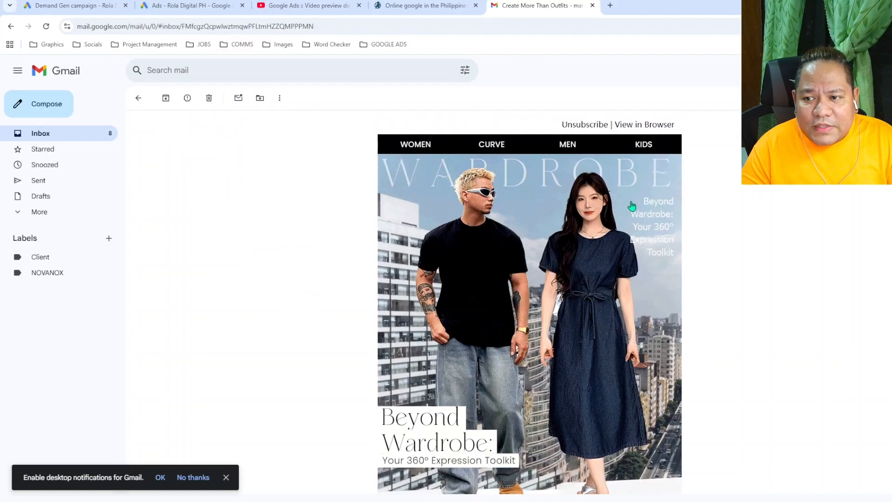
# Step: Switch back to the Google Ads campaign and exclude Google Display Network and Discover from the ad group's channels
pyautogui.click(58, 5)
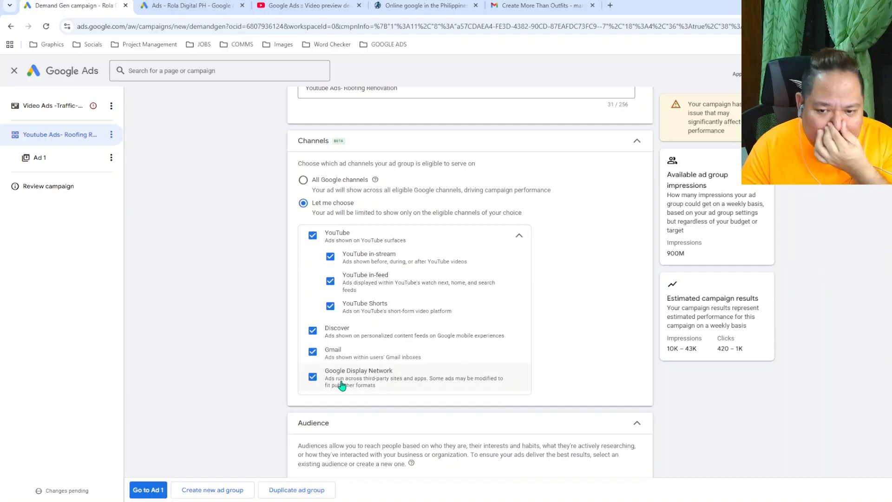
pyautogui.click(313, 378)
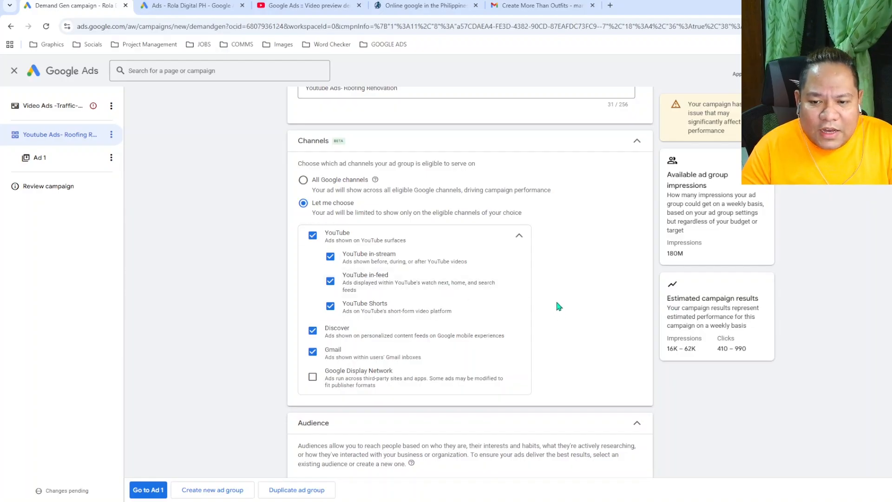
pyautogui.click(313, 330)
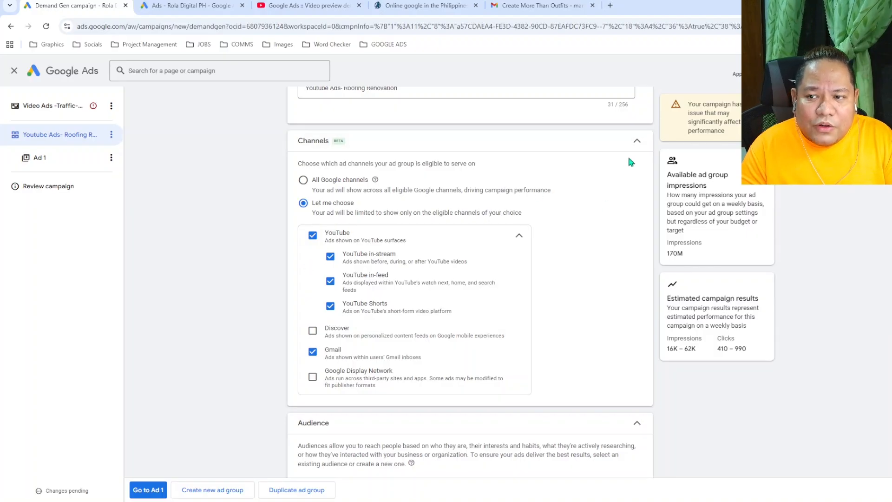
# Step: Start a new audience for the ad group and name it "Roofing"
pyautogui.scroll(-2, 638, 151)
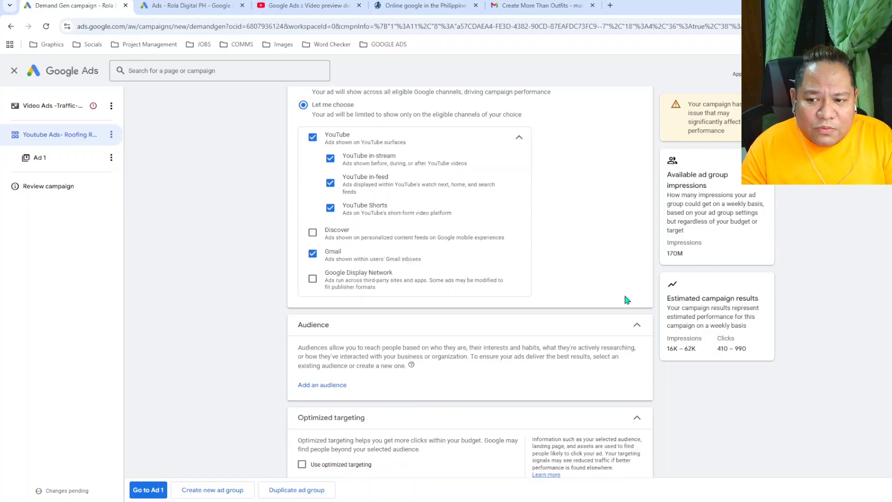
pyautogui.scroll(-1, 592, 273)
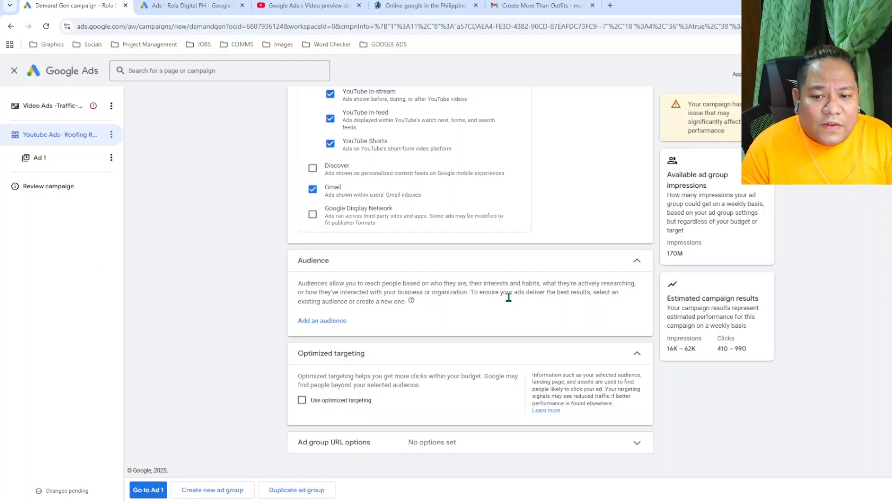
pyautogui.click(322, 320)
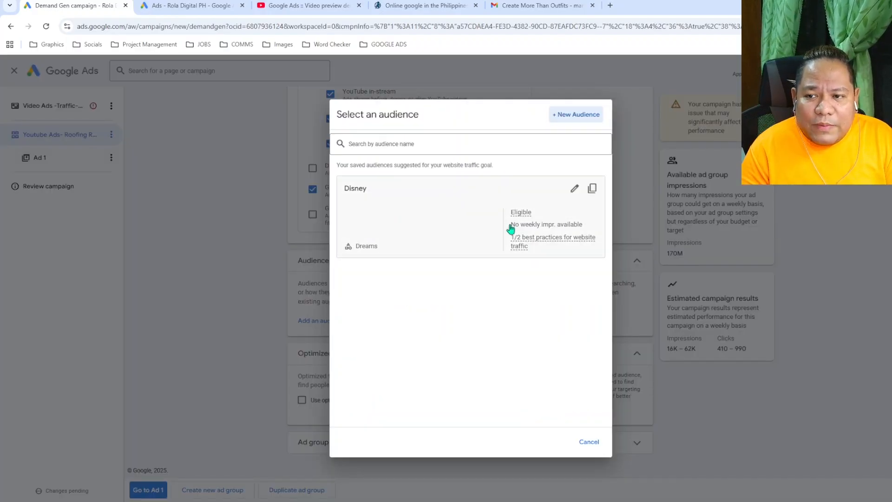
pyautogui.click(568, 117)
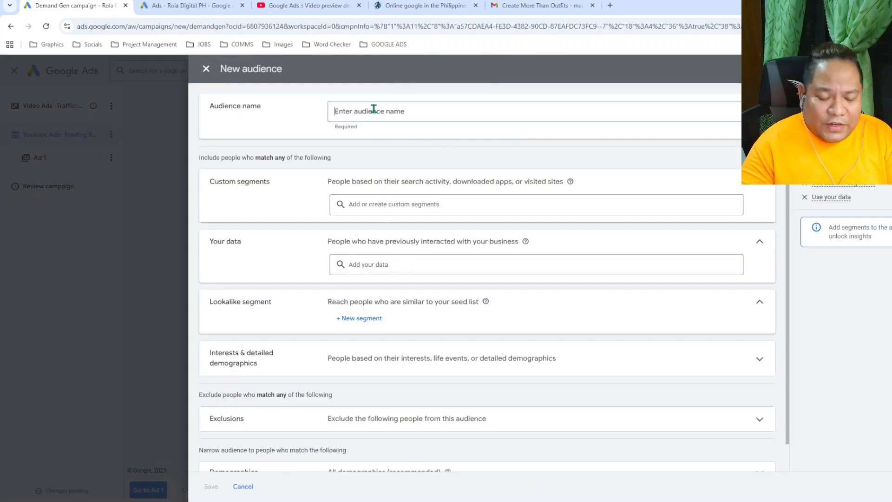
pyautogui.write('Roffing')
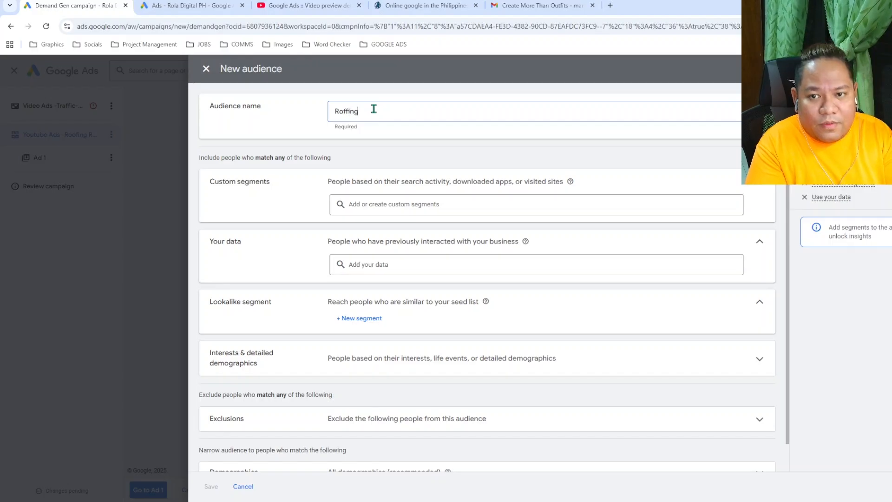
pyautogui.click(343, 112)
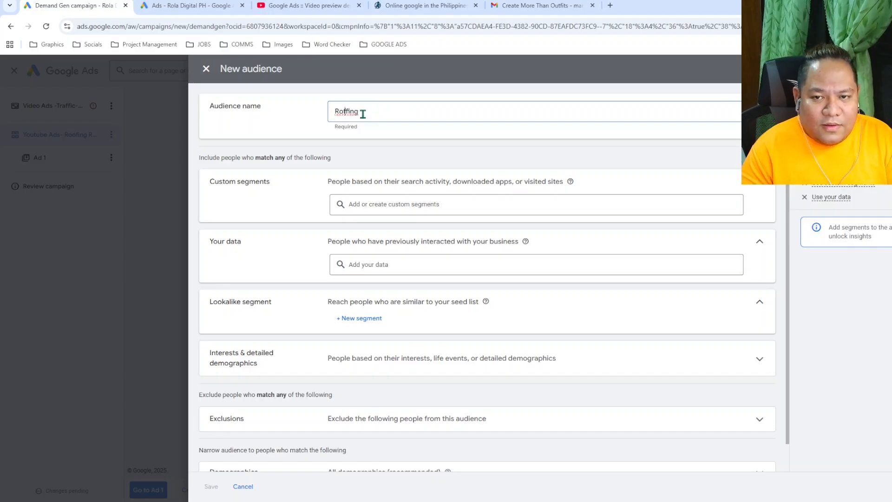
pyautogui.press('BackSpace')
pyautogui.write('o')
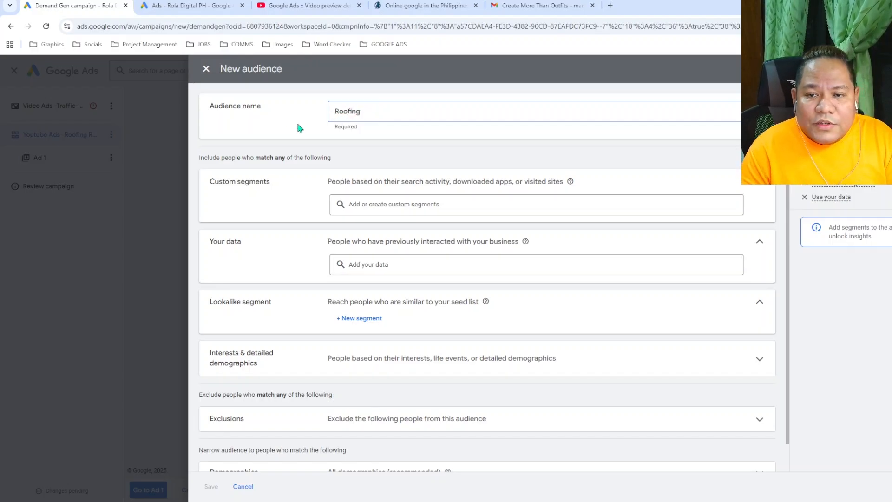
# Step: Browse the existing custom segments and view the new custom segment form, closing it without saving
pyautogui.click(404, 206)
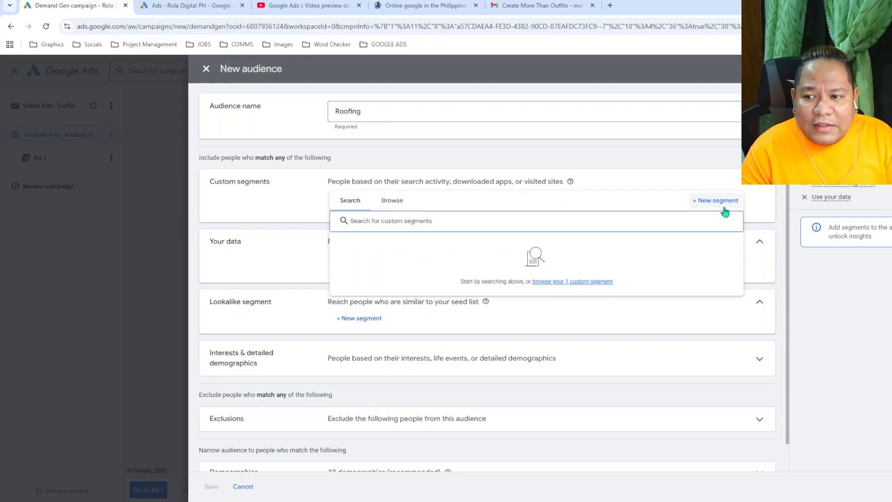
pyautogui.click(393, 201)
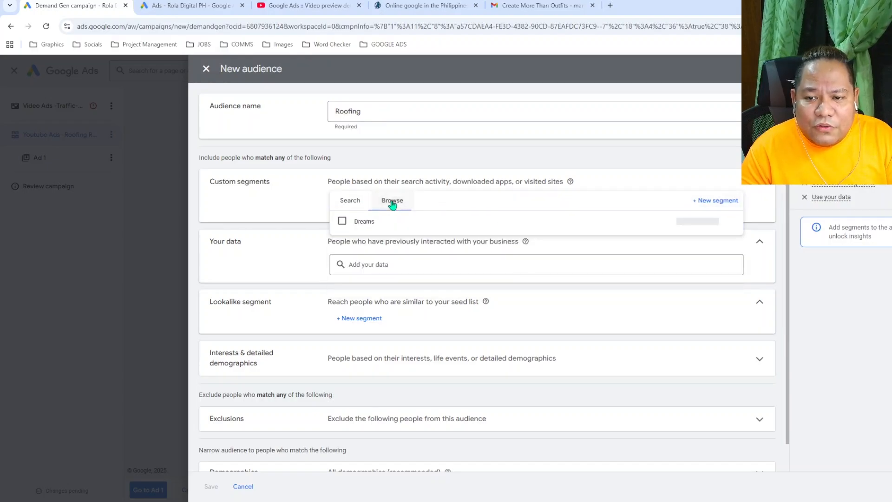
pyautogui.click(714, 201)
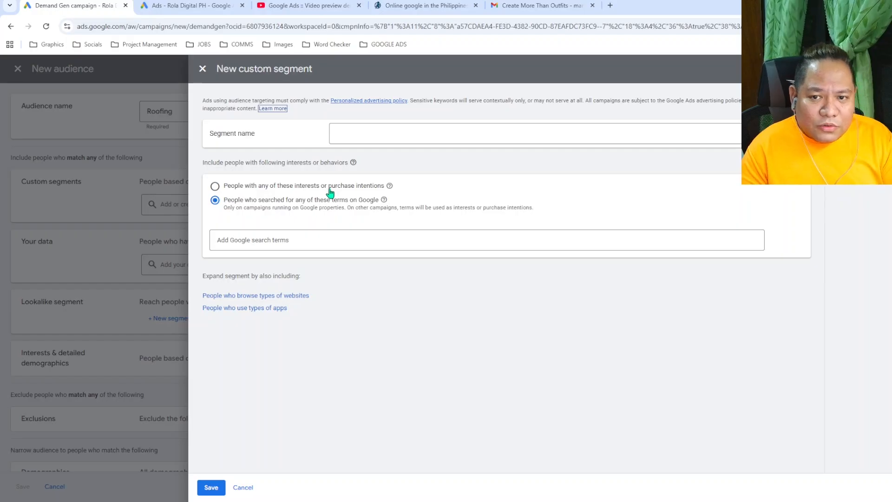
pyautogui.click(202, 70)
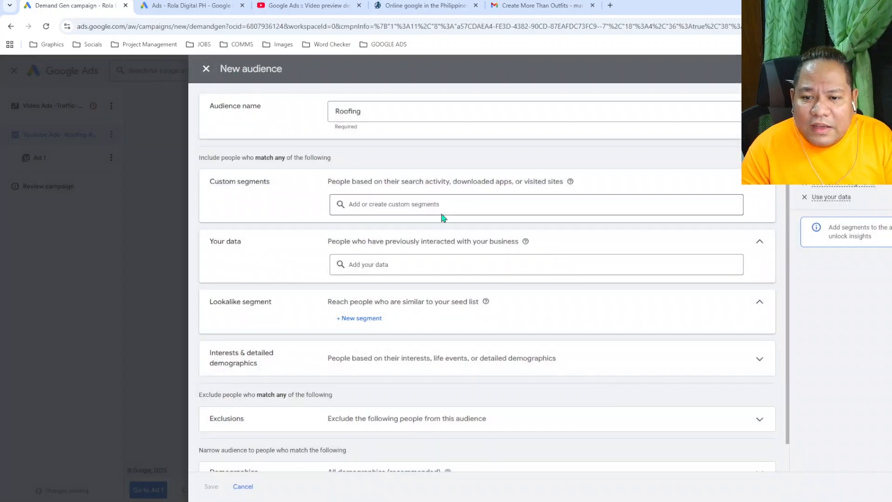
# Step: Browse the website visitor segments available under Your data and collapse that section
pyautogui.click(458, 264)
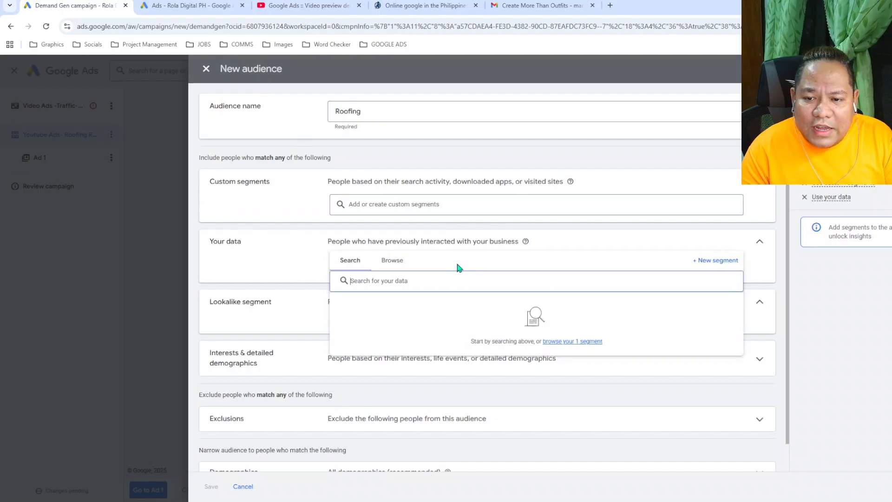
pyautogui.click(391, 260)
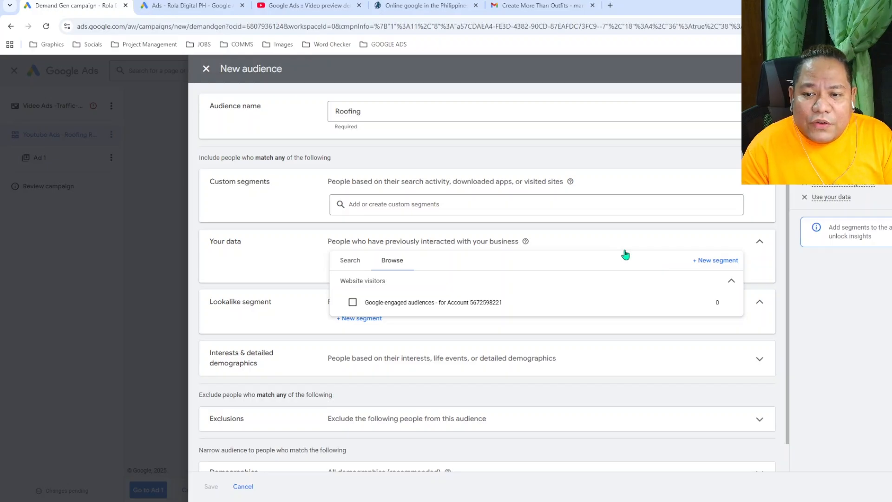
pyautogui.click(610, 241)
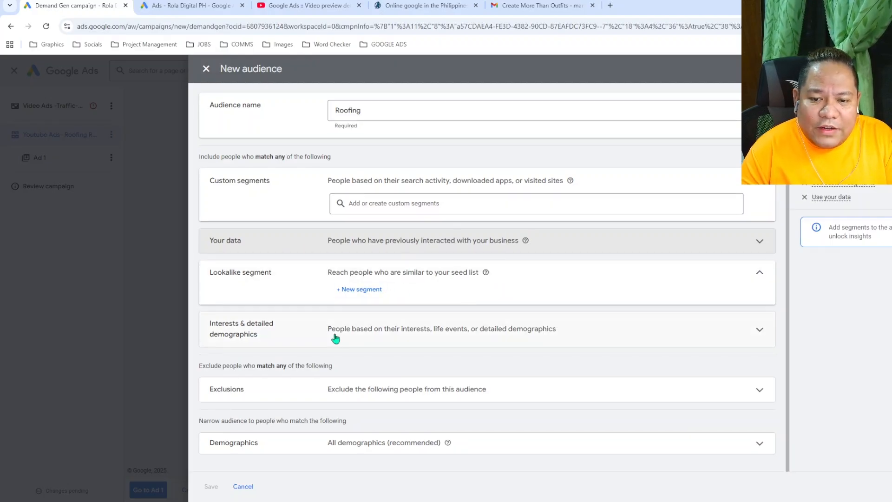
# Step: Expand Interests & detailed demographics and look through the suggested audience segments
pyautogui.click(760, 334)
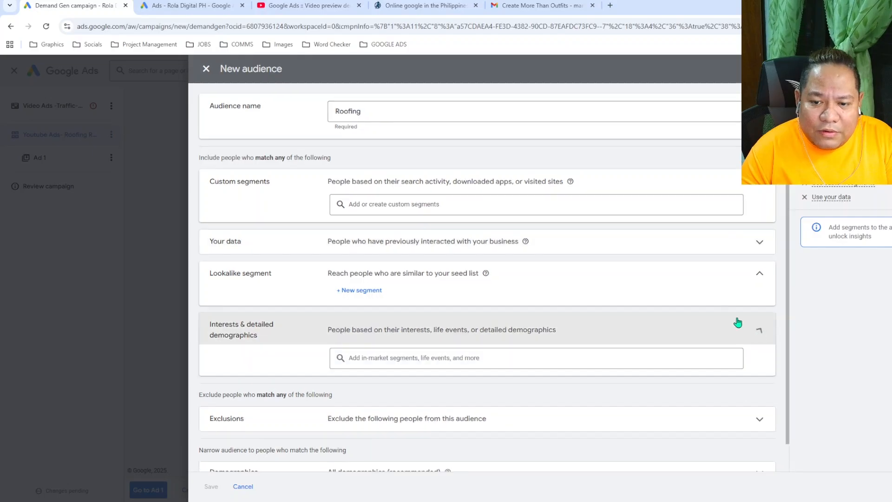
pyautogui.click(462, 362)
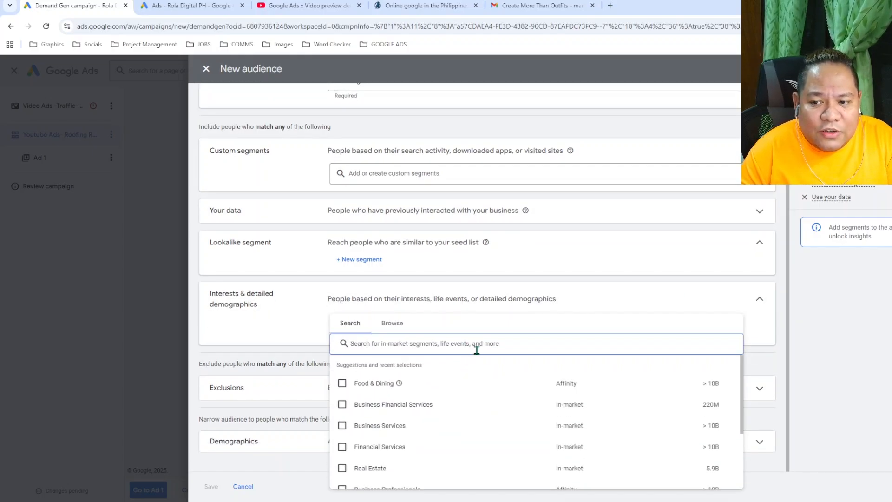
pyautogui.moveTo(417, 406)
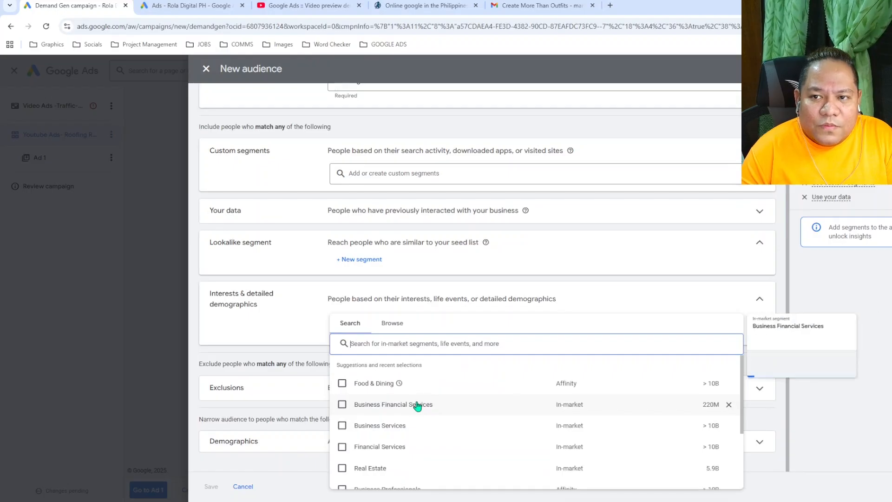
pyautogui.scroll(-2, 464, 399)
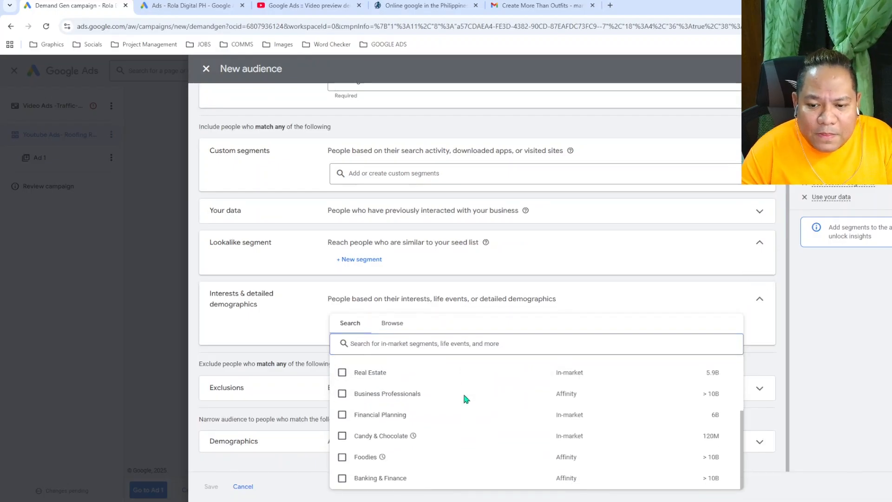
pyautogui.moveTo(467, 399)
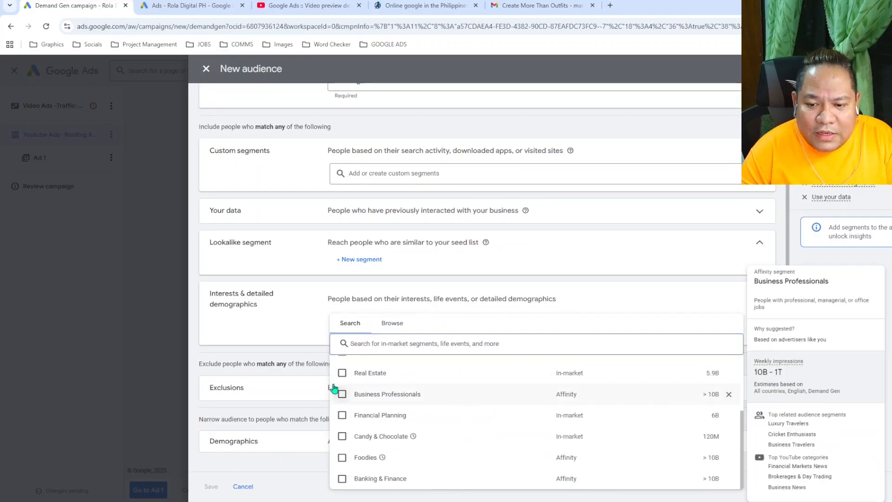
pyautogui.click(342, 374)
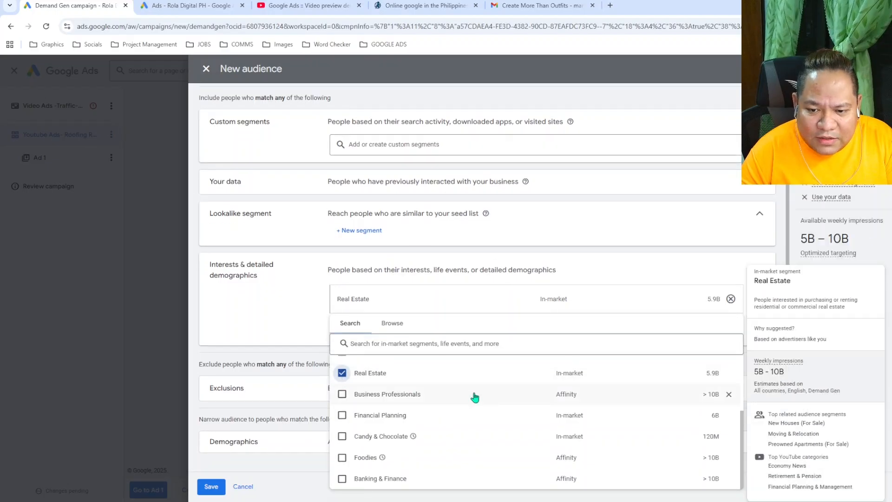
pyautogui.scroll(3, 486, 407)
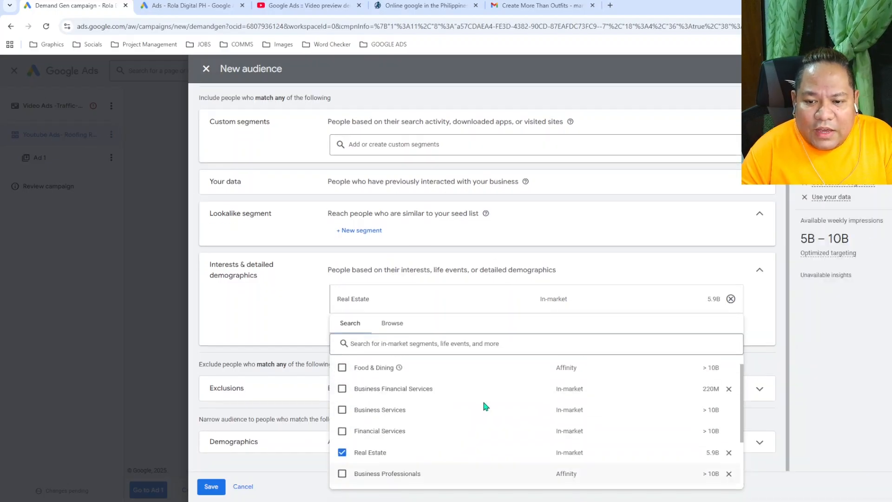
pyautogui.click(341, 469)
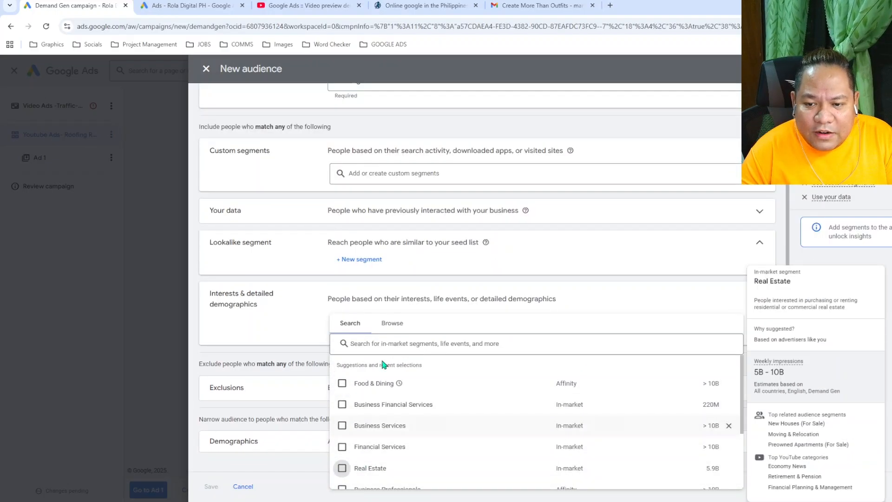
# Step: Look at the browsable segment categories under Interests & detailed demographics and return to the segment search
pyautogui.click(392, 324)
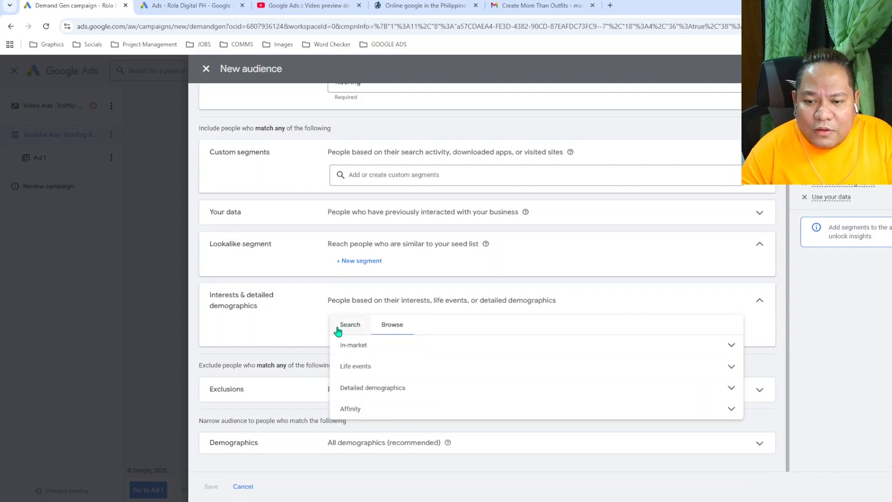
pyautogui.click(346, 327)
pyautogui.click(399, 328)
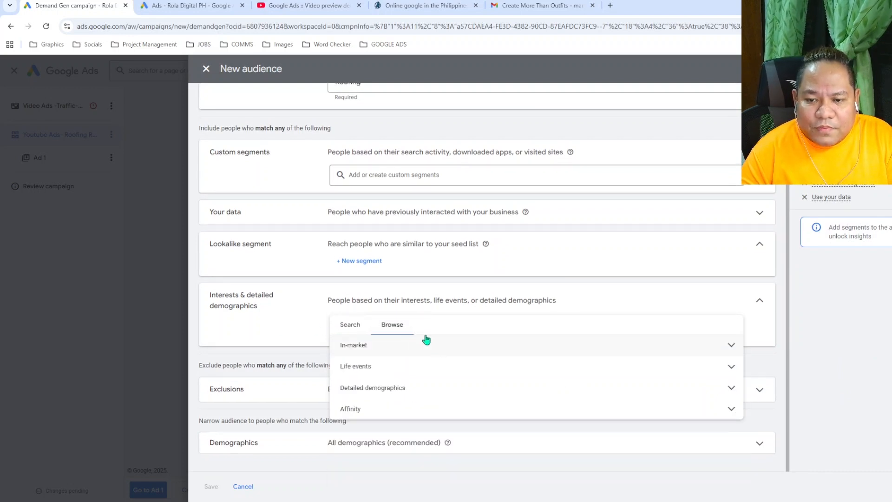
pyautogui.click(350, 324)
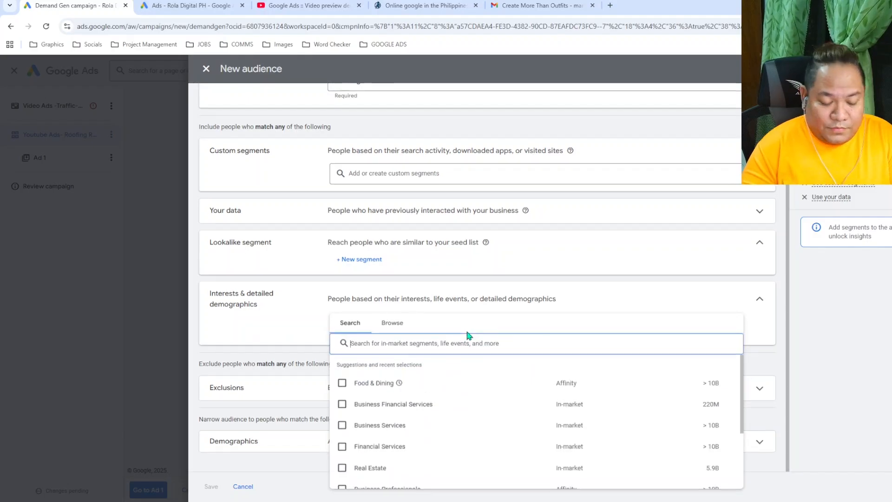
# Step: Search the interest and demographic segments for "roofing" and look through the matching segments
pyautogui.write('roofr')
pyautogui.press('BackSpace')
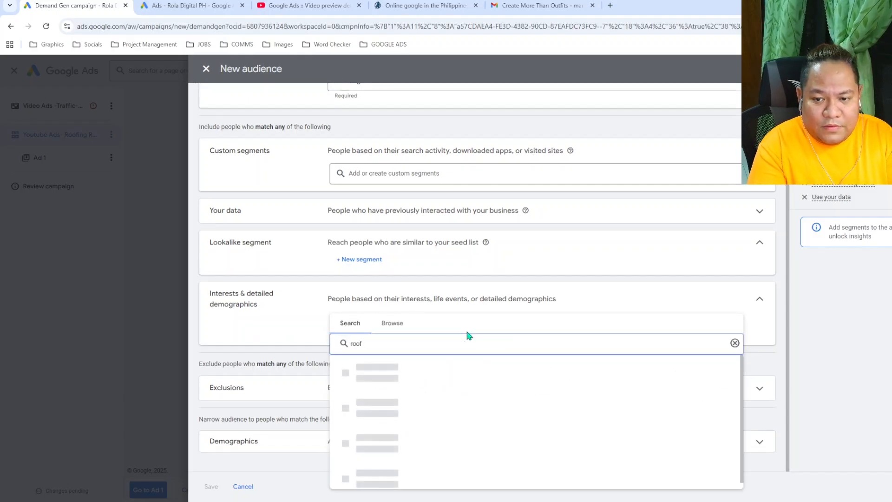
pyautogui.write('ing')
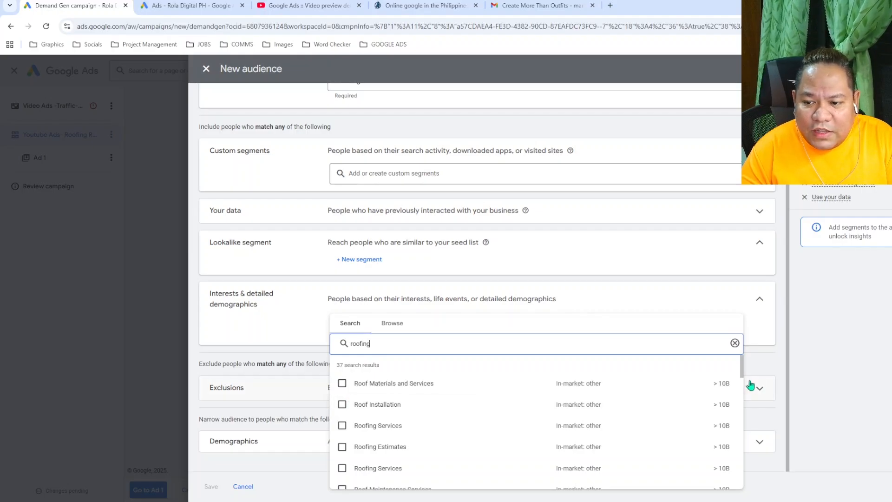
pyautogui.moveTo(719, 384)
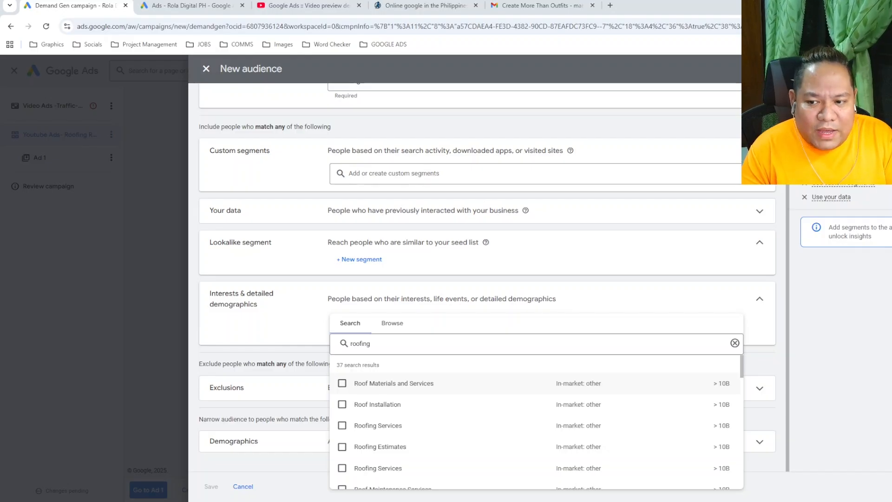
pyautogui.scroll(-2, 442, 388)
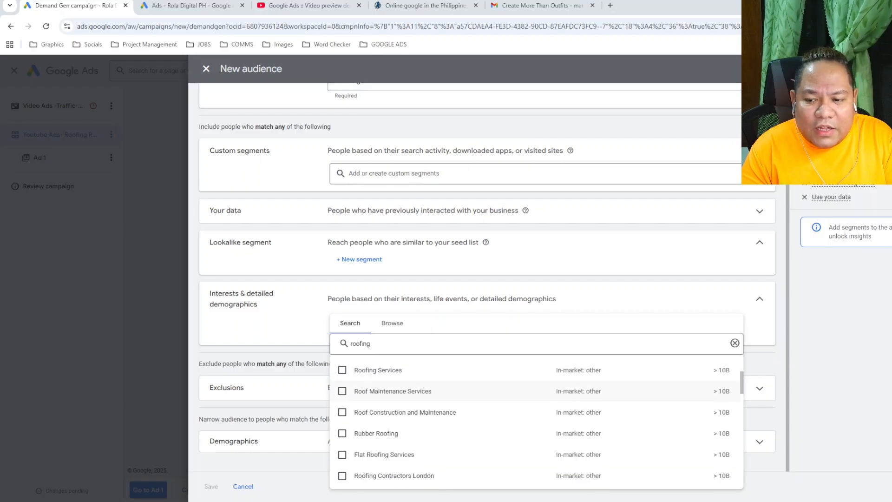
pyautogui.scroll(3, 441, 388)
pyautogui.moveTo(395, 404)
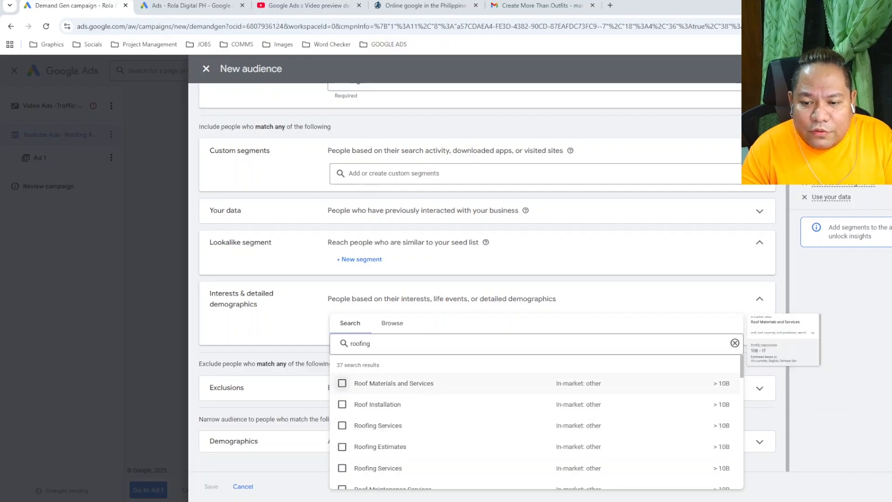
# Step: Add the Roof Materials and Services, Roof Installation and Roof Maintenance Services segments to the audience
pyautogui.click(342, 383)
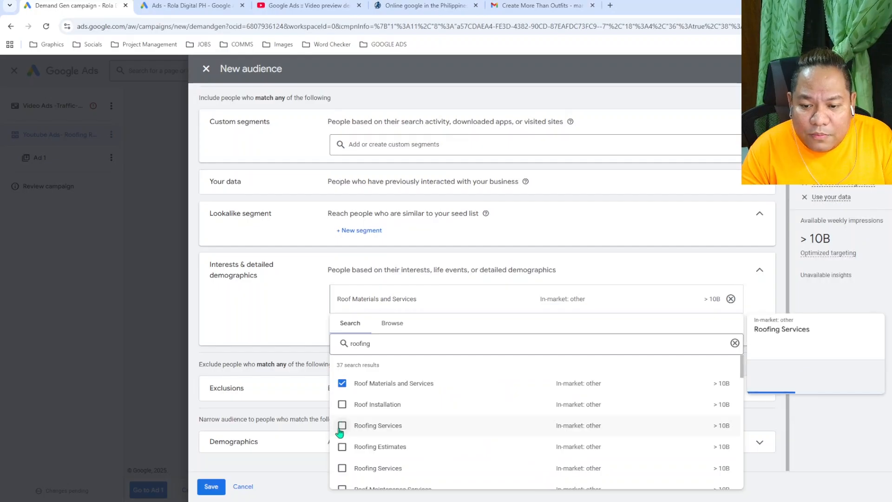
pyautogui.click(343, 405)
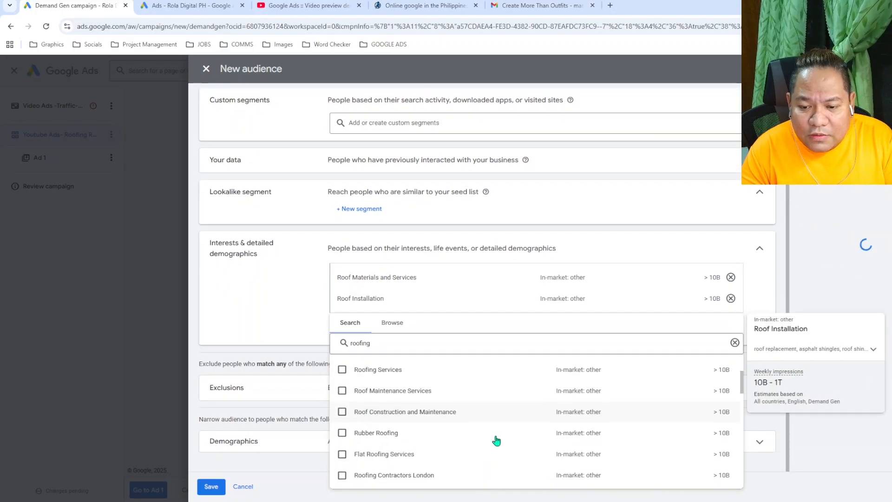
pyautogui.scroll(-2, 407, 395)
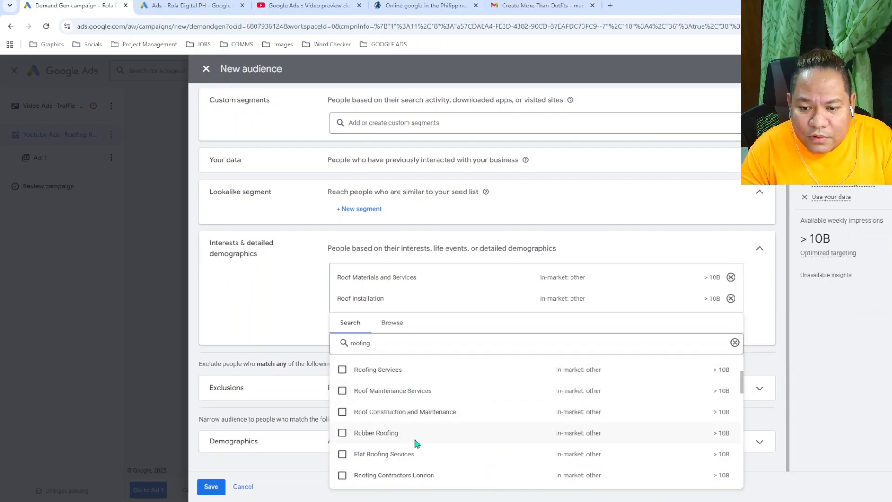
pyautogui.click(342, 390)
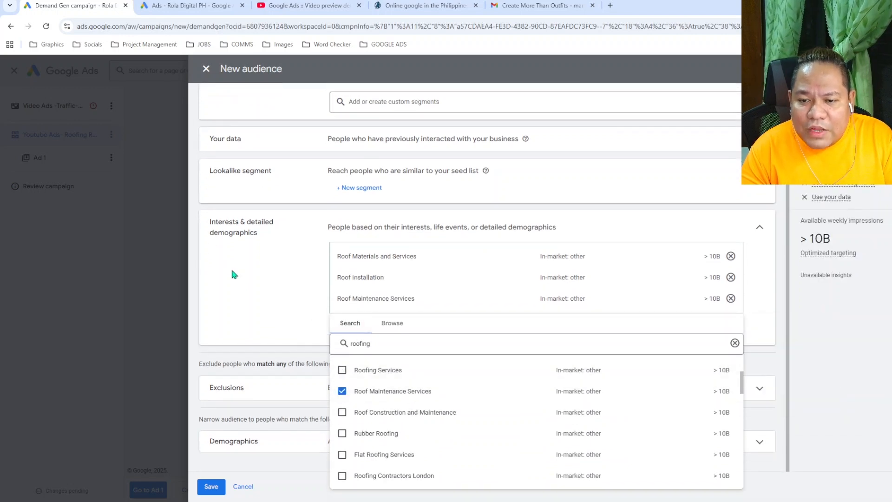
pyautogui.click(254, 264)
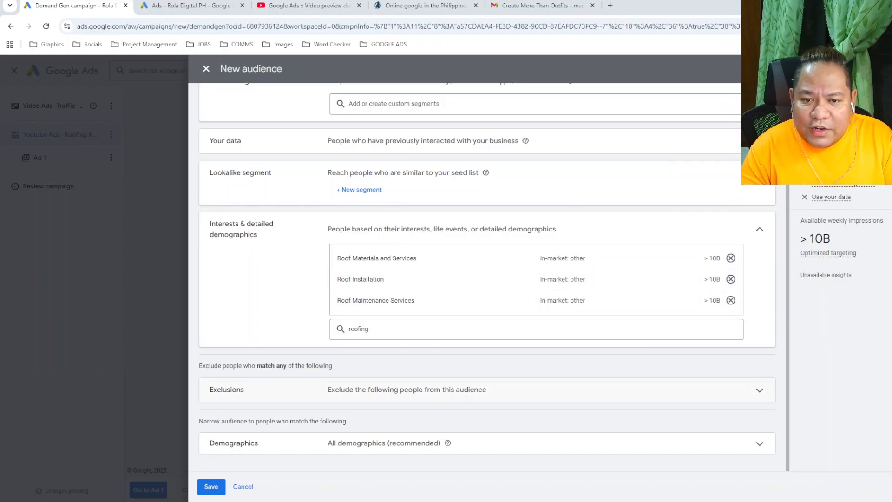
# Step: Expand the audience's Exclusions section and view its segment search without excluding any segment
pyautogui.click(760, 390)
pyautogui.scroll(-1, 713, 371)
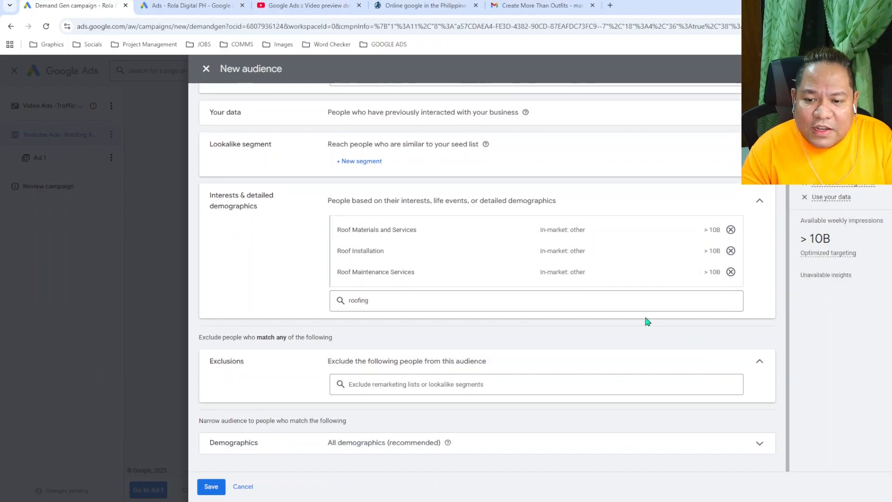
pyautogui.click(528, 385)
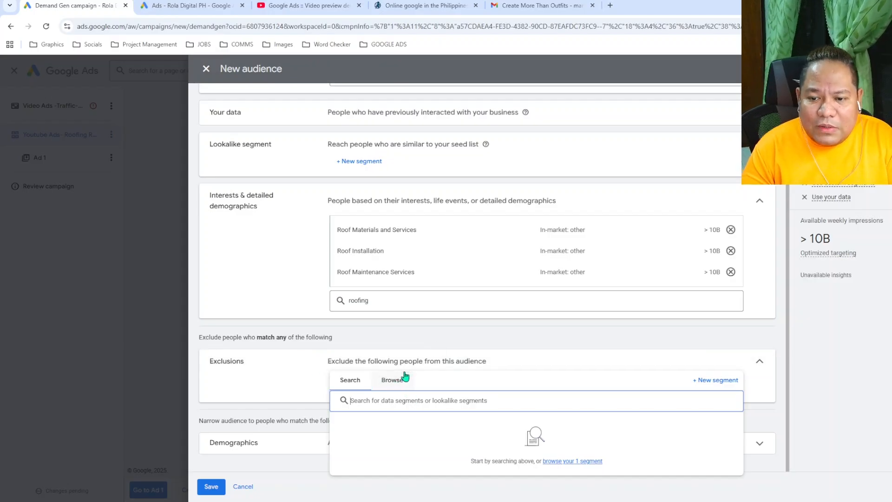
pyautogui.click(249, 385)
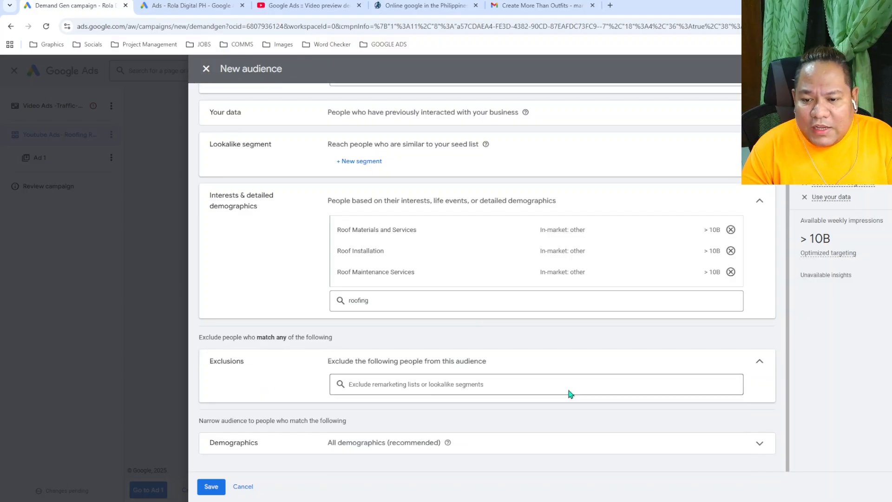
# Step: Review the audience's demographics, including parental status and household income, and save the Roofing audience with the default demographics
pyautogui.click(759, 445)
pyautogui.scroll(-3, 635, 339)
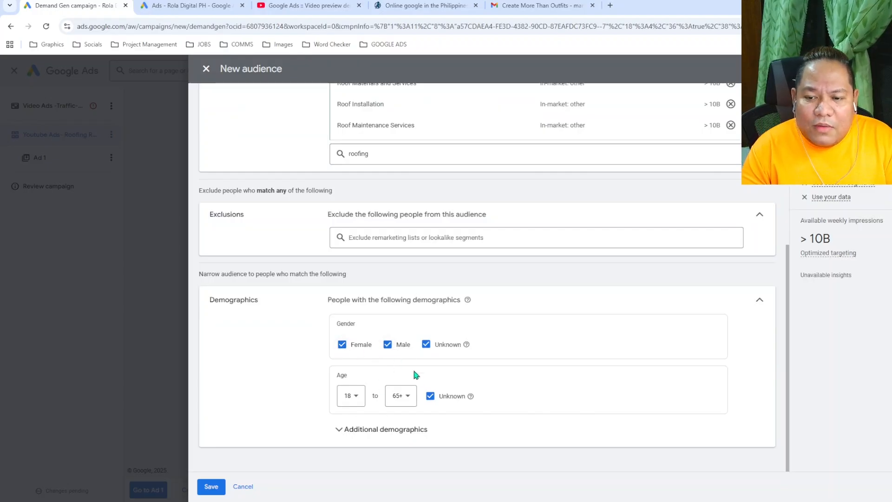
pyautogui.click(340, 432)
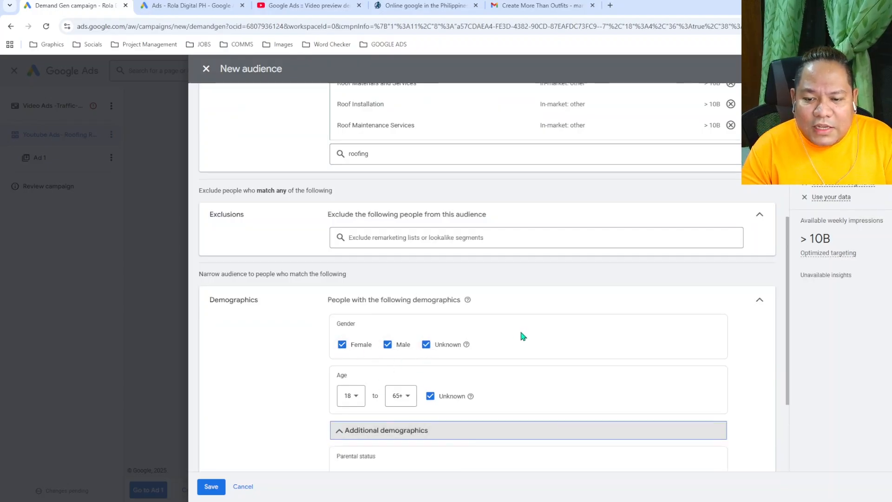
pyautogui.scroll(-2, 521, 331)
pyautogui.scroll(-1, 318, 391)
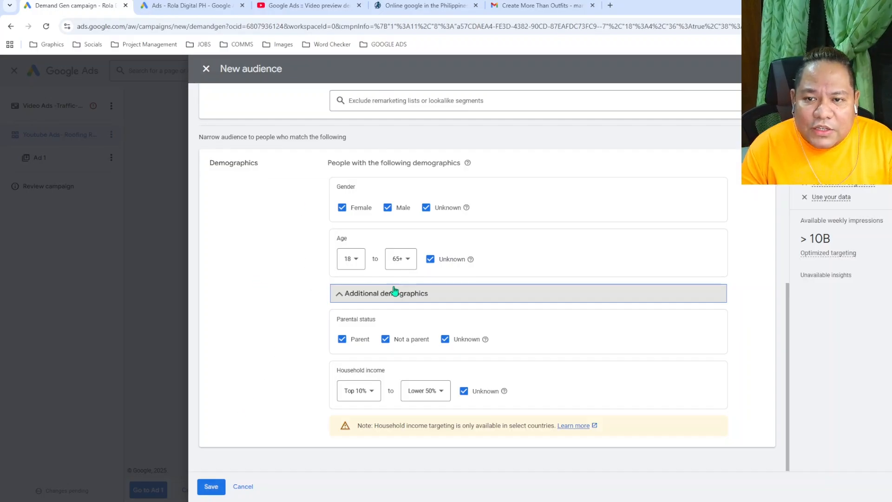
pyautogui.click(207, 486)
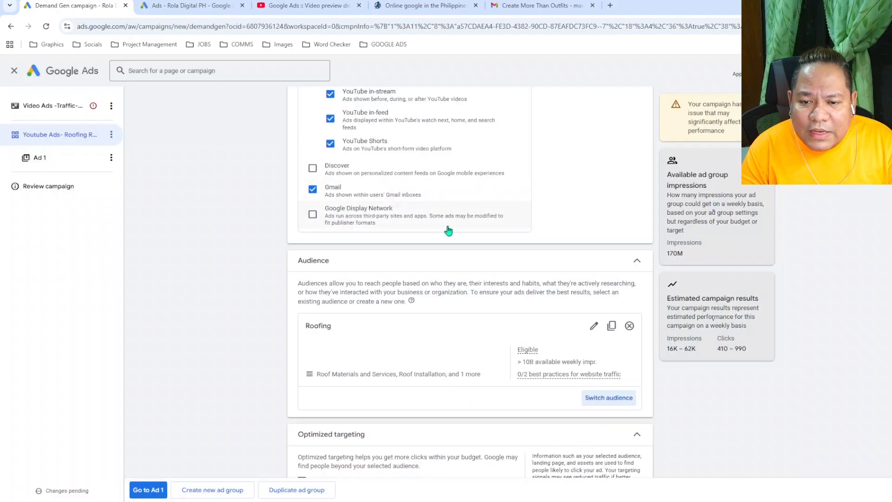
# Step: Proceed from the ad group settings to Ad 1 and look over its setup form
pyautogui.scroll(-2, 425, 236)
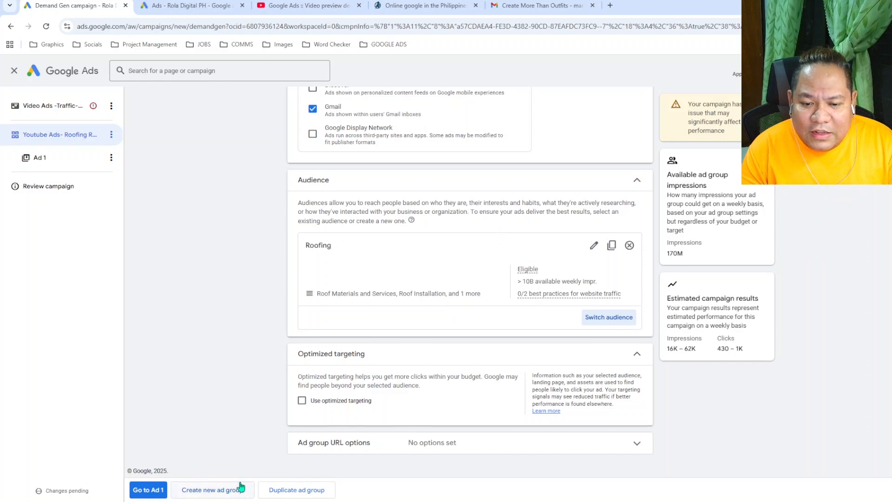
pyautogui.click(153, 496)
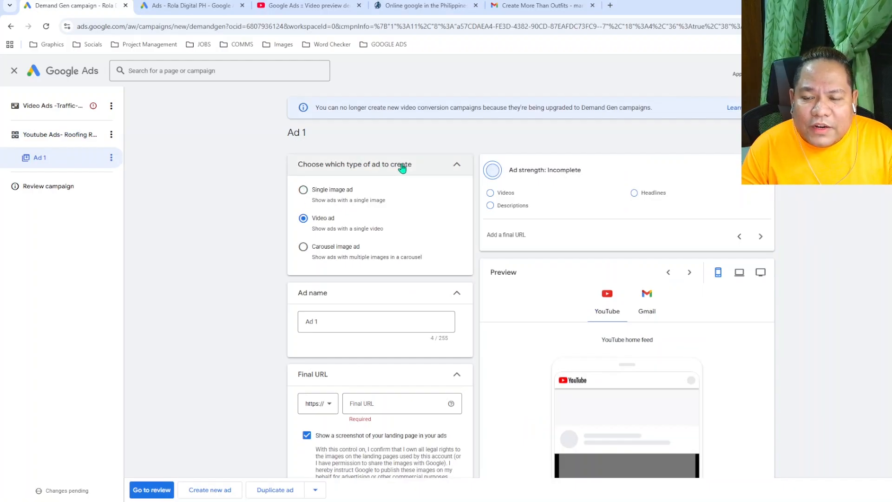
pyautogui.scroll(-3, 372, 200)
pyautogui.scroll(3, 356, 232)
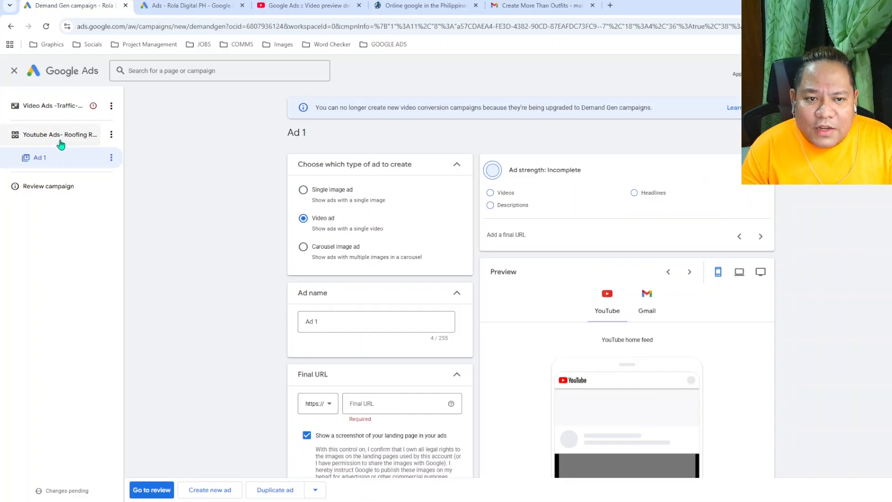
# Step: Recheck the ad group's channels and audience, reopen Ad 1 and examine the notice about the Demand Gen upgrade
pyautogui.click(59, 134)
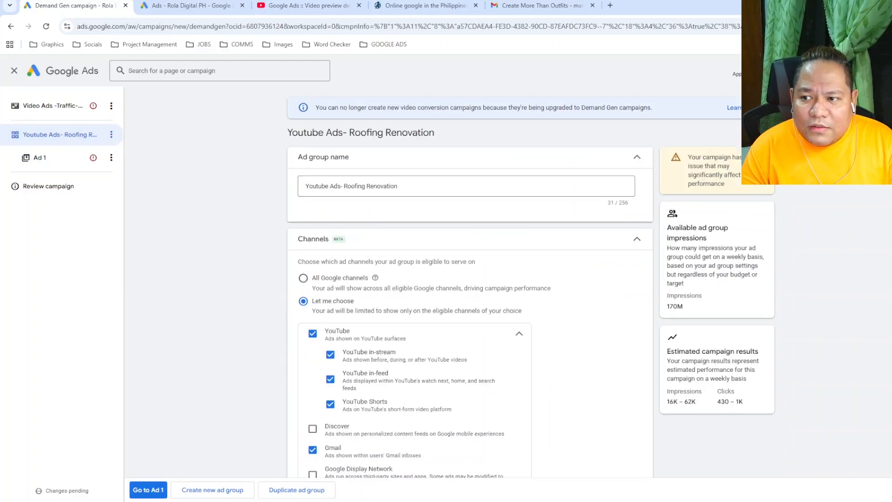
pyautogui.scroll(-6, 558, 274)
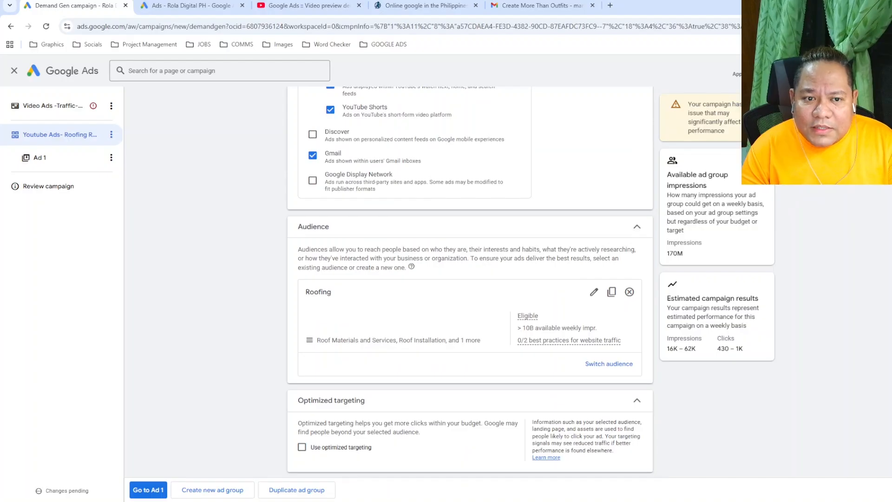
pyautogui.click(60, 158)
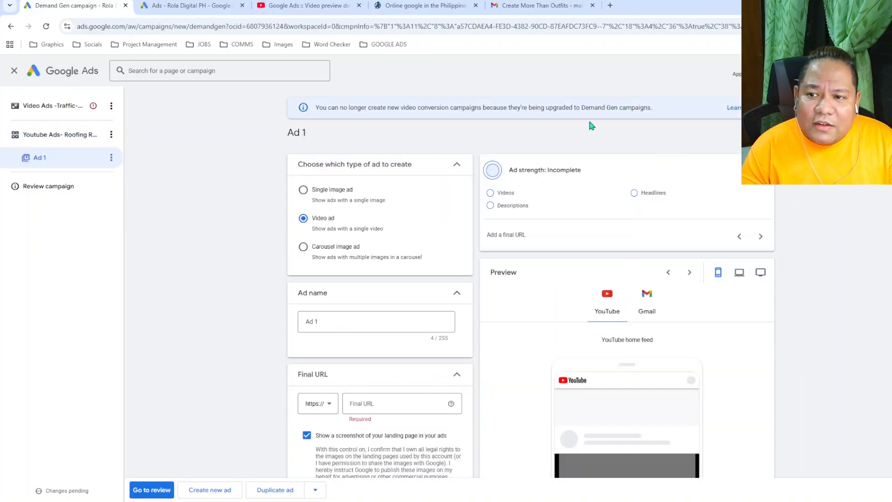
pyautogui.moveTo(582, 109); pyautogui.dragTo(674, 111)
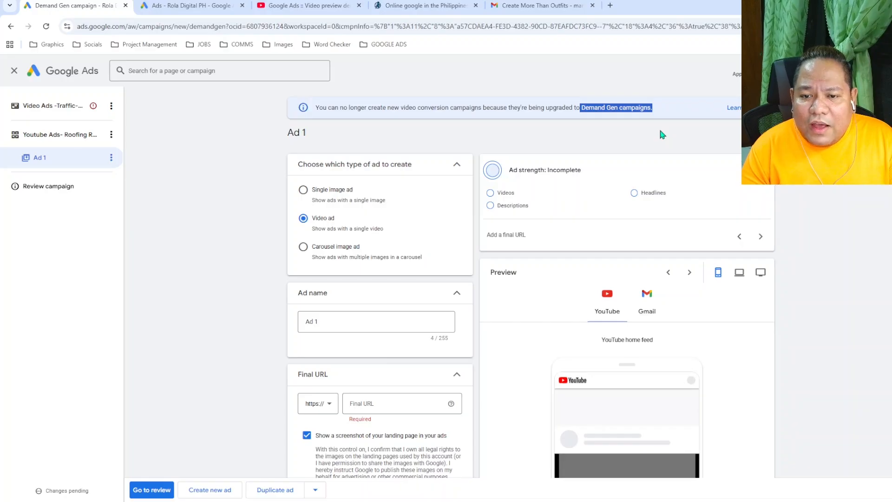
pyautogui.click(633, 126)
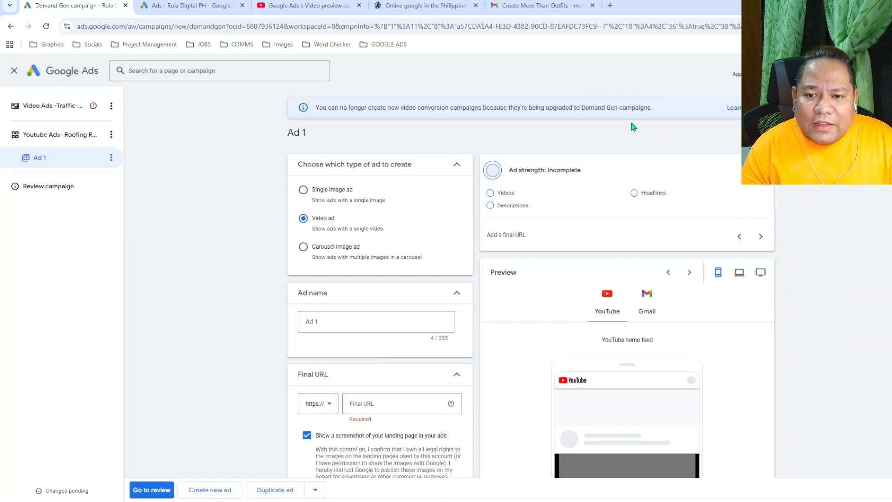
# Step: Switch the ad type to Single image ad and back to Video ad, and glance over the video ad form
pyautogui.click(303, 190)
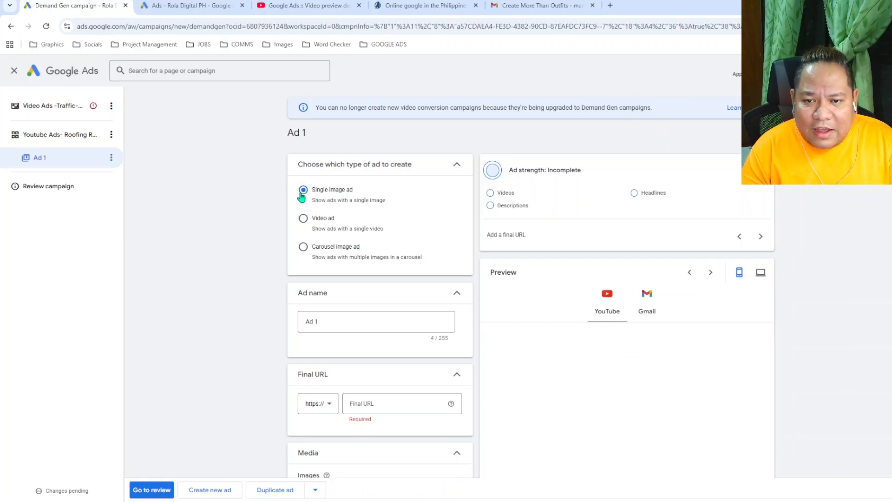
pyautogui.click(303, 219)
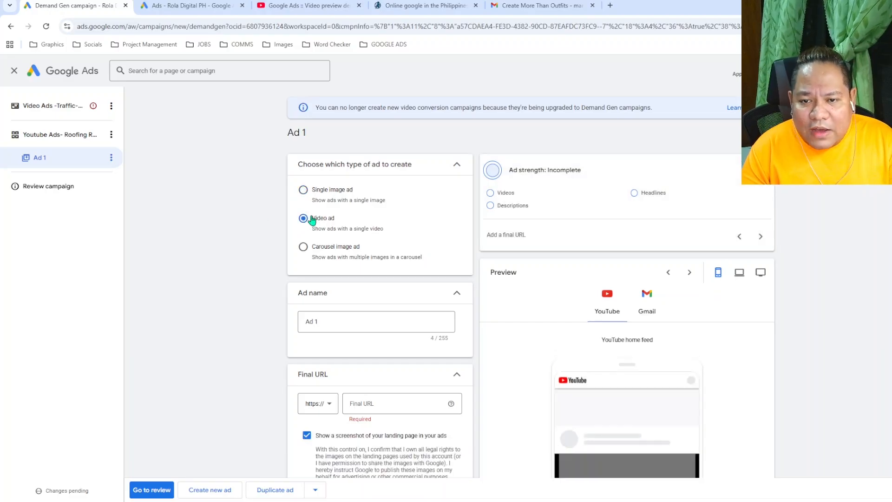
pyautogui.scroll(-2, 316, 214)
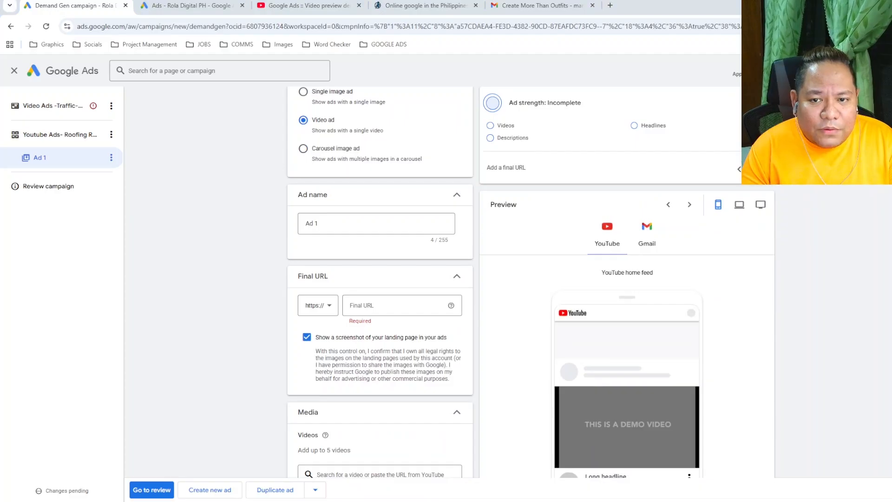
pyautogui.scroll(2, 530, 279)
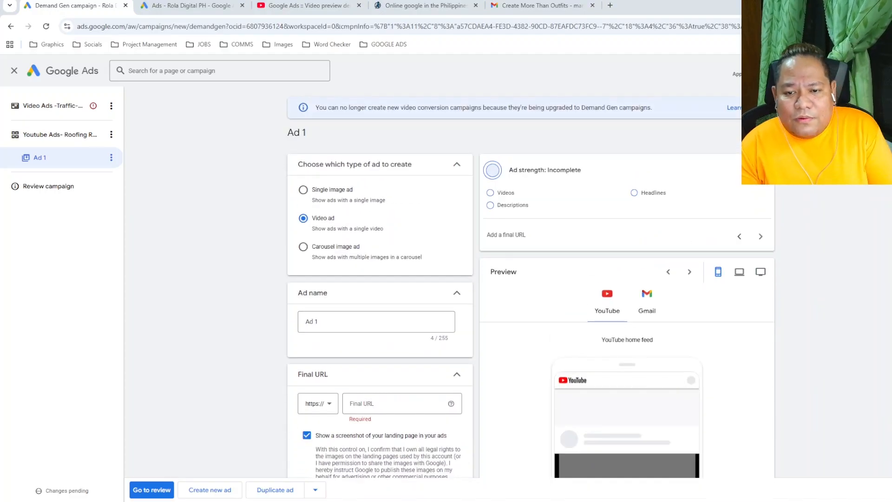
# Step: Rename Ad 1 as "Roofing Installation"
pyautogui.moveTo(337, 322); pyautogui.dragTo(244, 314)
pyautogui.write('Roo')
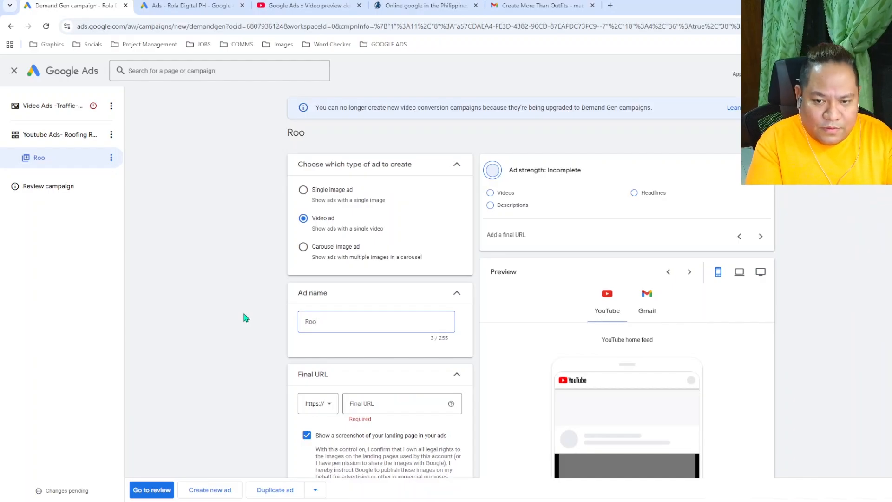
pyautogui.write('fing  ')
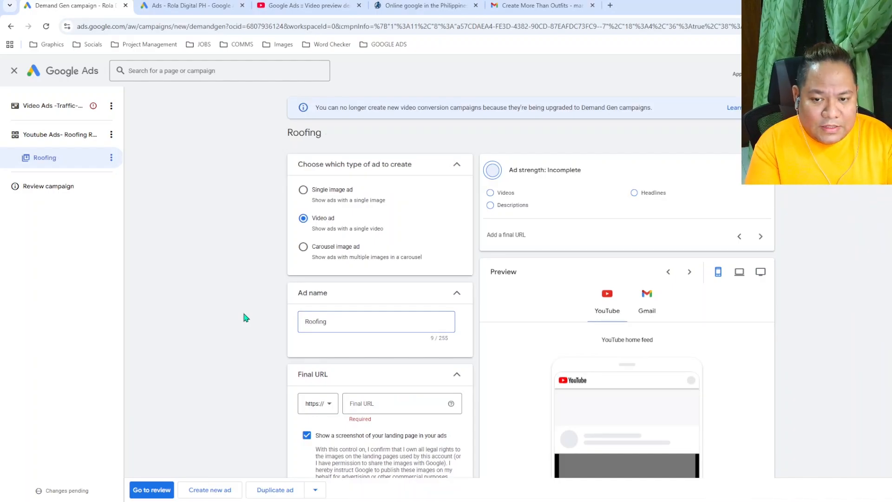
pyautogui.write('Installation')
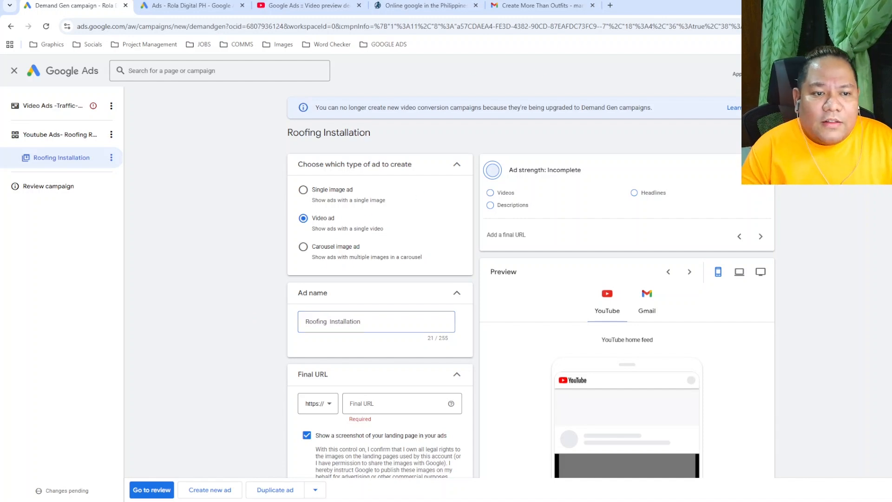
# Step: Search Google for "roofing business tampa" in a new browser tab
pyautogui.click(611, 6)
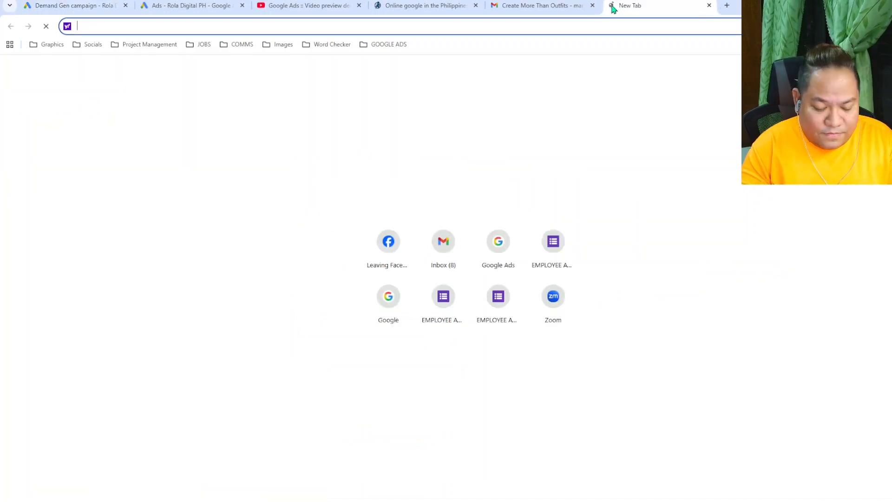
pyautogui.write('goog')
pyautogui.press('Return')
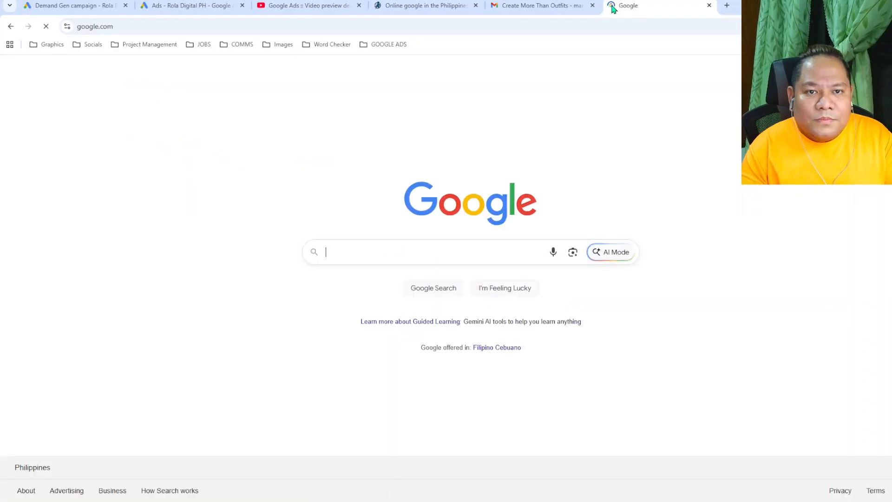
pyautogui.write('roofn')
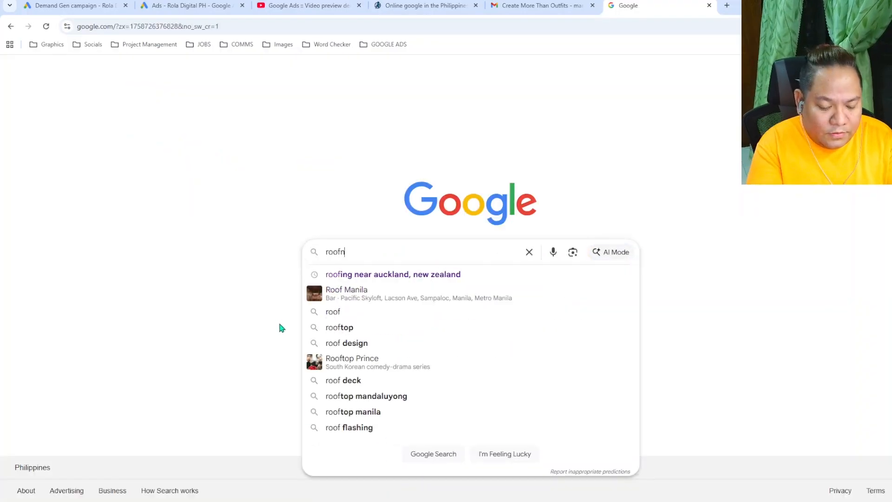
pyautogui.press('BackSpace')
pyautogui.write('ing bu')
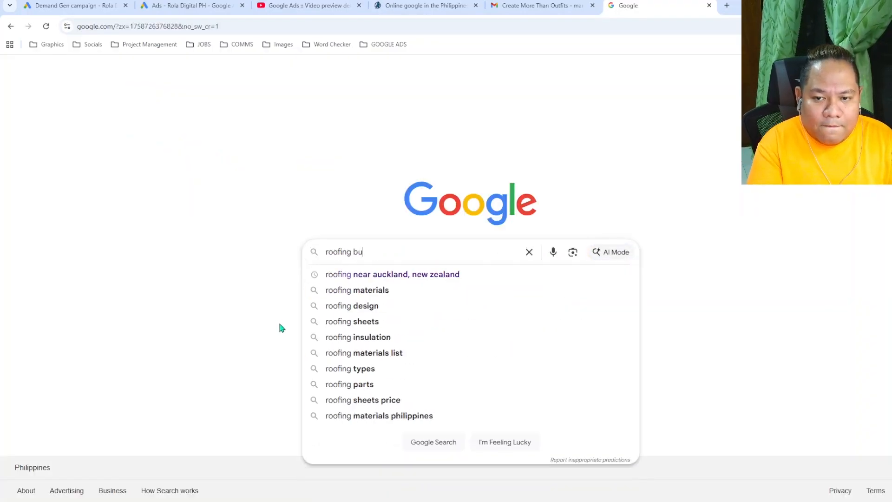
pyautogui.write('siness tampa')
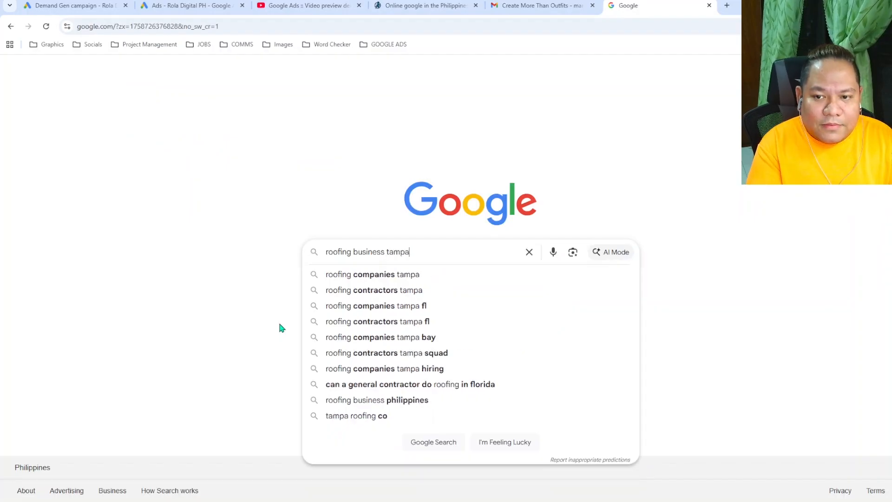
pyautogui.press('Return')
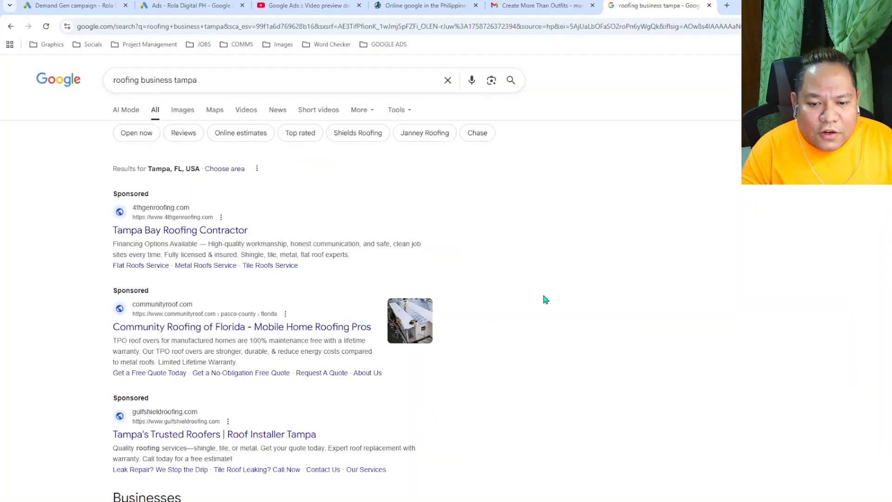
# Step: Look through the roofing business results and open gulfshieldroofing.com in a separate browser tab
pyautogui.scroll(-4, 546, 295)
pyautogui.scroll(2, 553, 288)
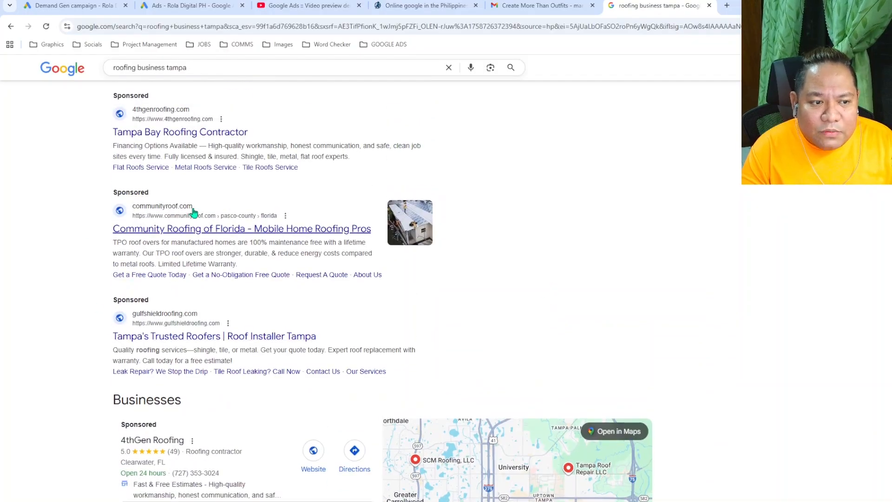
pyautogui.scroll(-8, 279, 233)
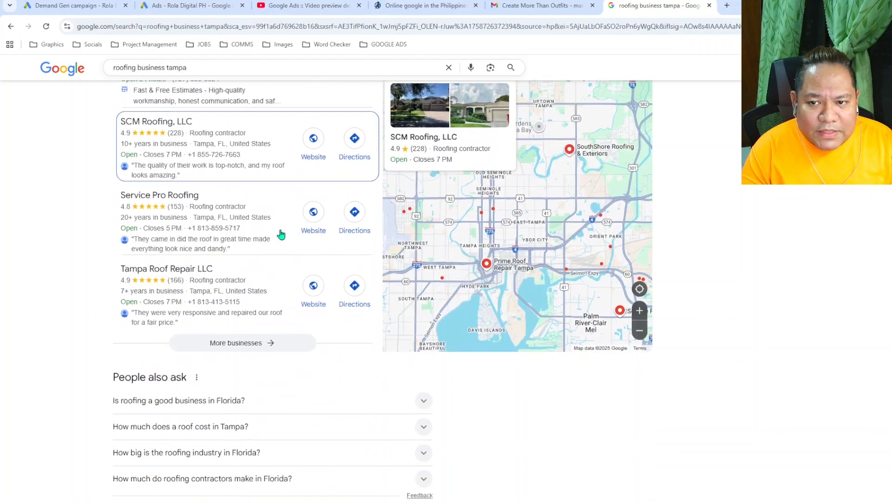
pyautogui.scroll(-4, 284, 235)
pyautogui.scroll(12, 354, 239)
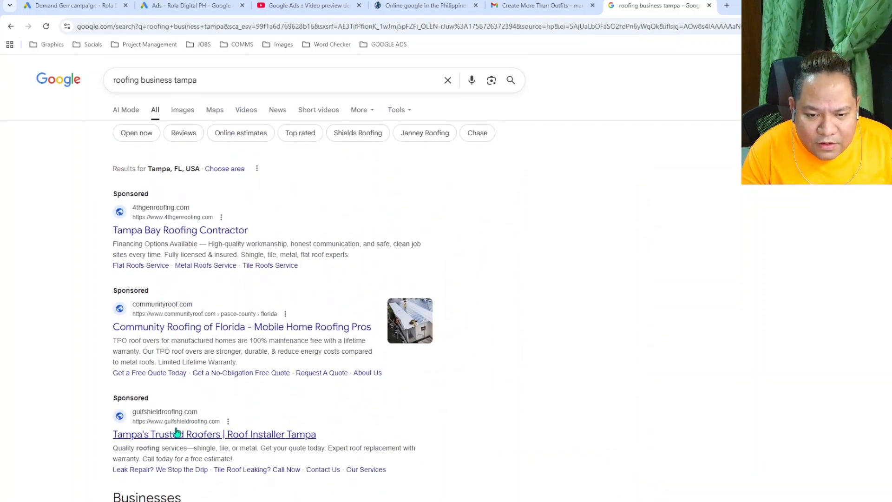
pyautogui.click(727, 5)
pyautogui.write('gulfshielr')
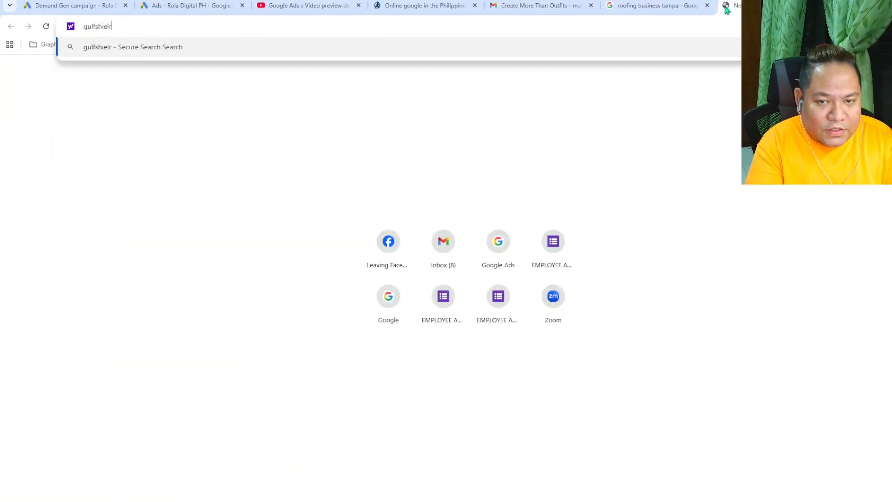
pyautogui.press('BackSpace')
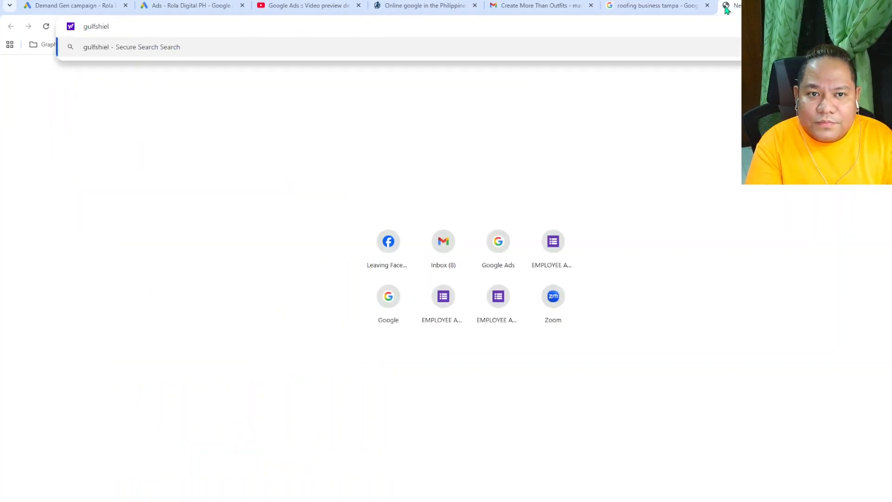
pyautogui.write('droof')
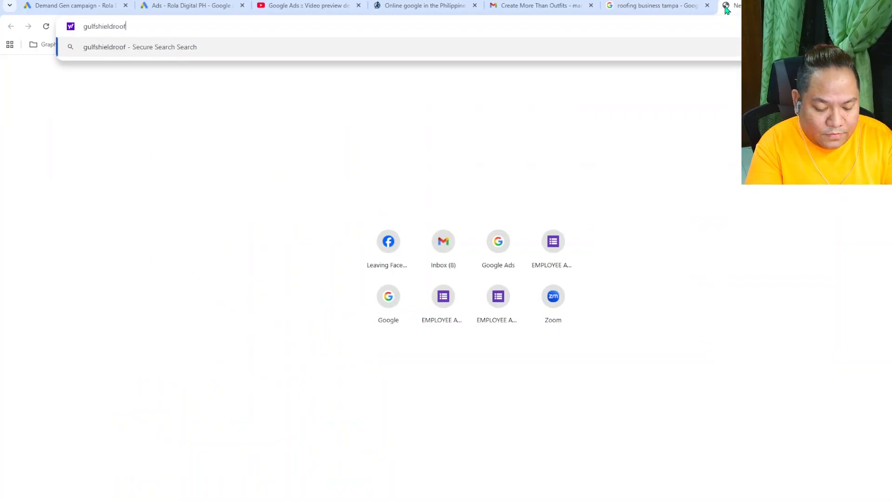
pyautogui.write('ing.com')
pyautogui.press('Return')
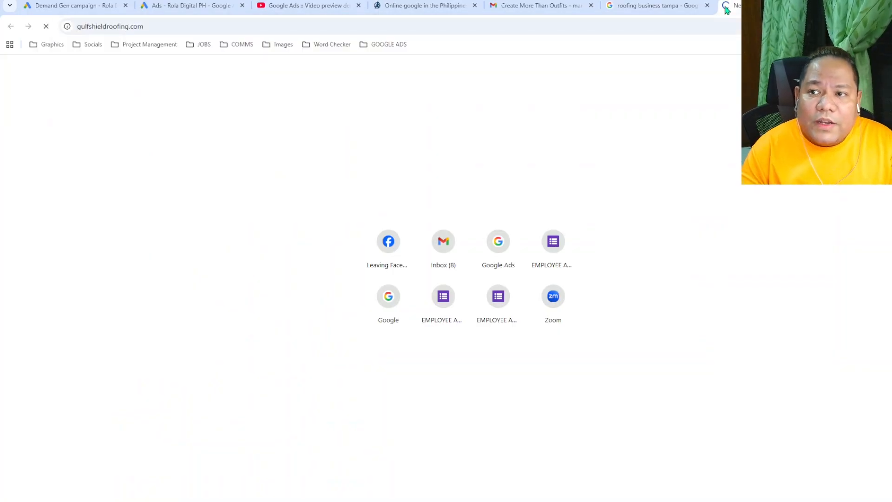
# Step: Examine the Gulf Shield Roofing homepage from its header through to the social links in the footer
pyautogui.click(662, 7)
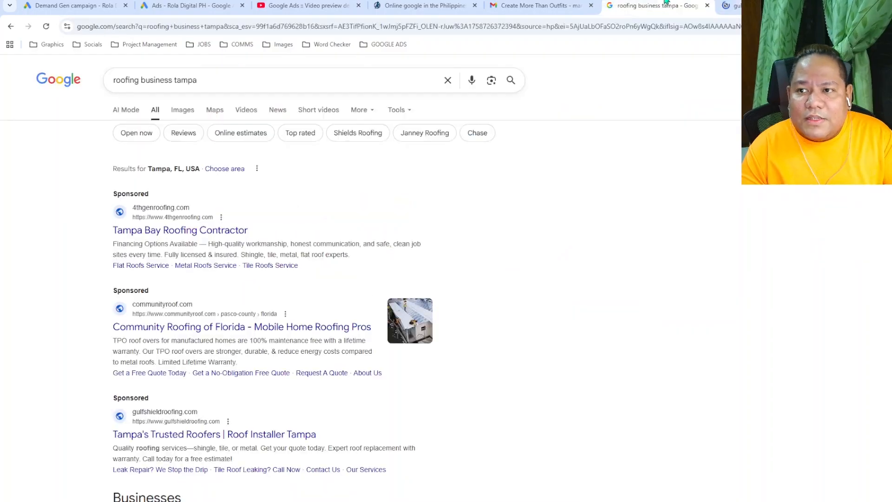
pyautogui.click(729, 6)
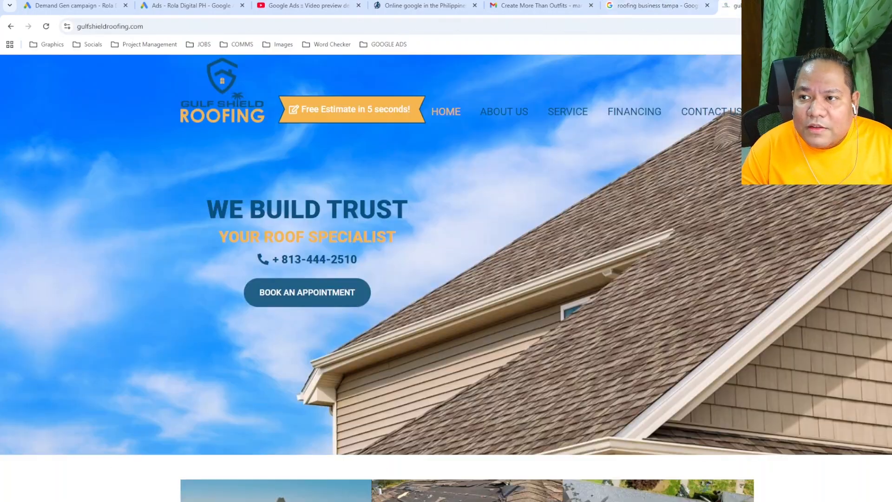
pyautogui.scroll(-20, 617, 275)
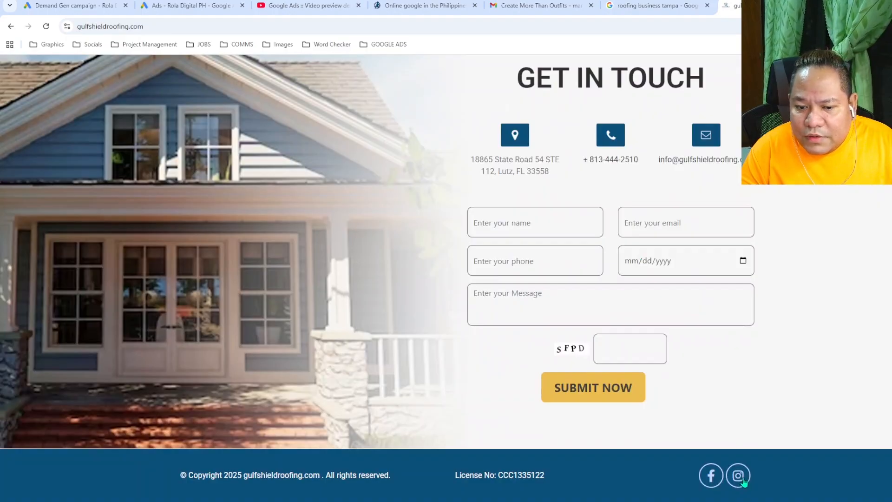
pyautogui.scroll(10, 713, 172)
pyautogui.scroll(8, 714, 172)
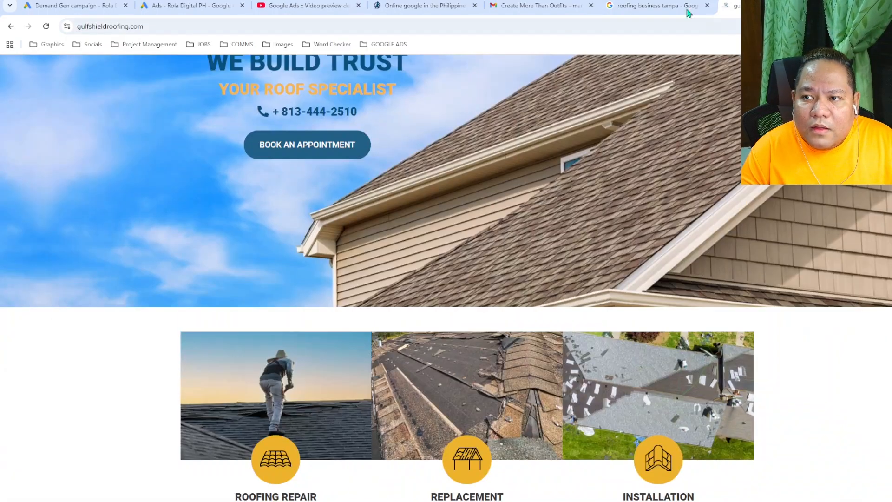
# Step: Return to the Google results, review the listed businesses and refine the search to "roofing business tampa with youtube"
pyautogui.click(692, 6)
pyautogui.scroll(-4, 338, 323)
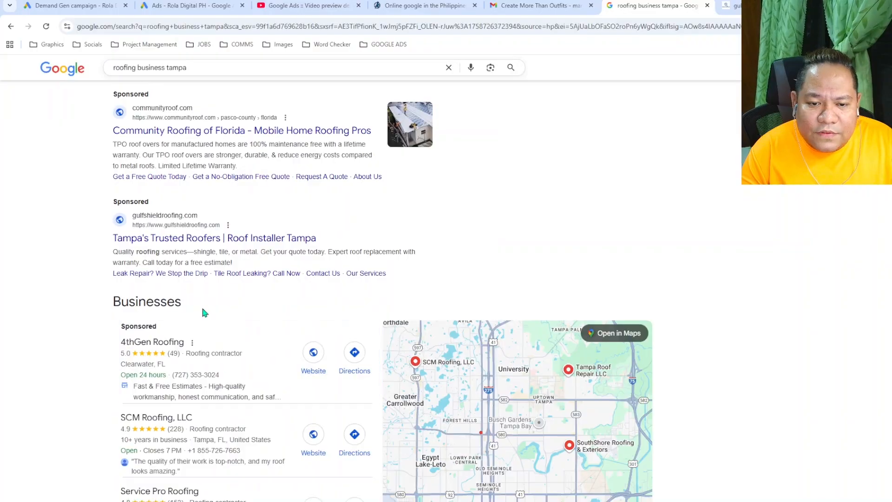
pyautogui.scroll(-6, 202, 307)
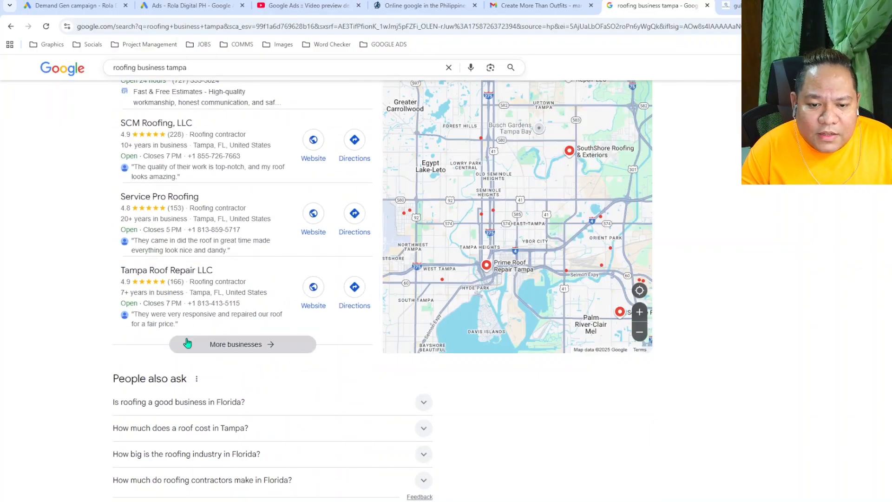
pyautogui.scroll(8, 208, 333)
pyautogui.scroll(-4, 229, 333)
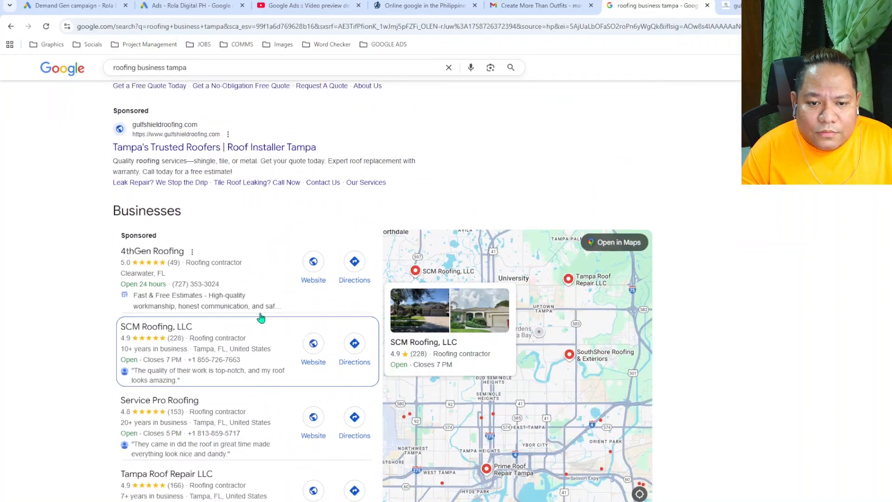
pyautogui.scroll(8, 259, 314)
pyautogui.click(239, 73)
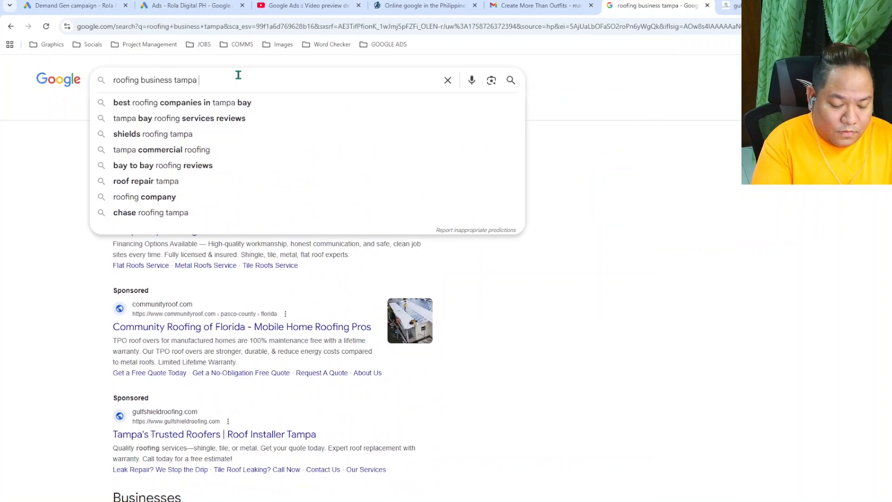
pyautogui.write('with youtu')
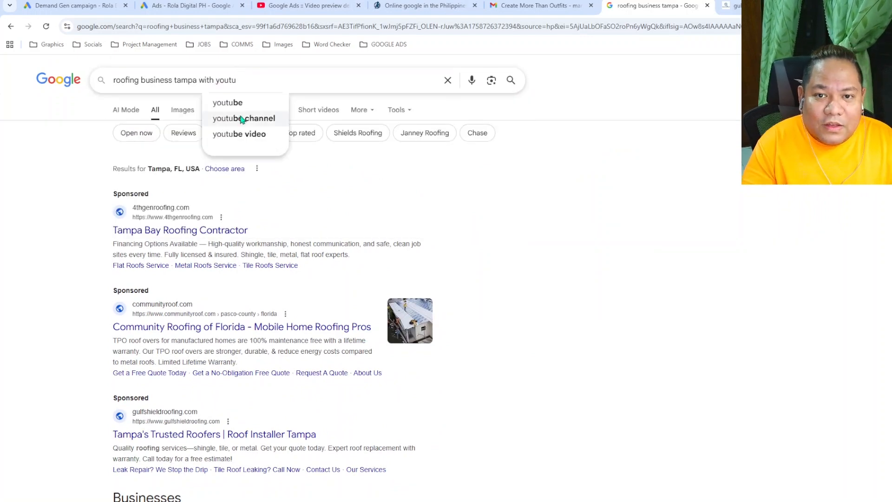
pyautogui.click(230, 103)
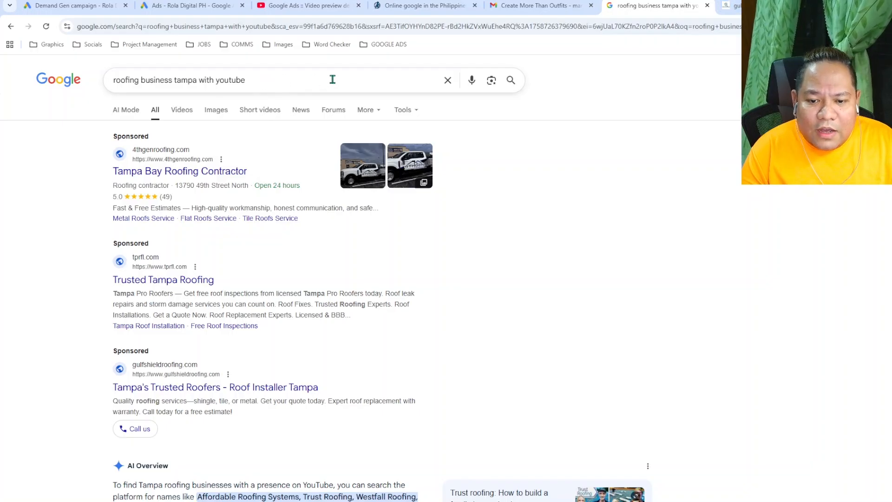
# Step: Check the refined results, load 4thgenroofing.com in the Gulf Shield tab and look through its homepage to the footer
pyautogui.scroll(-2, 607, 168)
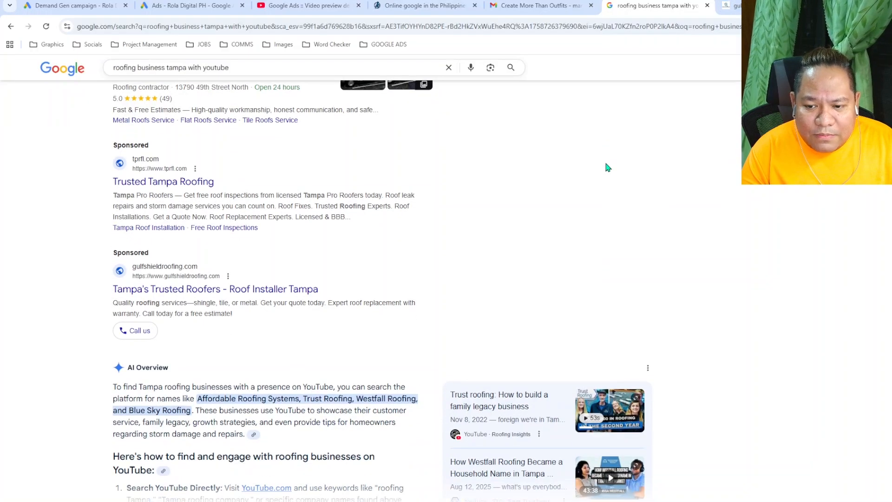
pyautogui.scroll(2, 607, 167)
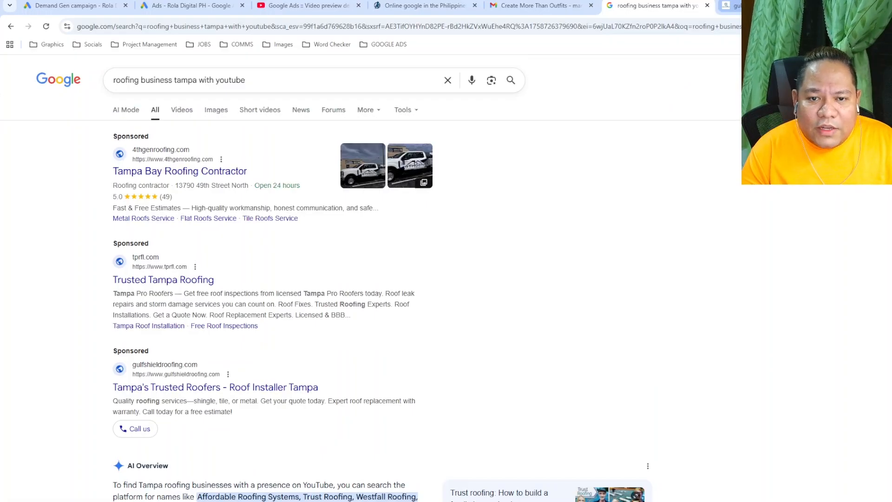
pyautogui.hotkey('ctrl', 'Tab')
pyautogui.click(340, 26)
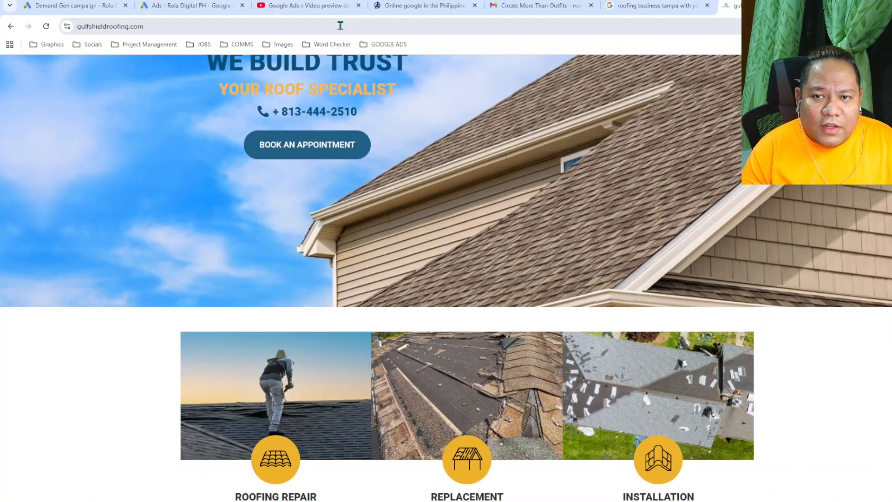
pyautogui.write('4thgen')
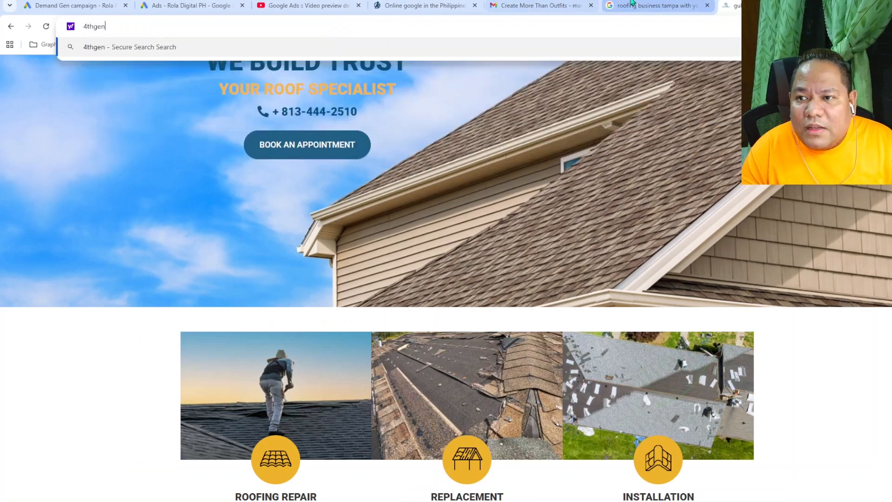
pyautogui.click(655, 6)
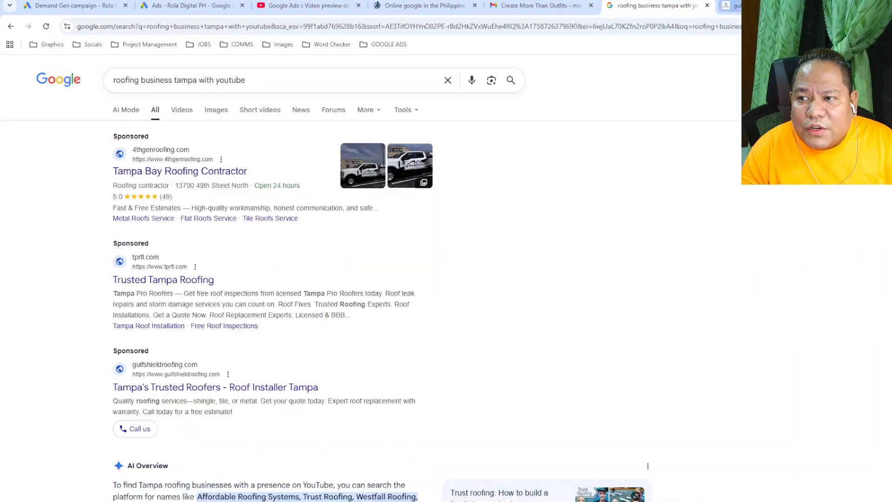
pyautogui.hotkey('ctrl', 'Tab')
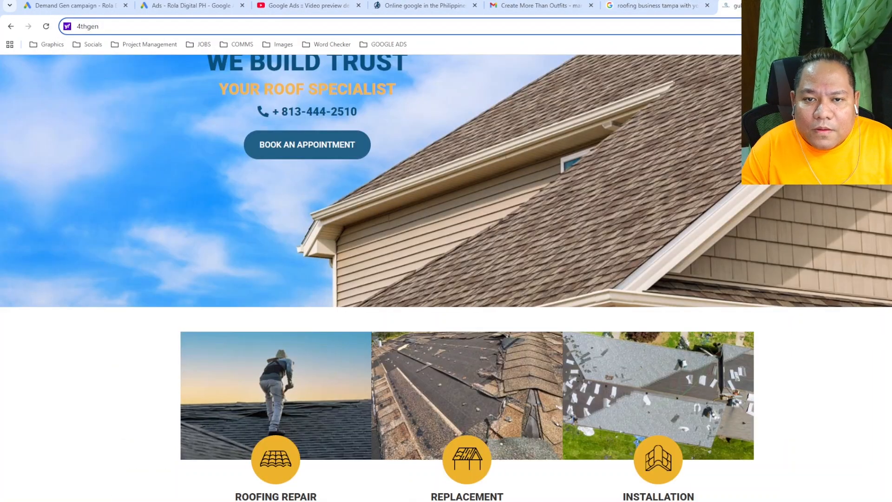
pyautogui.write('roofi')
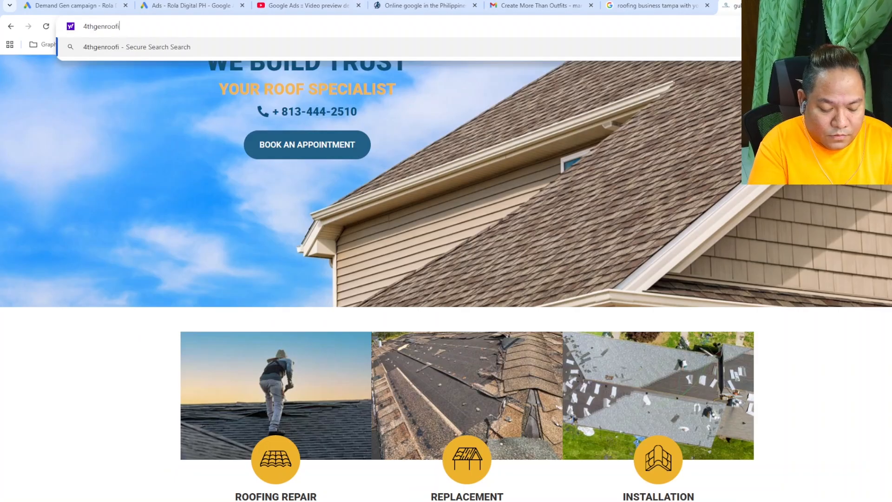
pyautogui.write('ng.com')
pyautogui.press('Return')
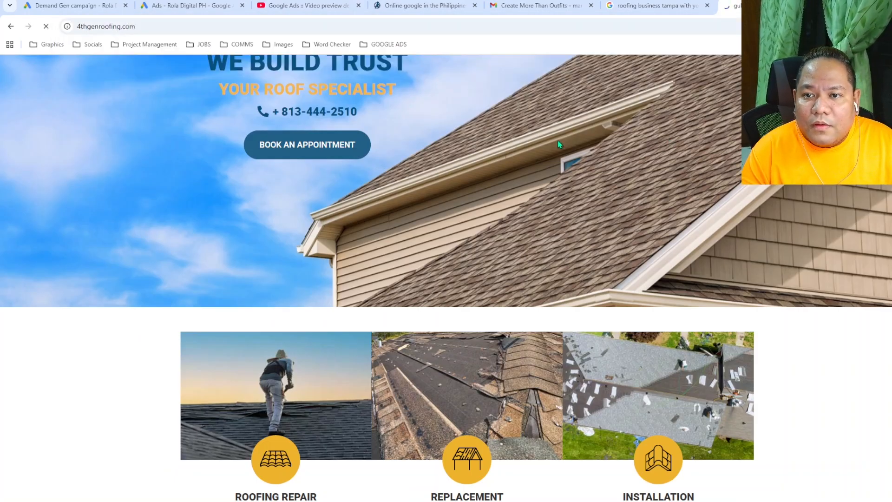
pyautogui.scroll(-15, 514, 271)
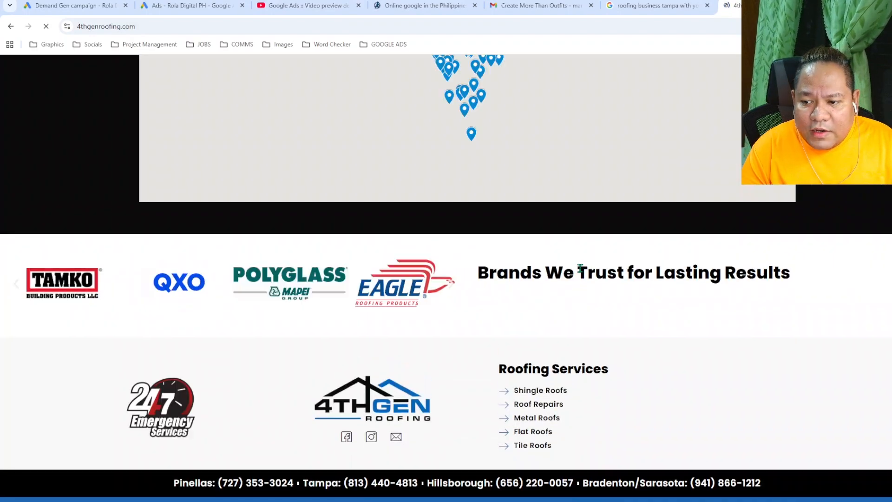
# Step: Finish checking the 4th Gen Roofing footer and look through the videos on the Handyman Roofing YouTube channel
pyautogui.scroll(-1, 579, 270)
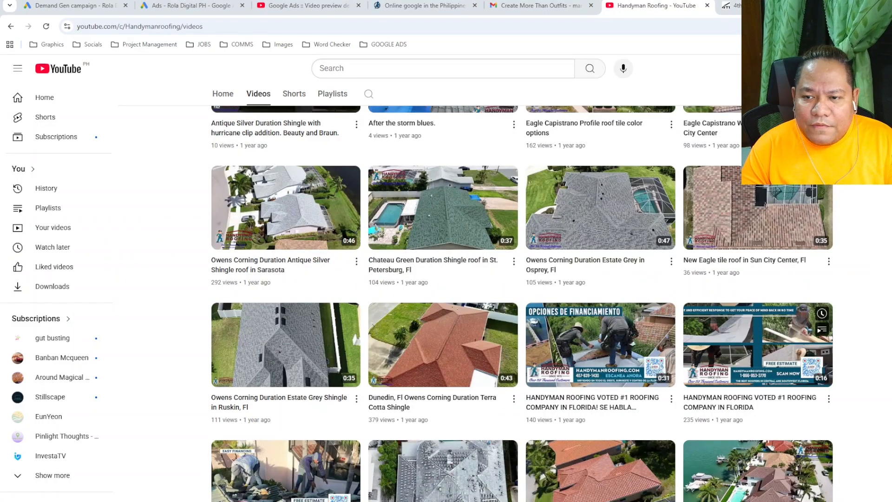
pyautogui.scroll(15, 286, 209)
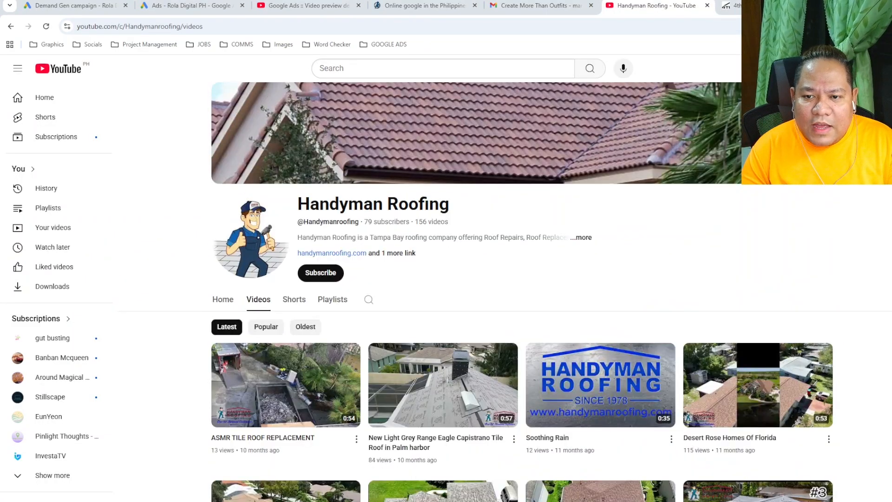
pyautogui.scroll(-15, 757, 233)
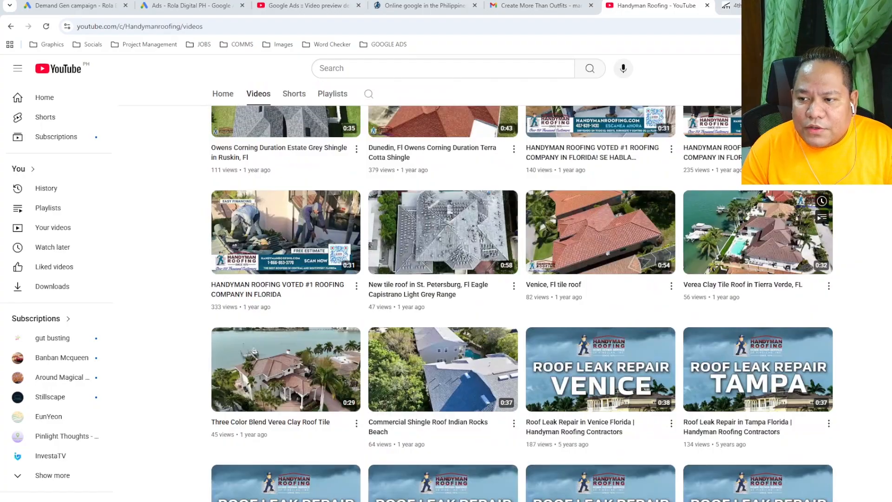
pyautogui.scroll(15, 758, 232)
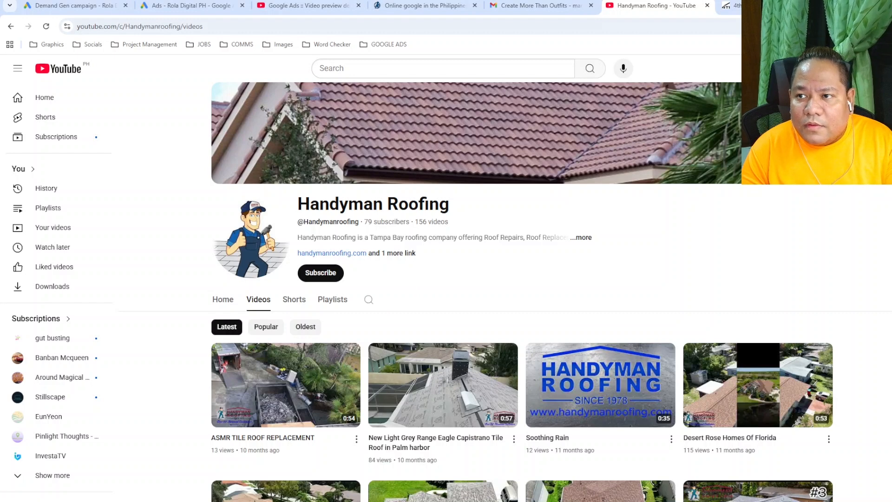
# Step: Load handymanroofing.com in the tab holding the 4th Gen Roofing site and select its web address for copying
pyautogui.click(755, 6)
pyautogui.click(668, 27)
pyautogui.hotkey('ctrl', 'v')
pyautogui.press('Return')
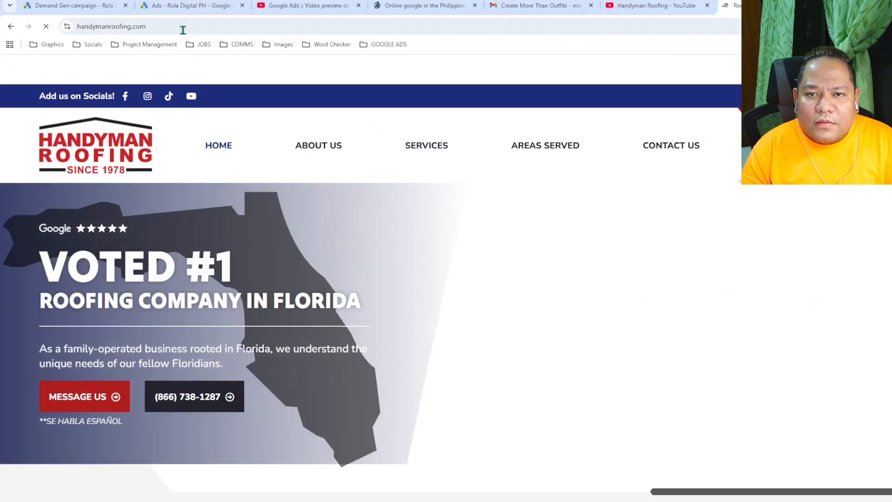
pyautogui.click(184, 26)
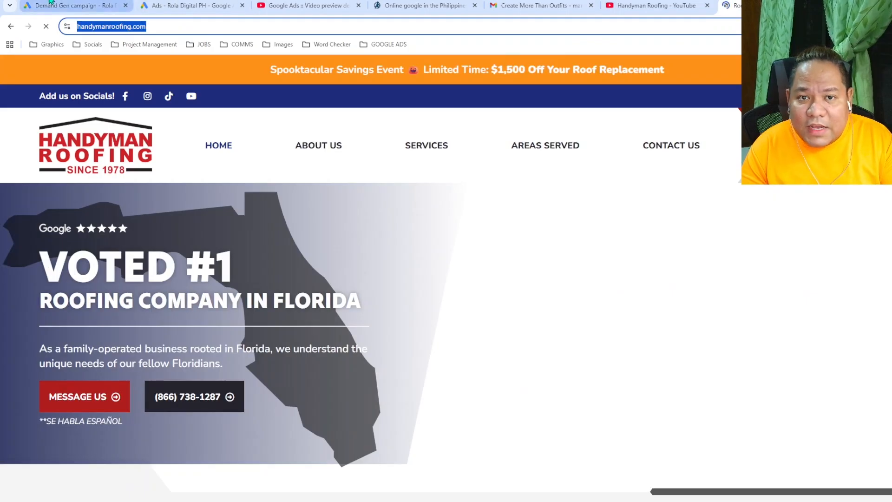
# Step: Close the extra Google Ads tab and set the Roofing Installation ad's final URL to handymanroofing.com/ in the Demand Gen campaign
pyautogui.click(218, 6)
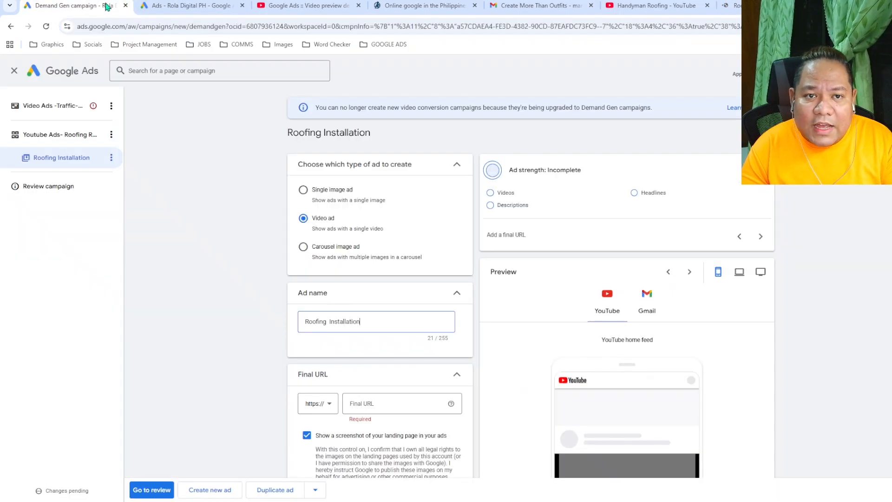
pyautogui.click(241, 6)
pyautogui.click(372, 322)
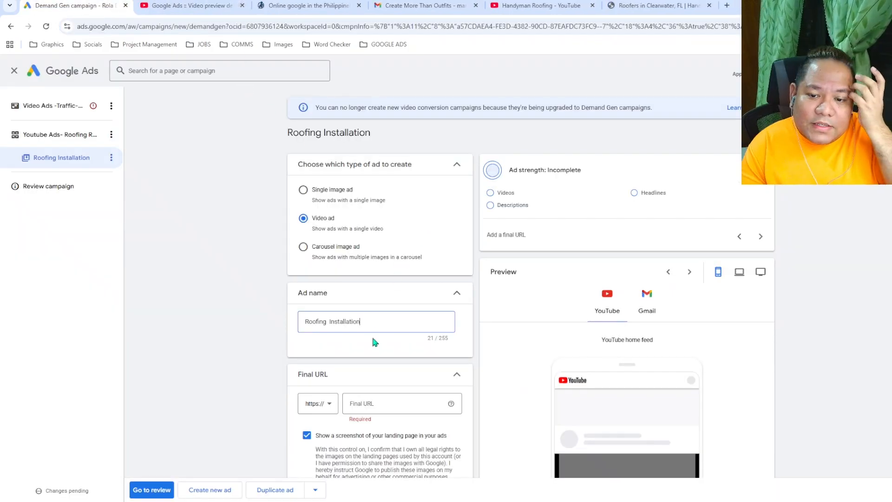
pyautogui.scroll(-4, 375, 343)
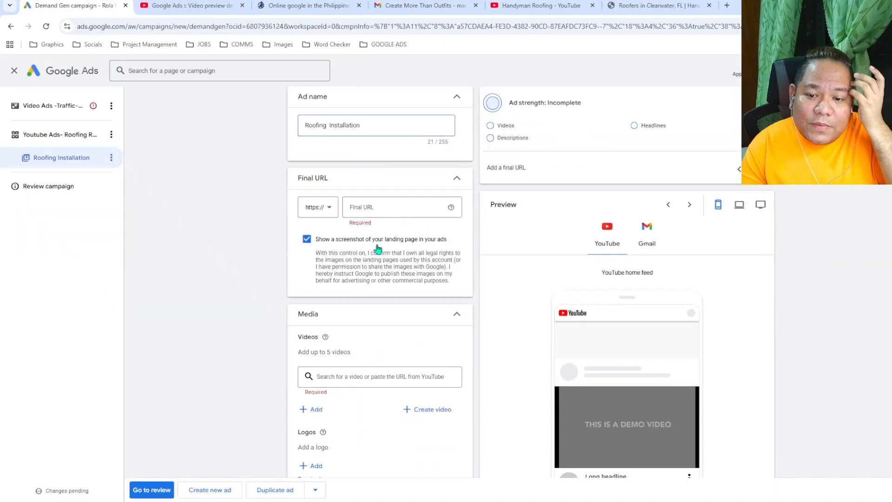
pyautogui.click(371, 207)
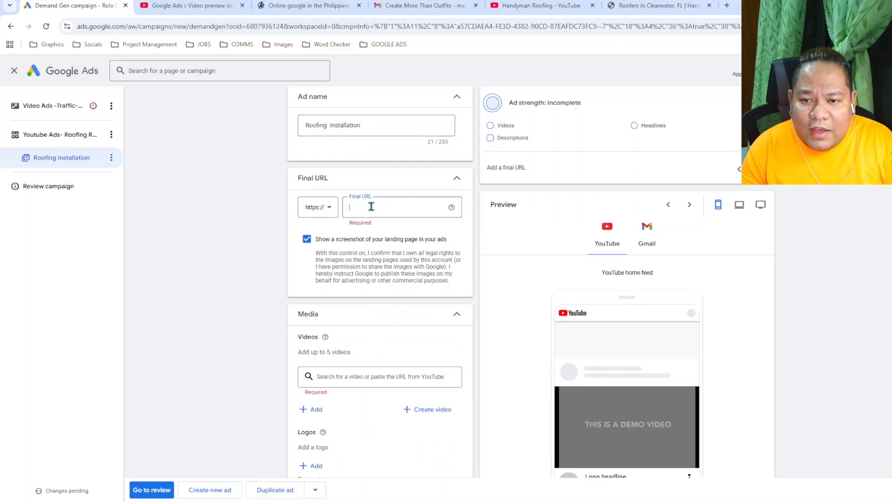
pyautogui.write('handymanroofing.com/')
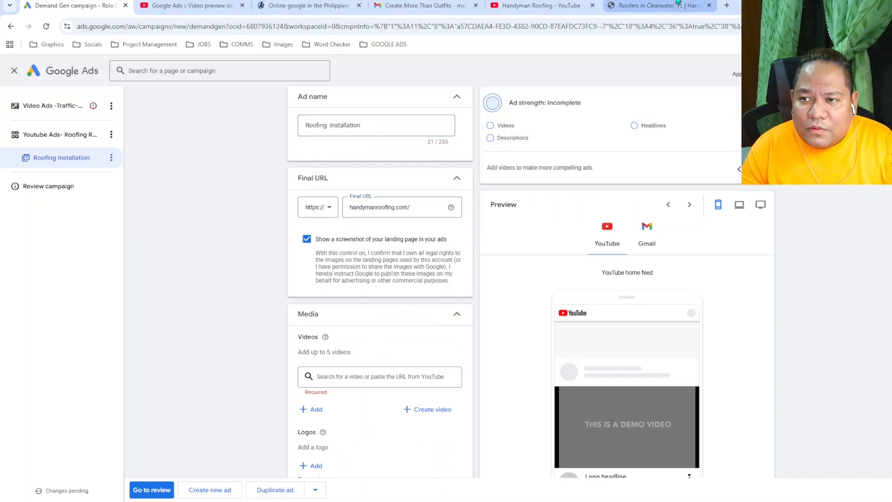
# Step: Return to the Handyman Roofing website and open its Roof Repair service page
pyautogui.click(678, 3)
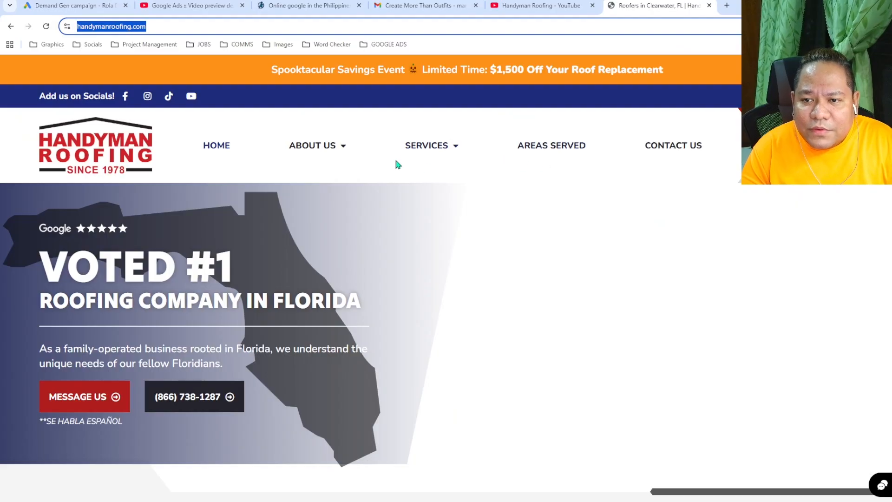
pyautogui.moveTo(450, 152)
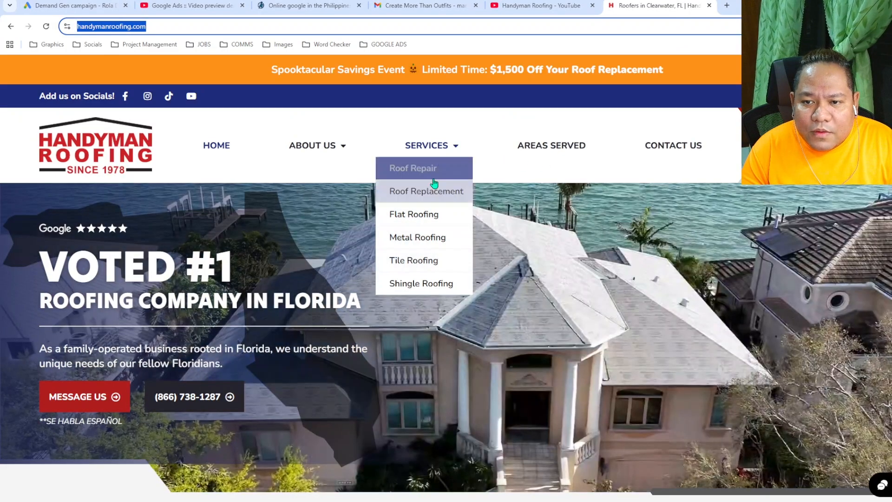
pyautogui.click(438, 176)
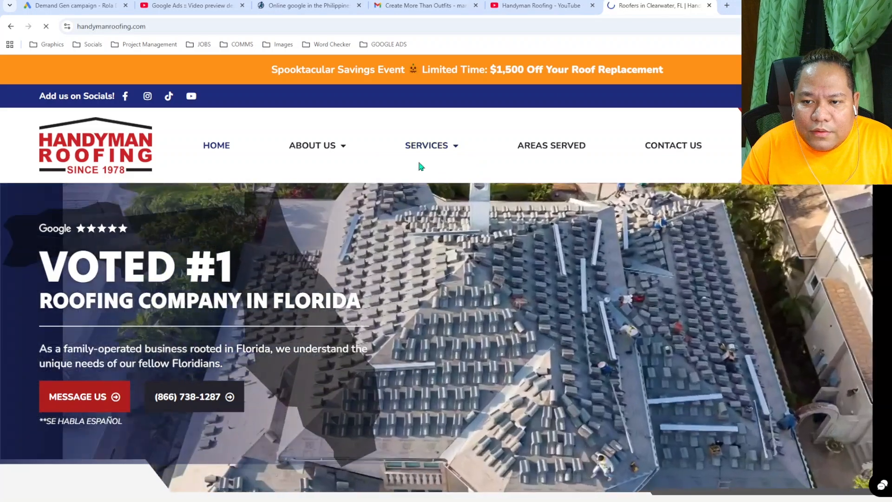
pyautogui.moveTo(318, 157)
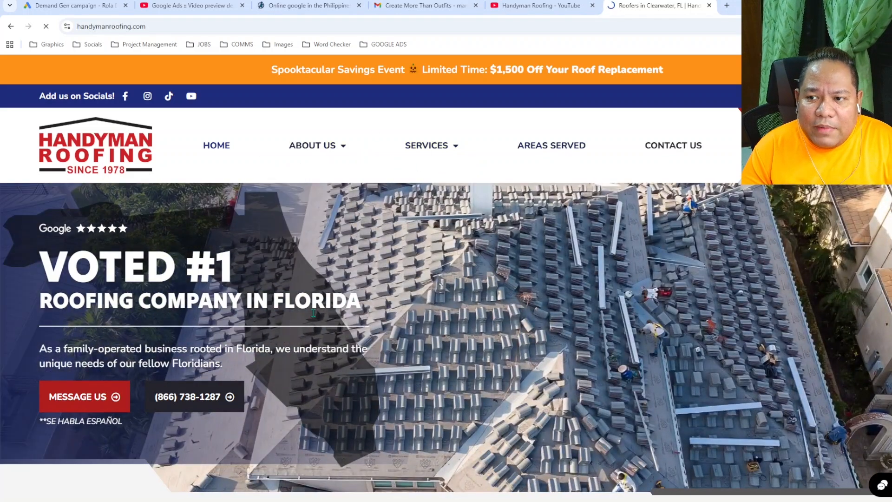
pyautogui.scroll(-4, 474, 292)
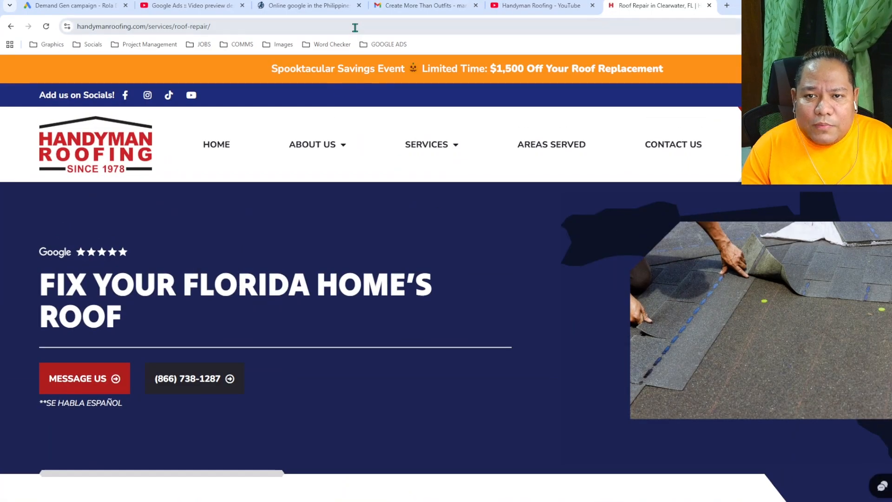
# Step: Copy the roof repair page's address and set the ad's final URL to handymanroofing.com/services/roof-repair/
pyautogui.click(317, 20)
pyautogui.hotkey('ctrl', 'c')
pyautogui.click(74, 5)
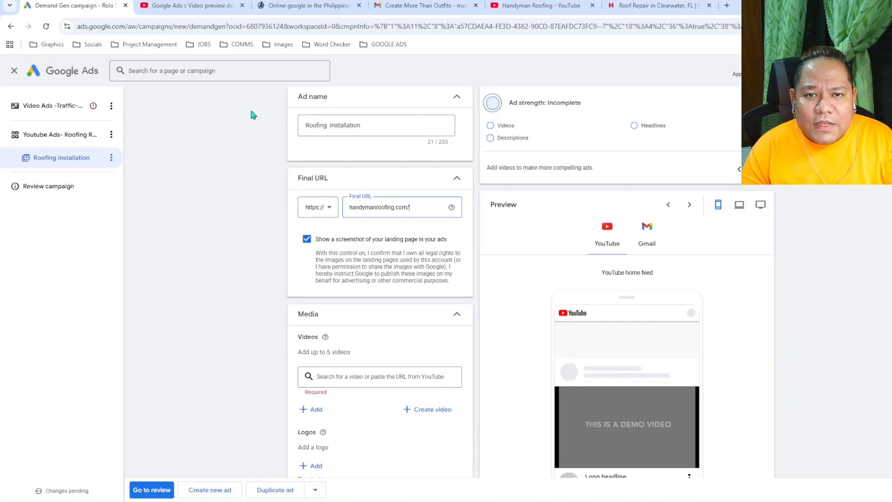
pyautogui.tripleClick(398, 207)
pyautogui.hotkey('ctrl', 'v')
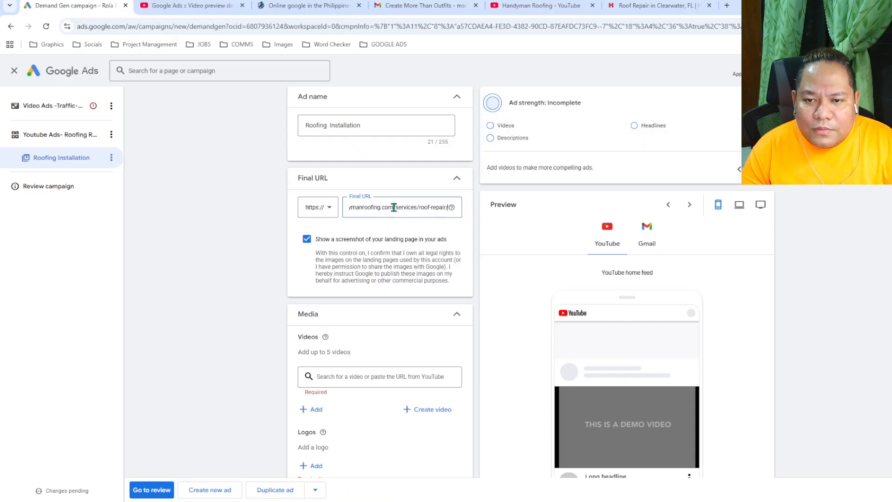
pyautogui.moveTo(394, 207); pyautogui.dragTo(335, 209)
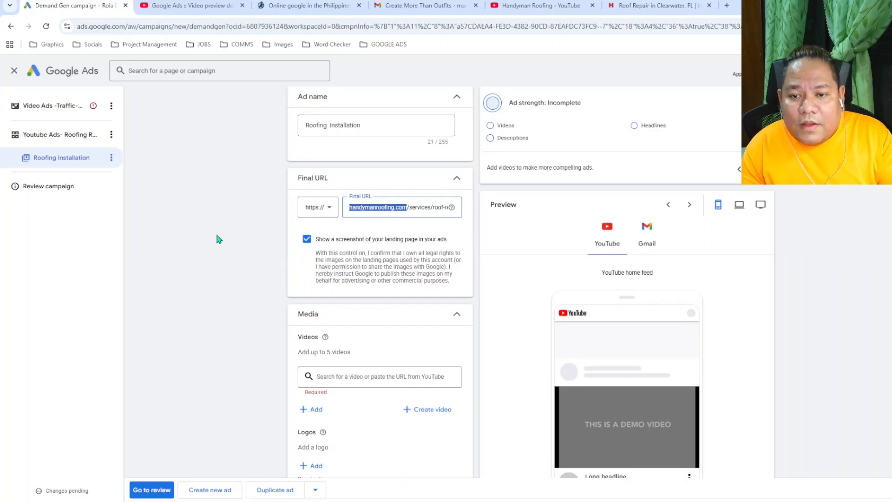
pyautogui.click(228, 239)
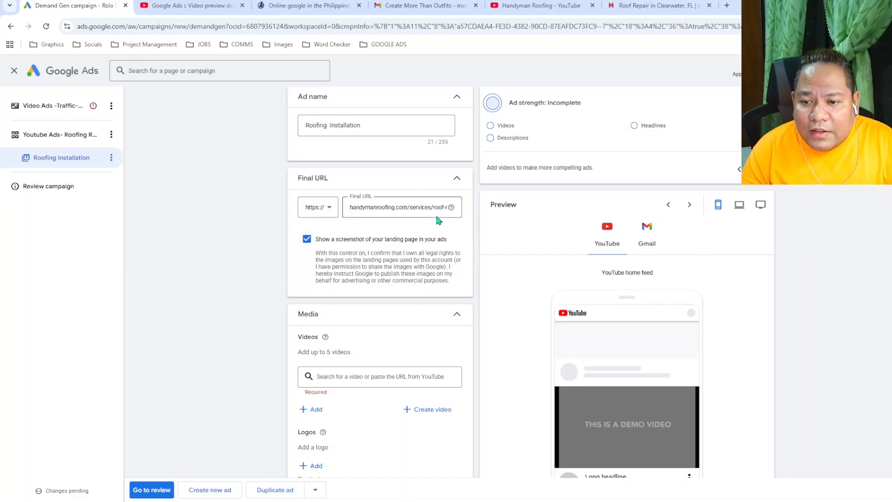
# Step: Compare the ad's YouTube home feed preview on desktop, TV and mobile
pyautogui.scroll(-3, 437, 220)
pyautogui.scroll(4, 669, 367)
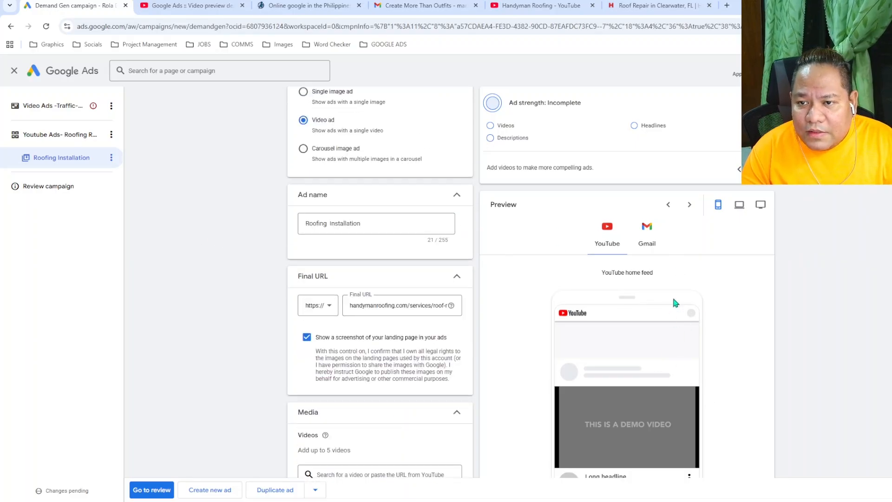
pyautogui.scroll(-3, 714, 322)
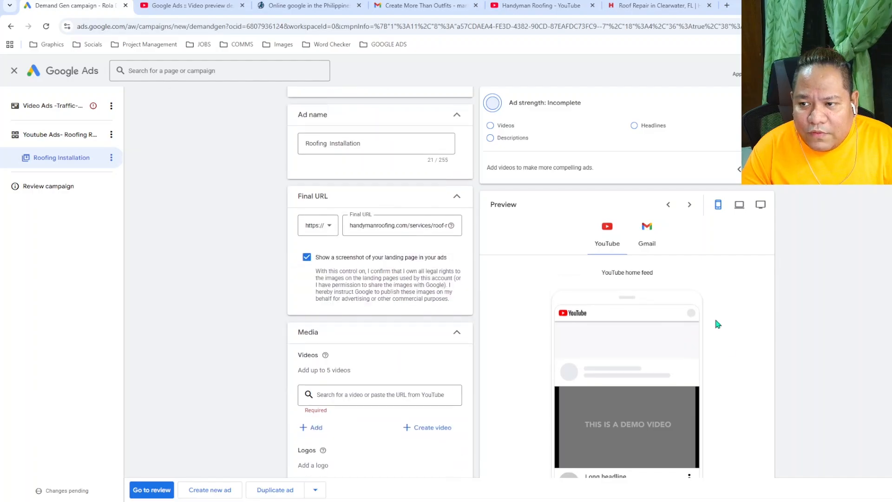
pyautogui.scroll(3, 790, 295)
pyautogui.click(739, 205)
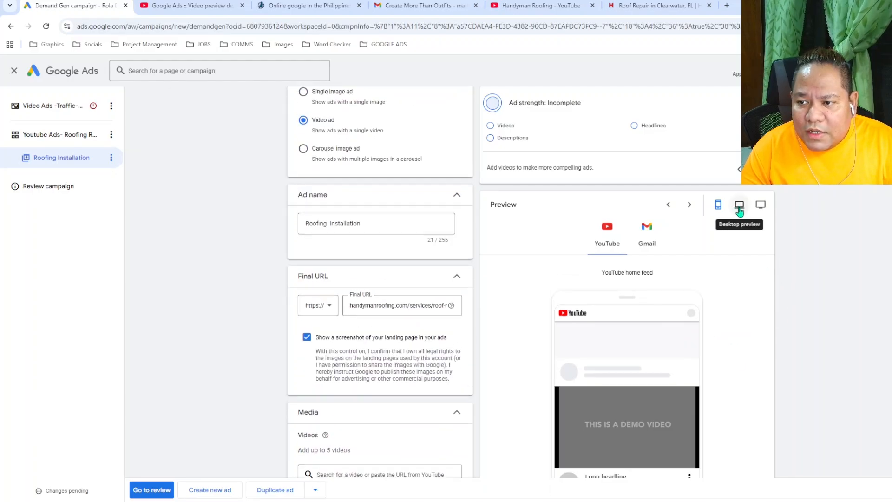
pyautogui.scroll(-2, 795, 258)
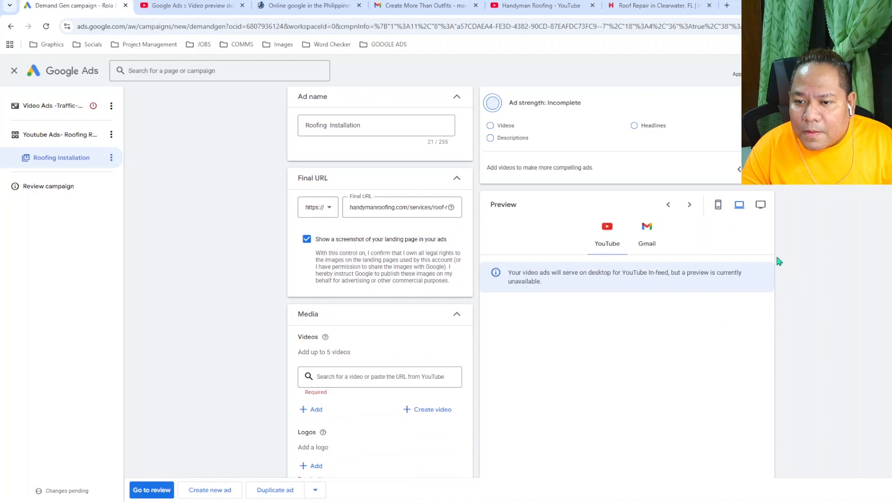
pyautogui.click(761, 209)
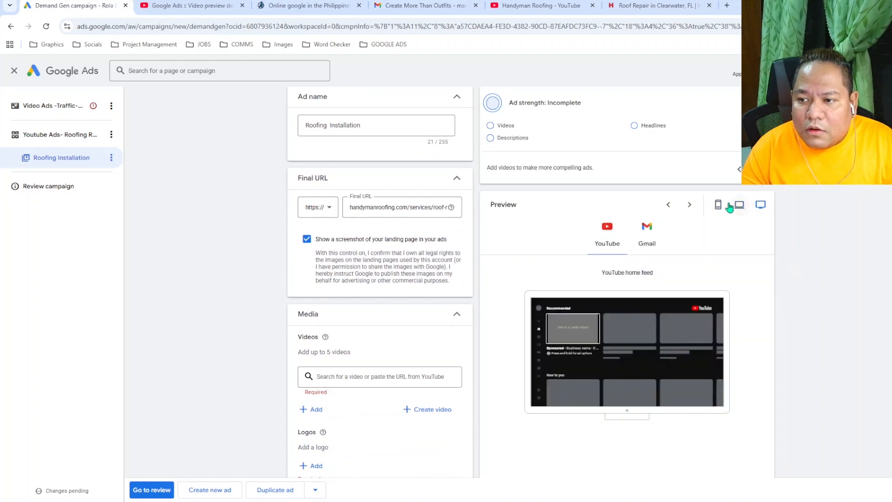
pyautogui.click(720, 206)
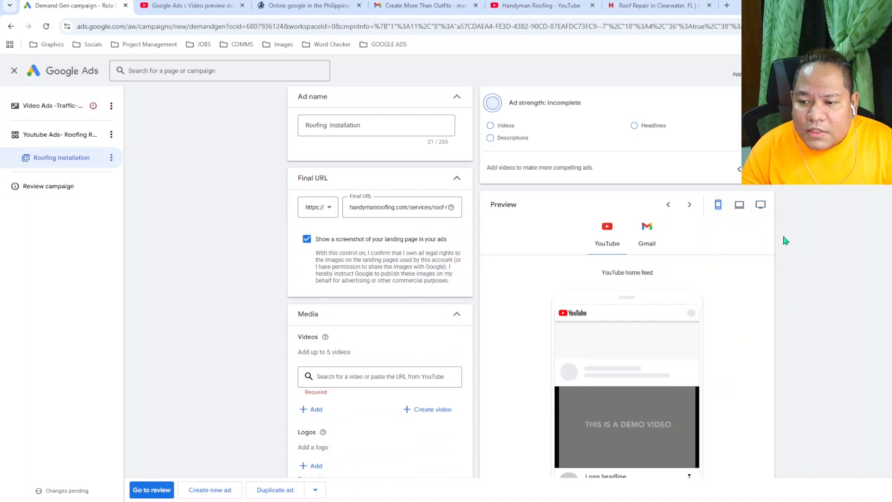
# Step: Open the 16-second video "HANDYMAN ROOFING VOTED #1 ROOFING COMPANY IN FLORIDA" from the Handyman Roofing YouTube channel
pyautogui.scroll(-2, 309, 268)
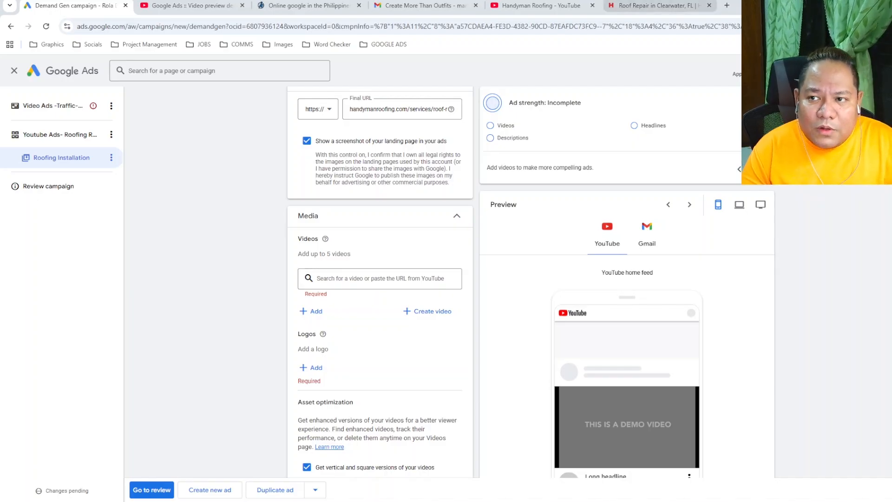
pyautogui.click(660, 4)
pyautogui.click(548, 9)
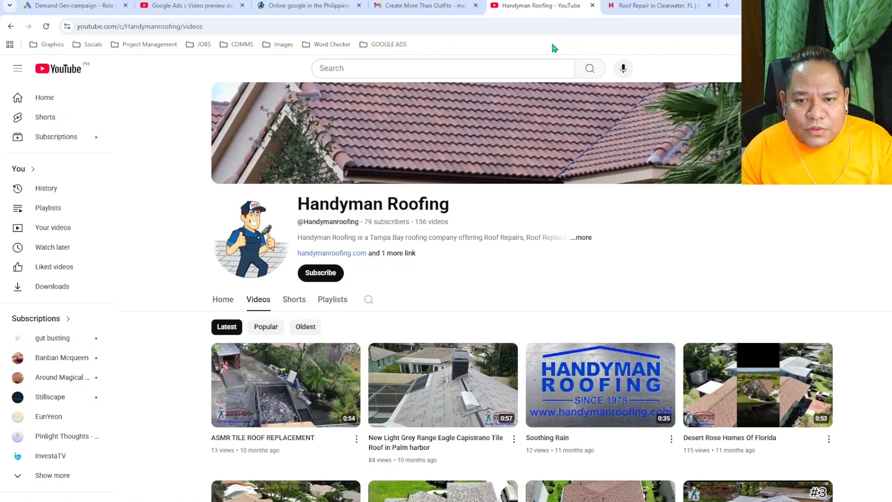
pyautogui.scroll(-2, 569, 262)
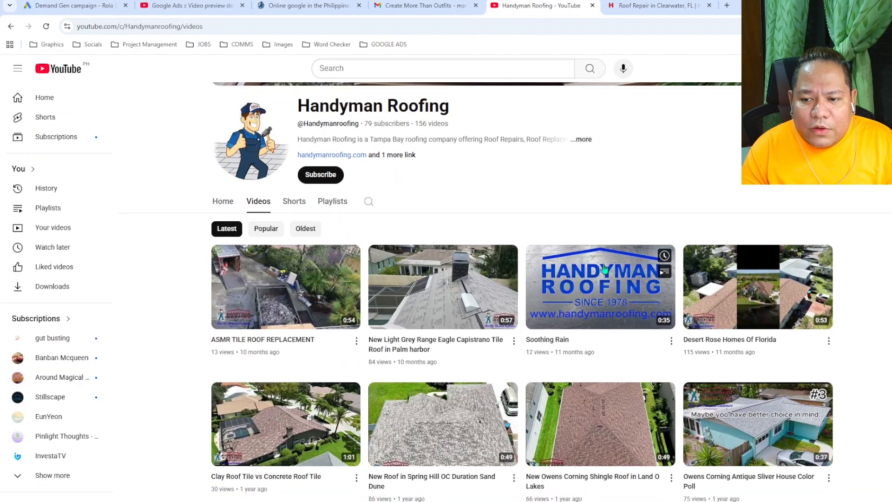
pyautogui.scroll(-5, 614, 278)
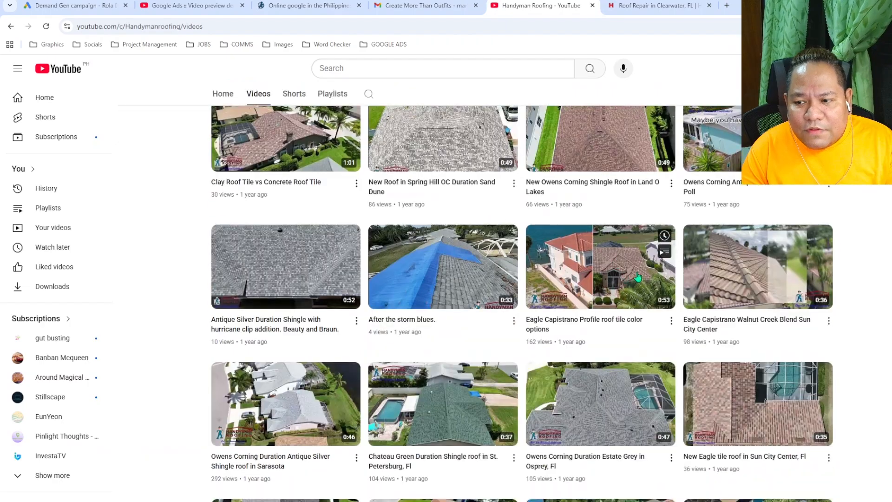
pyautogui.scroll(-1, 883, 293)
pyautogui.scroll(-5, 890, 298)
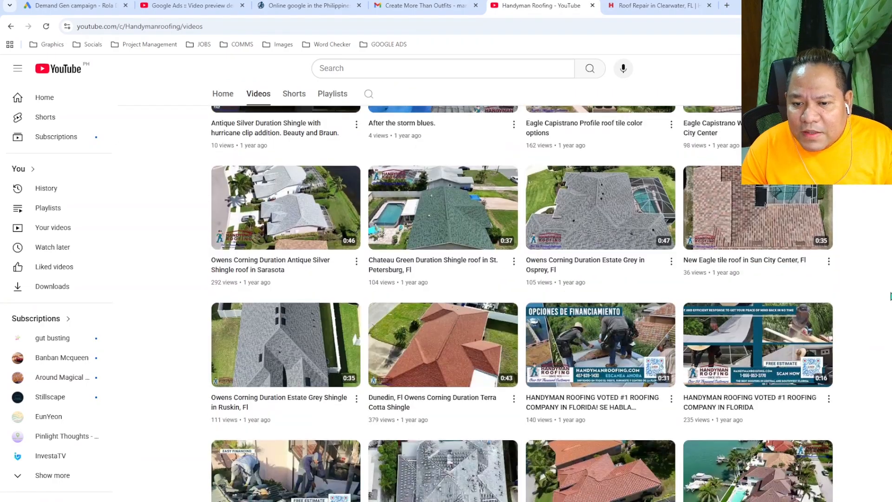
pyautogui.scroll(-1, 881, 303)
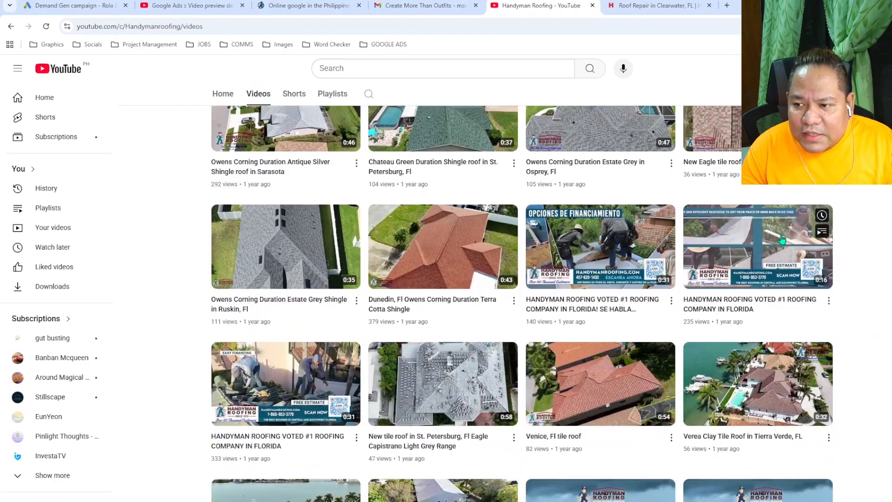
pyautogui.click(774, 249)
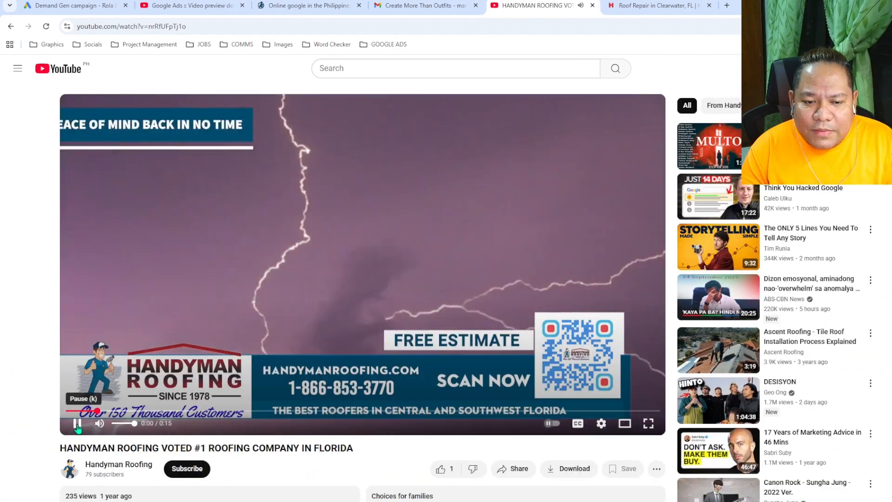
# Step: Pause the video, copy its URL and add it to the ad's videos in Google Ads
pyautogui.click(241, 205)
pyautogui.rightClick(244, 203)
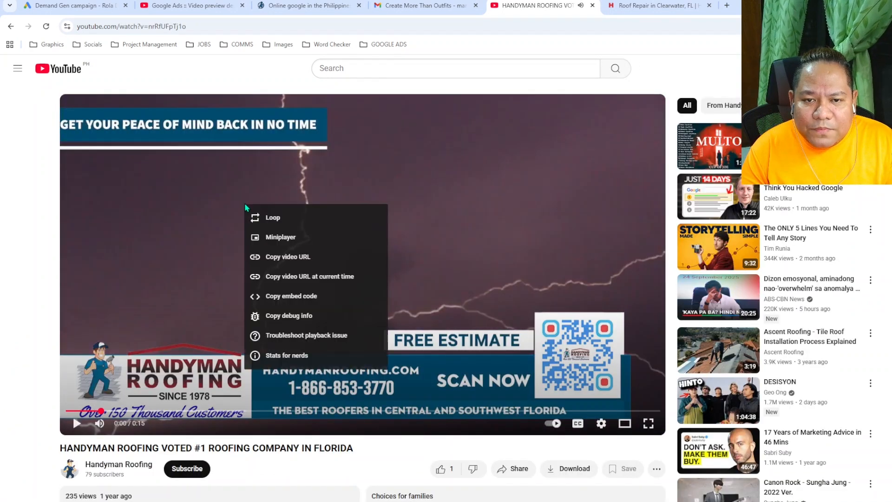
pyautogui.click(297, 259)
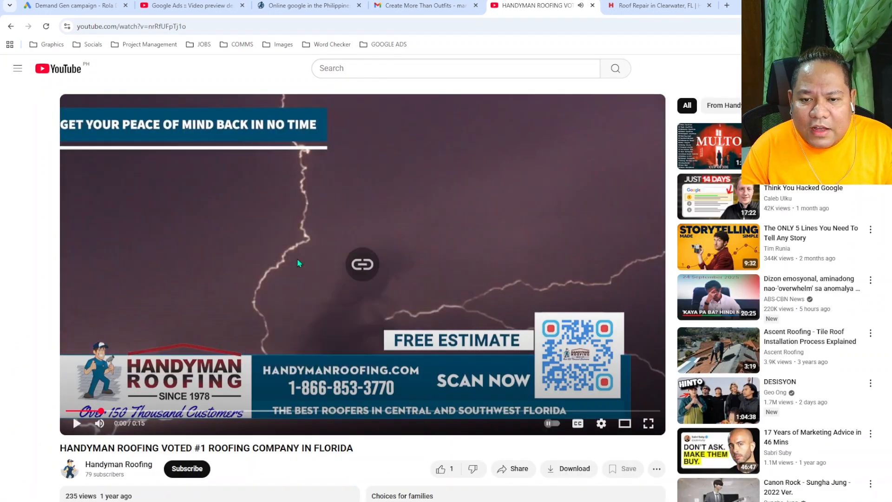
pyautogui.click(72, 6)
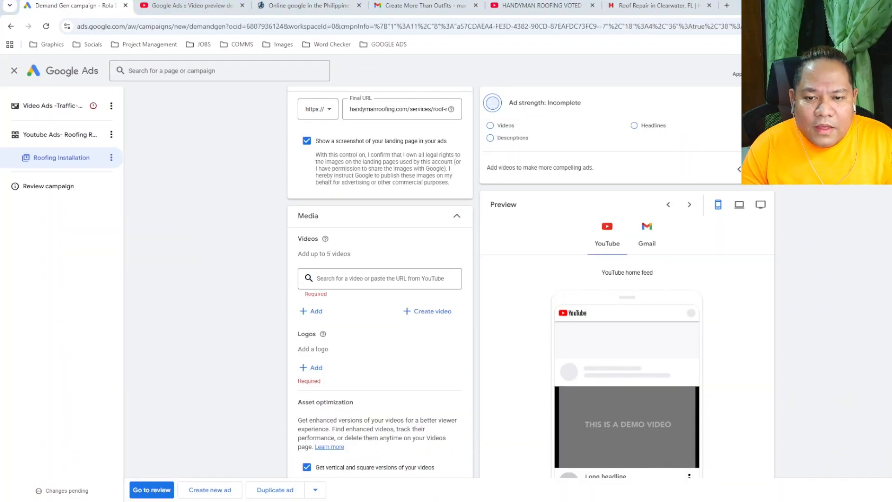
pyautogui.click(325, 279)
pyautogui.hotkey('ctrl', 'v')
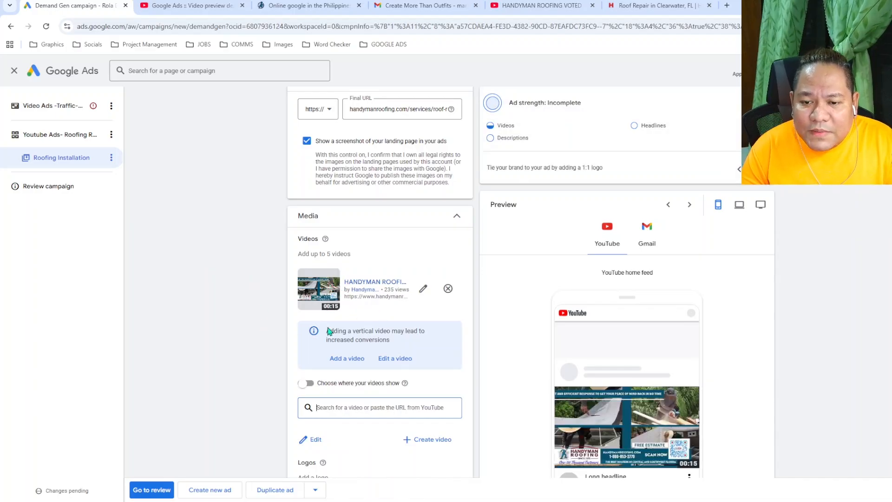
# Step: Check the video's YouTube page and examine the ad's video, logo and asset optimization settings alongside the mobile preview
pyautogui.click(539, 5)
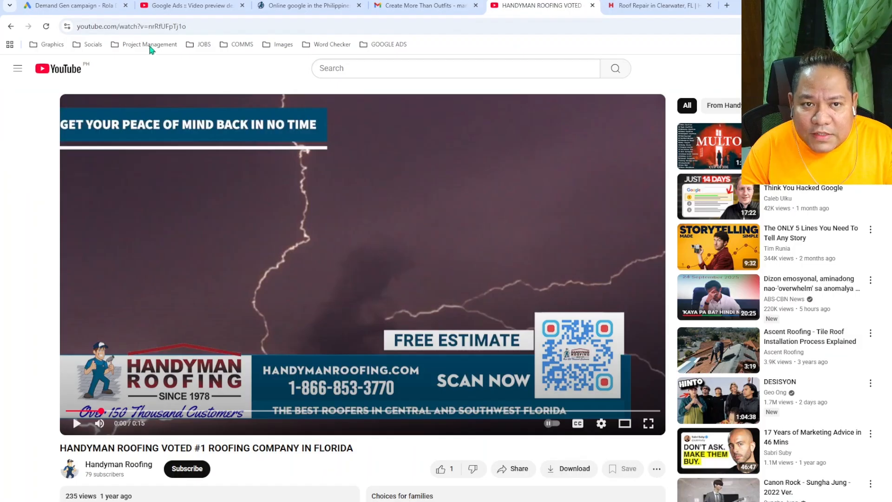
pyautogui.click(70, 5)
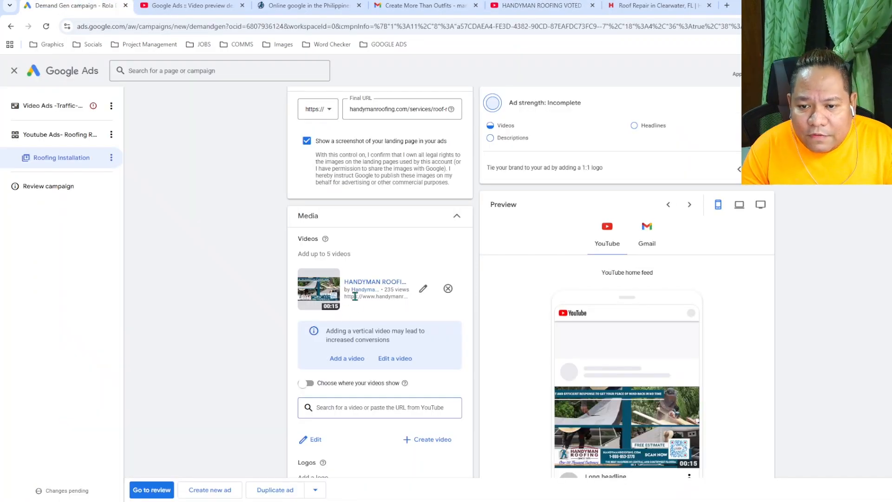
pyautogui.scroll(-2, 339, 293)
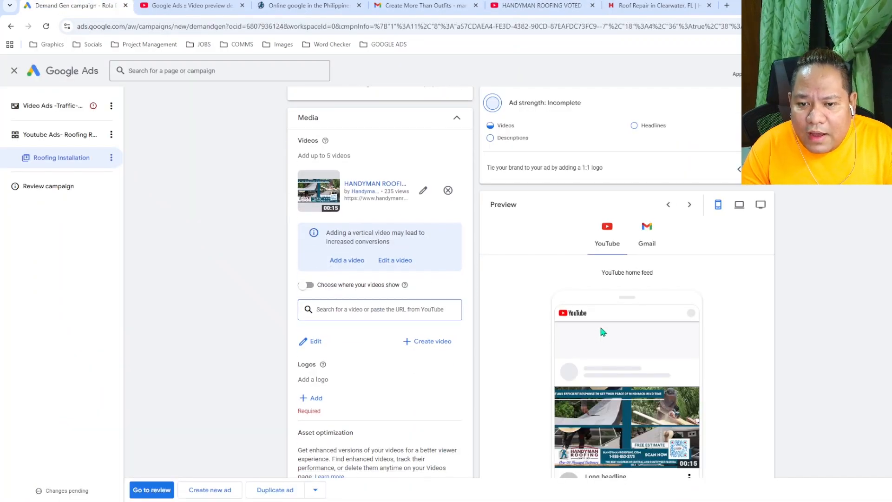
pyautogui.scroll(-4, 623, 344)
pyautogui.scroll(6, 687, 335)
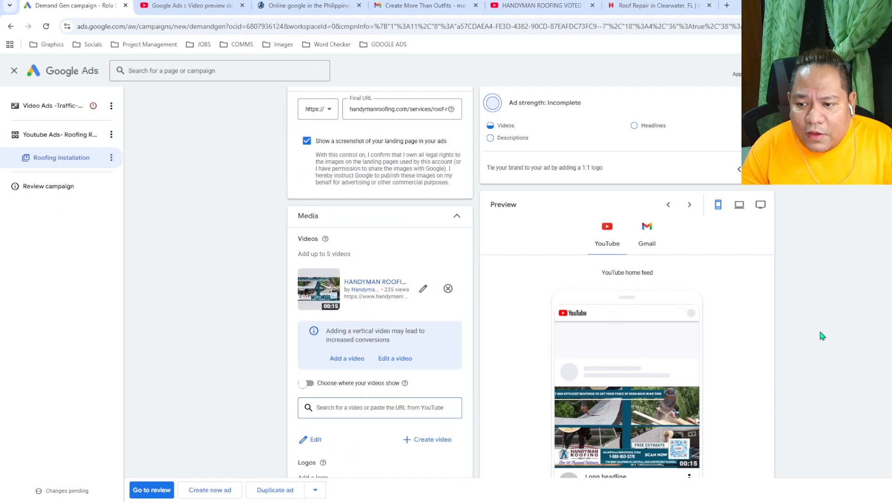
pyautogui.scroll(-1, 852, 303)
pyautogui.scroll(1, 848, 299)
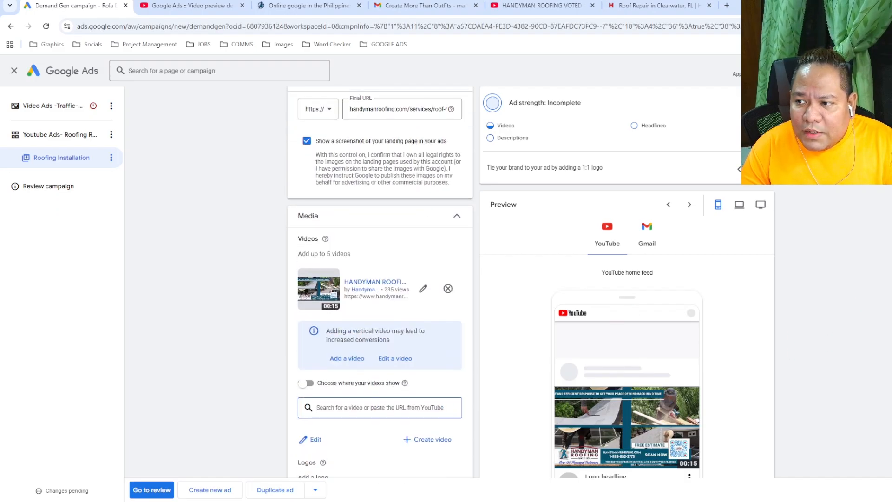
pyautogui.scroll(-1, 641, 308)
pyautogui.scroll(1, 640, 308)
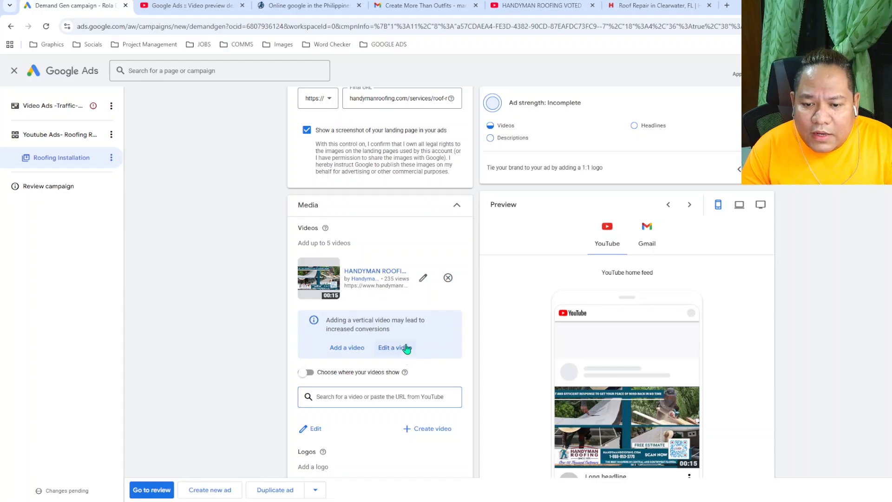
pyautogui.scroll(-2, 232, 297)
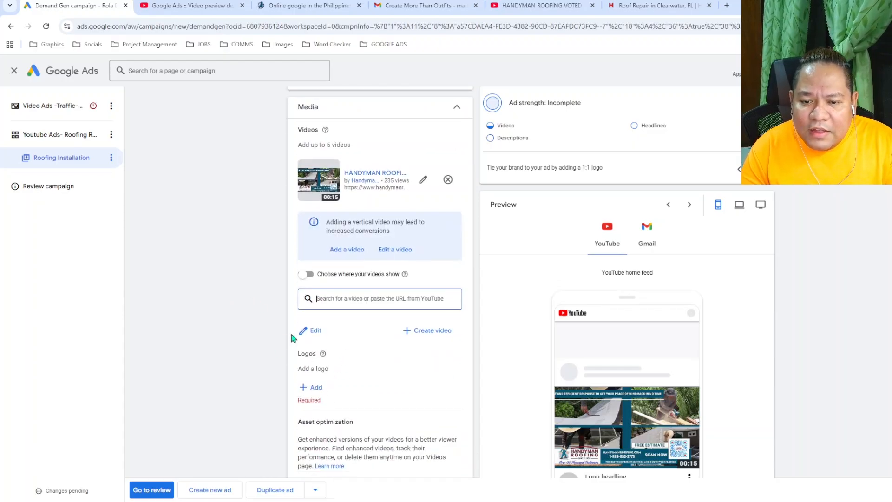
pyautogui.scroll(-2, 293, 338)
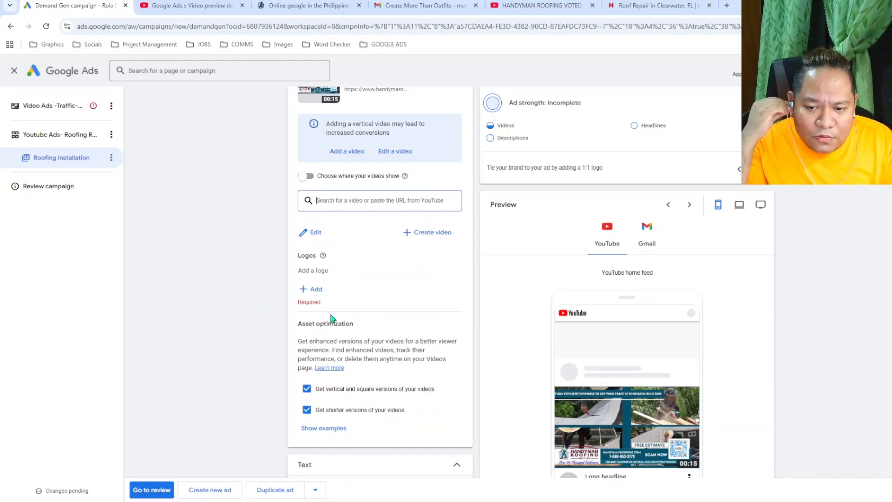
pyautogui.scroll(4, 643, 303)
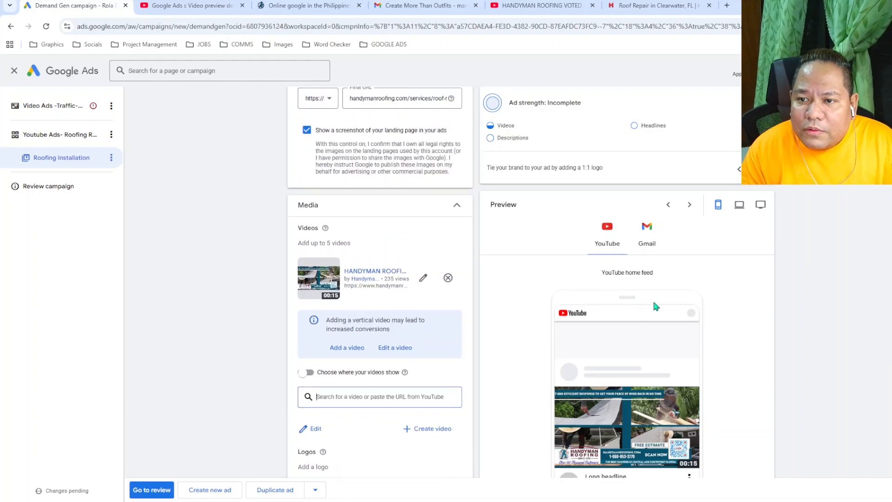
# Step: Enter "Roofing Repair" as the first headline and add the suggested headline "Handyman Roofing Clearwater FL"
pyautogui.scroll(-4, 655, 304)
pyautogui.scroll(-2, 388, 349)
pyautogui.click(349, 429)
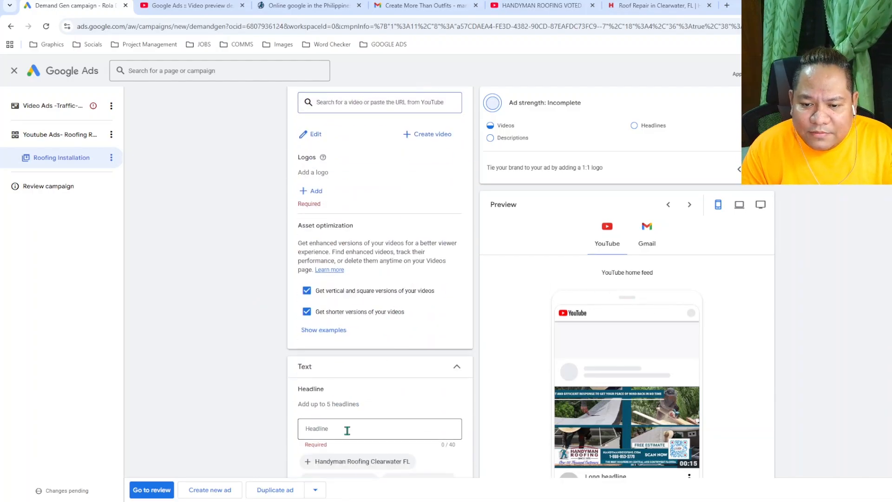
pyautogui.write('Roofing Repair')
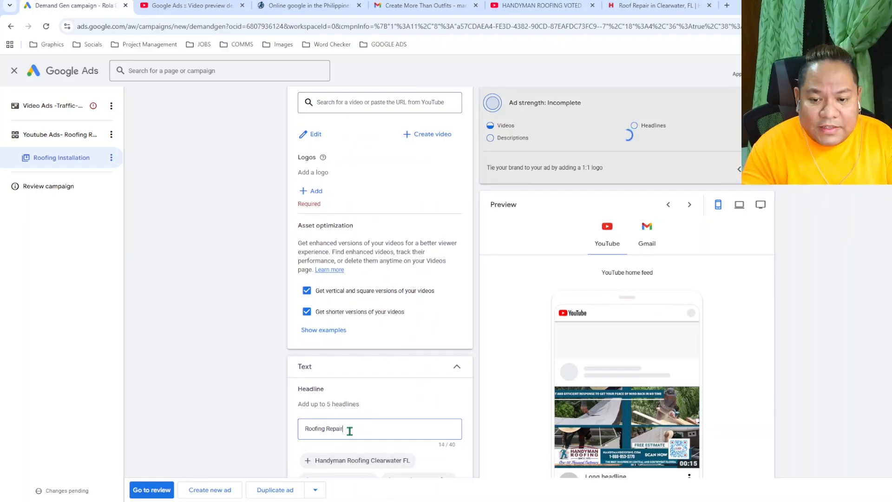
pyautogui.click(201, 310)
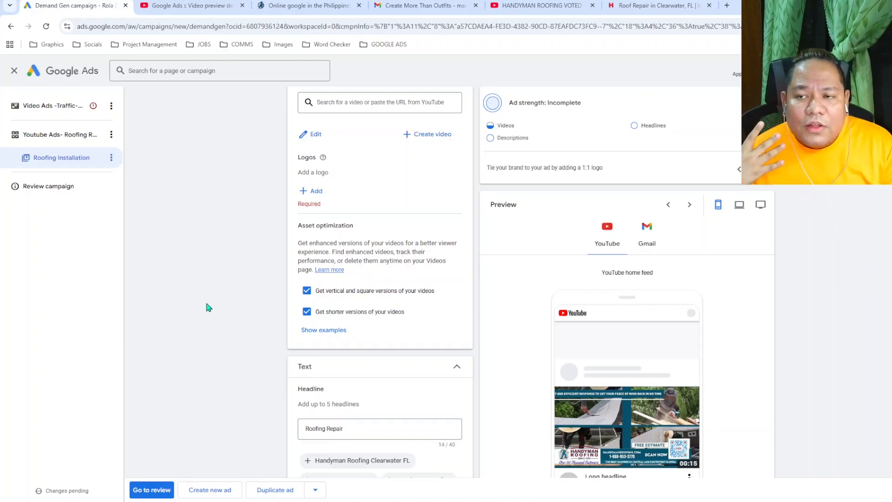
pyautogui.scroll(-4, 227, 305)
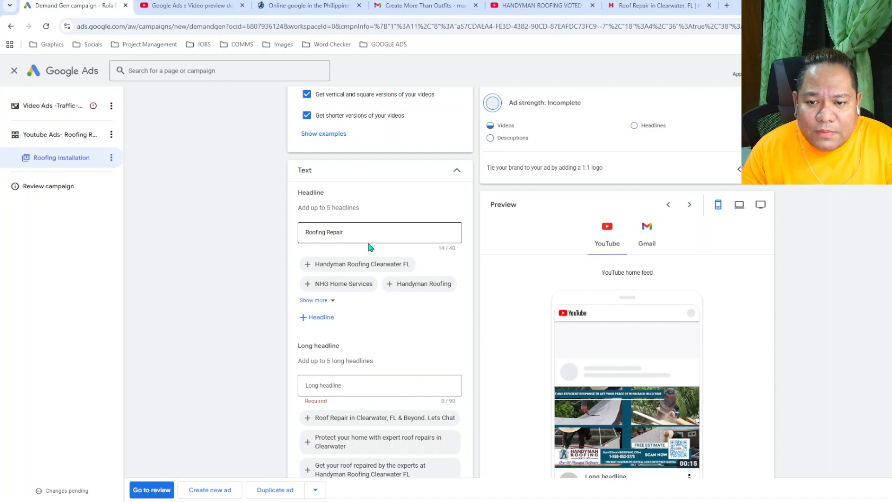
pyautogui.click(338, 267)
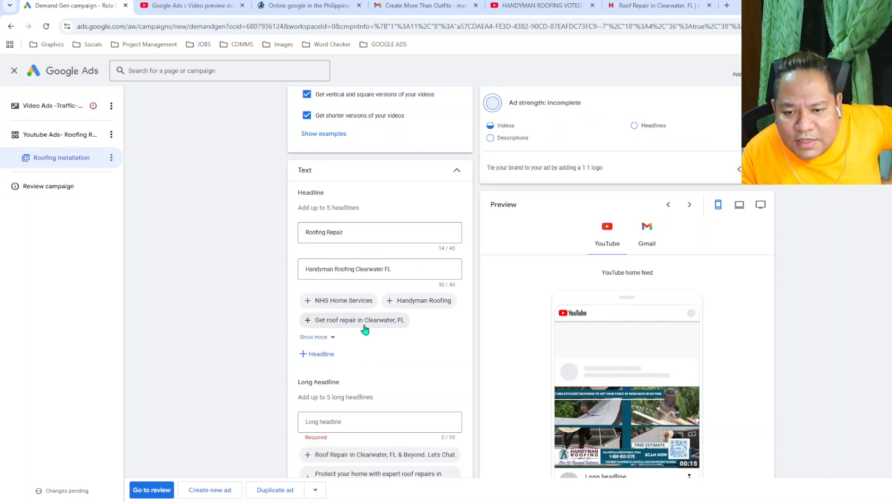
# Step: Add the suggested headlines "Get roof repair in Clearwater, FL", "Handyman Roofing" and "Professional Roof Repair" to the ad
pyautogui.click(369, 327)
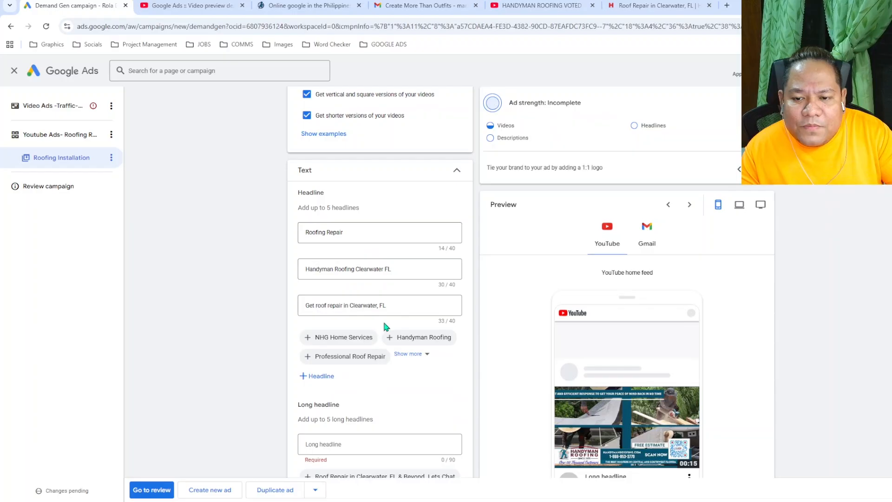
pyautogui.click(424, 340)
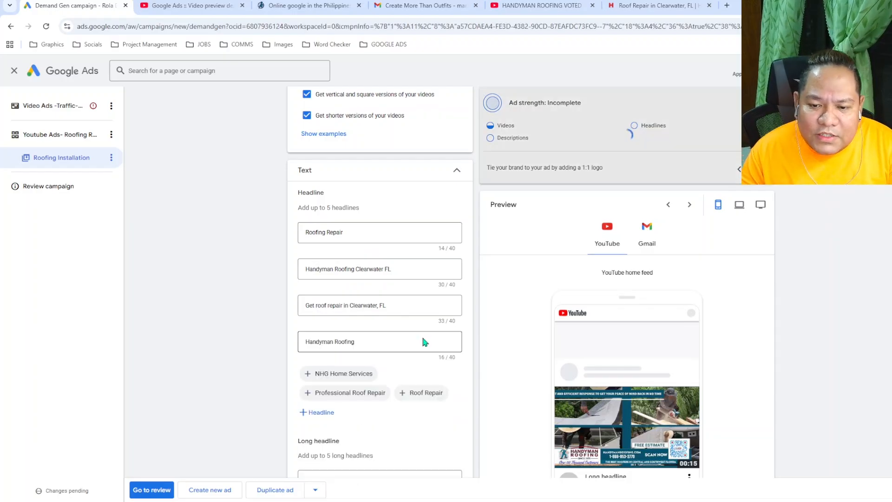
pyautogui.click(341, 393)
# Step: Add the five suggested long headlines, from "Roof Repair in Clearwater, FL & Beyond. Lets Chat" through "Get roof repair services in Clearwater, FL"
pyautogui.scroll(-2, 346, 409)
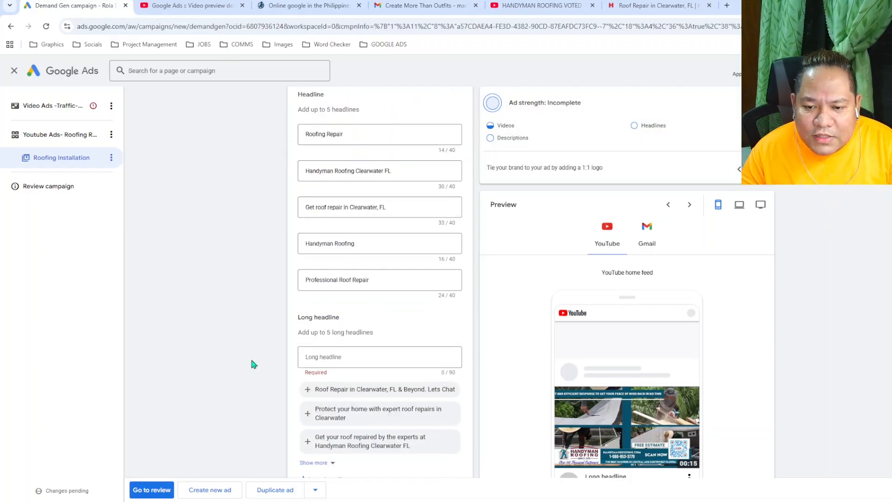
pyautogui.scroll(-2, 325, 344)
pyautogui.click(364, 293)
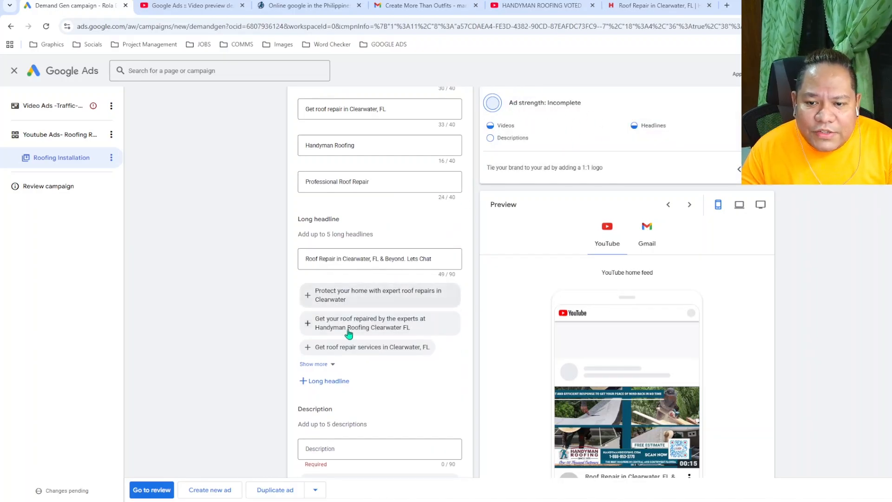
pyautogui.click(363, 294)
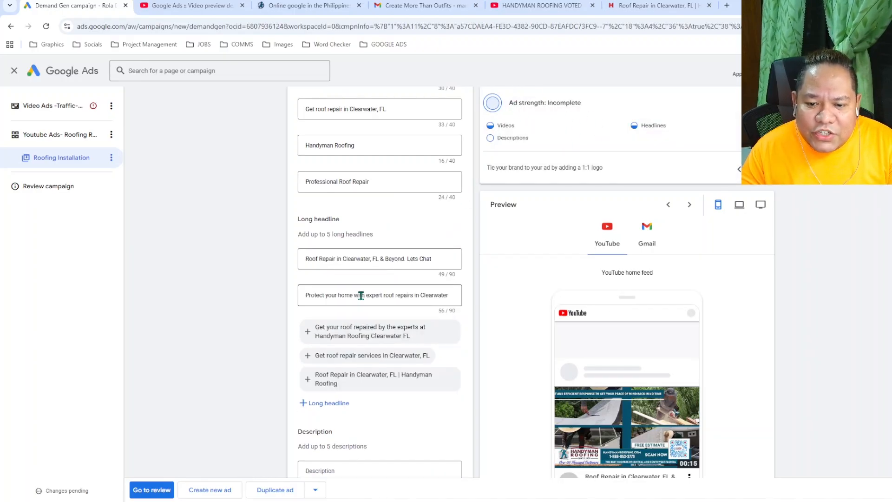
pyautogui.click(358, 343)
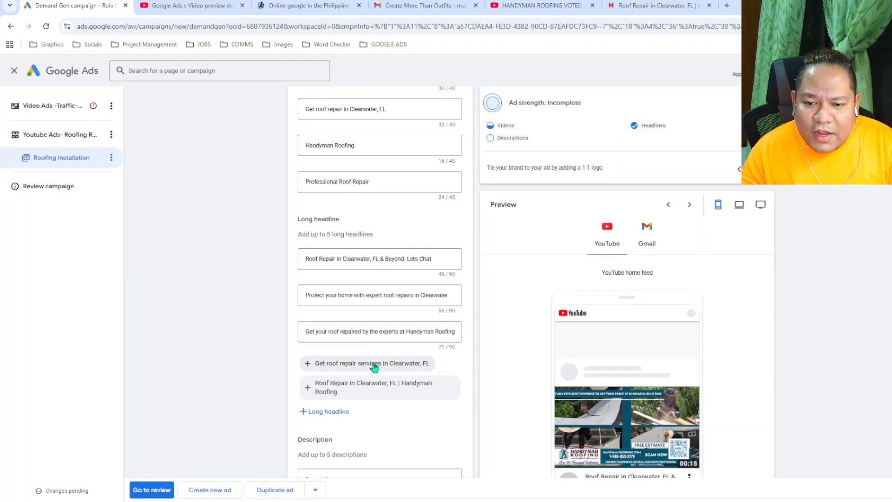
pyautogui.click(368, 390)
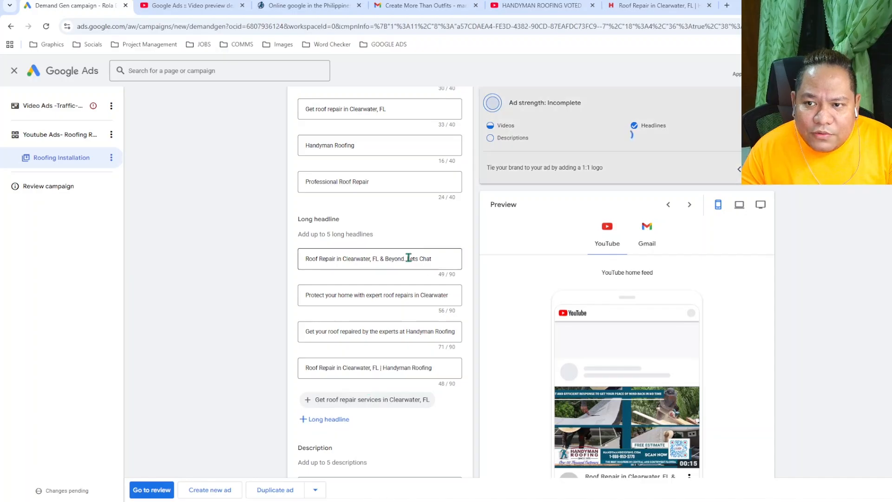
pyautogui.click(340, 400)
# Step: Switch to YouTube, browse the Handyman Roofing channel's videos and open the 31-second "HANDYMAN ROOFING VOTED #1 ROOFING COMPANY IN FLORIDA"
pyautogui.scroll(6, 310, 288)
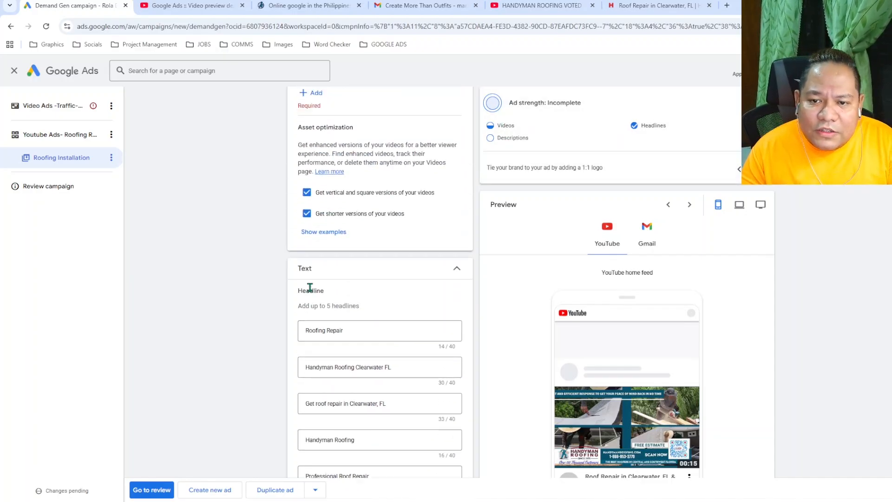
pyautogui.scroll(4, 310, 287)
pyautogui.scroll(2, 391, 284)
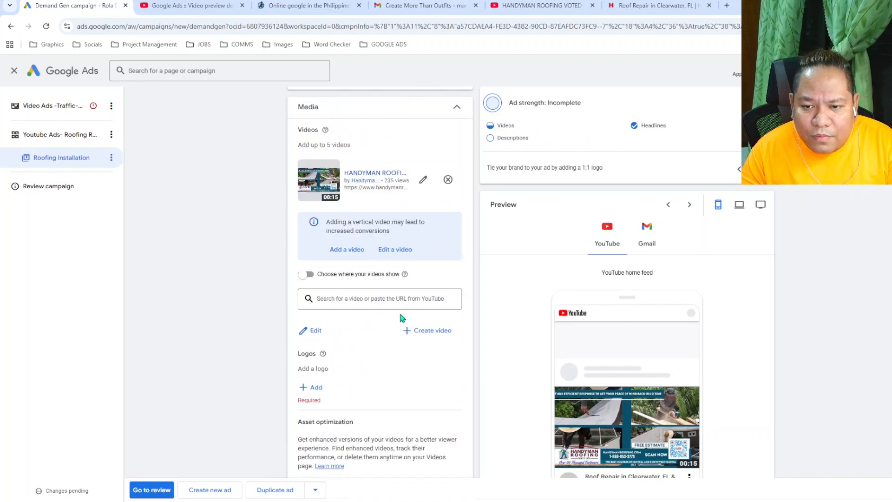
pyautogui.click(542, 4)
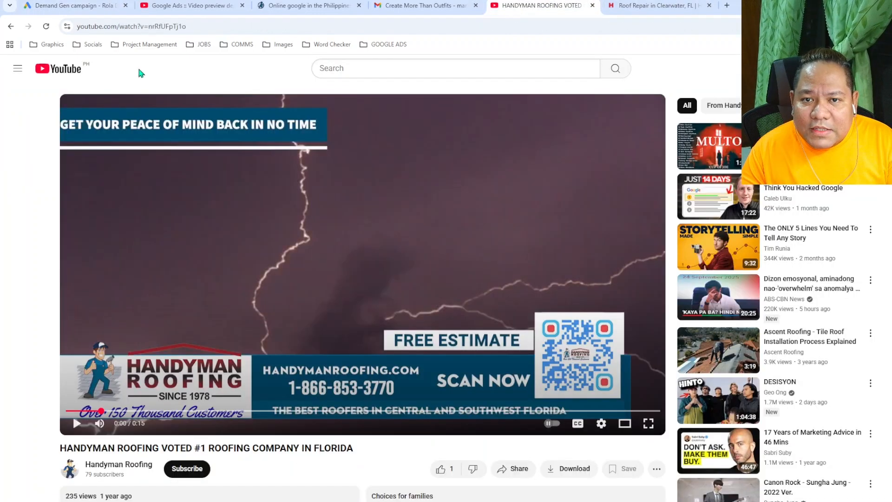
pyautogui.click(11, 26)
pyautogui.scroll(-1, 509, 223)
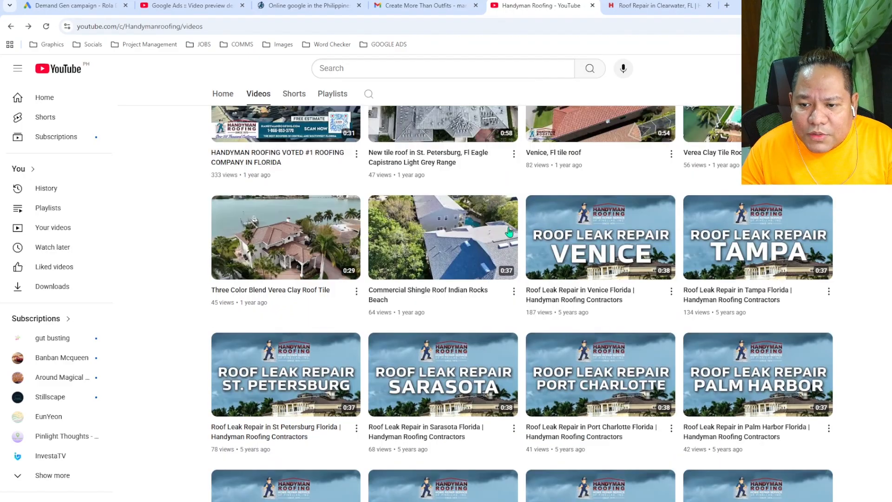
pyautogui.scroll(-5, 509, 231)
pyautogui.moveTo(549, 251)
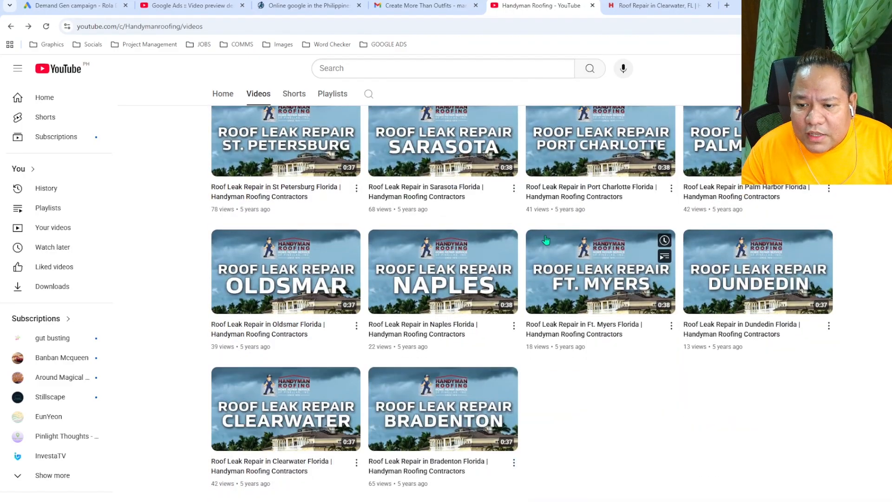
pyautogui.scroll(-1, 604, 288)
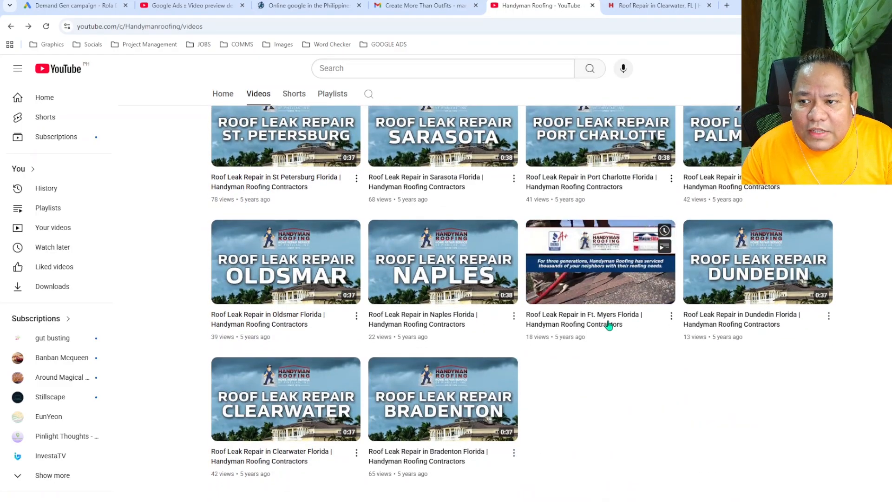
pyautogui.scroll(6, 612, 325)
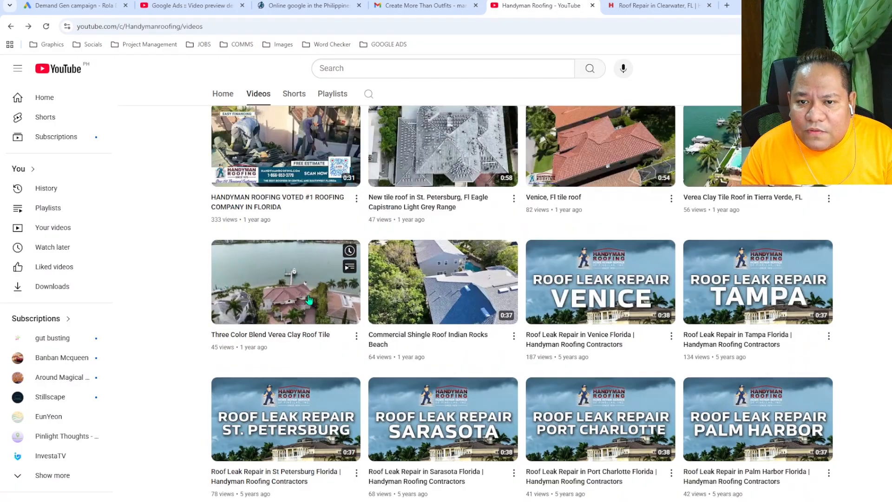
pyautogui.scroll(2, 309, 300)
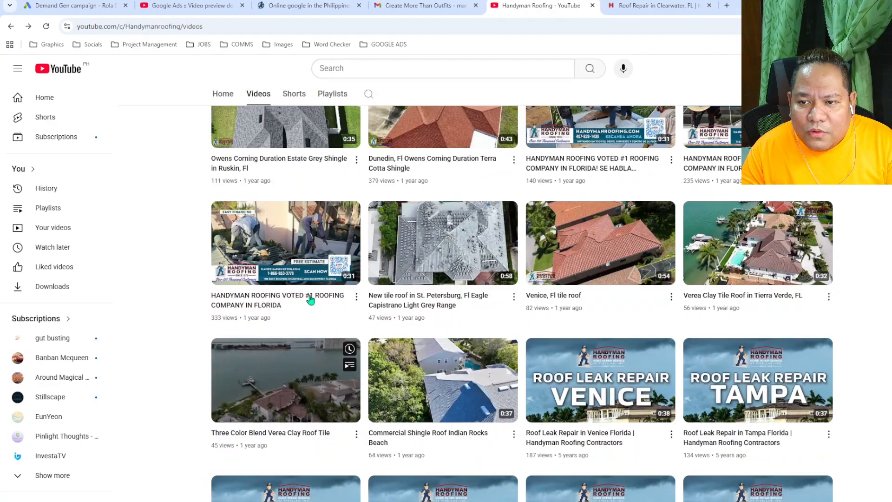
pyautogui.click(309, 240)
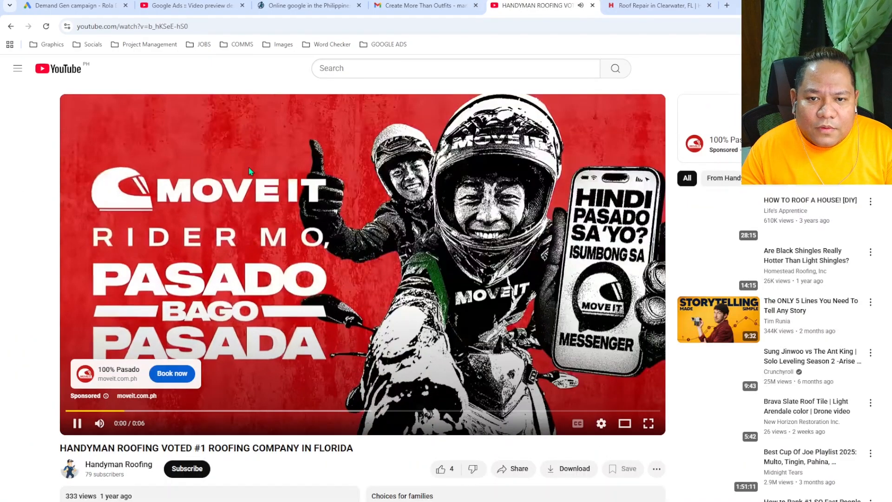
# Step: Get past the pre-roll advertisement and pause the roofing video at its start
pyautogui.rightClick(249, 167)
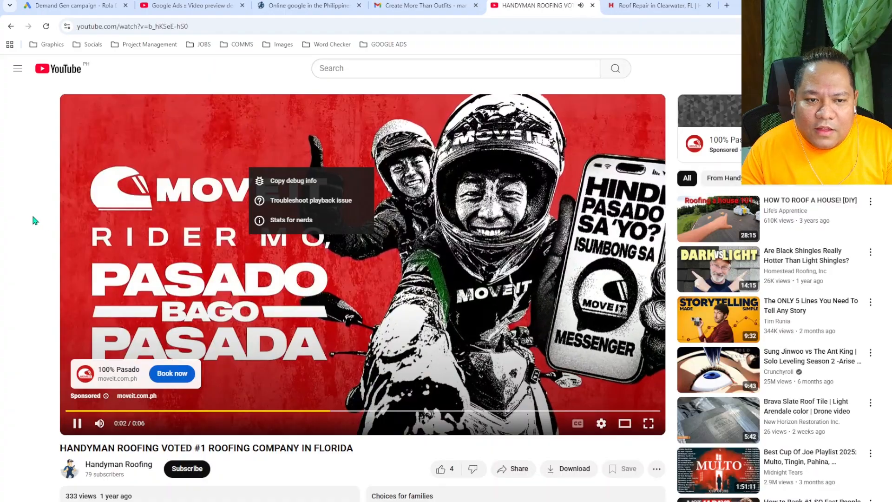
pyautogui.click(33, 217)
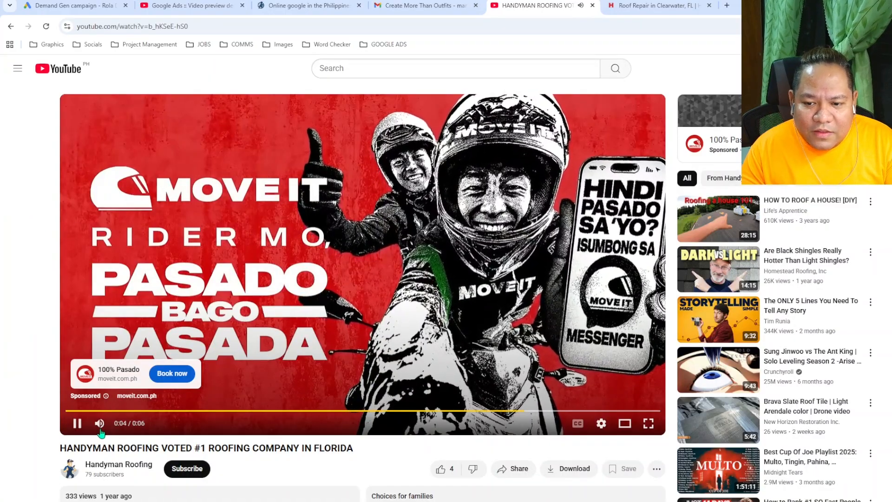
pyautogui.click(77, 423)
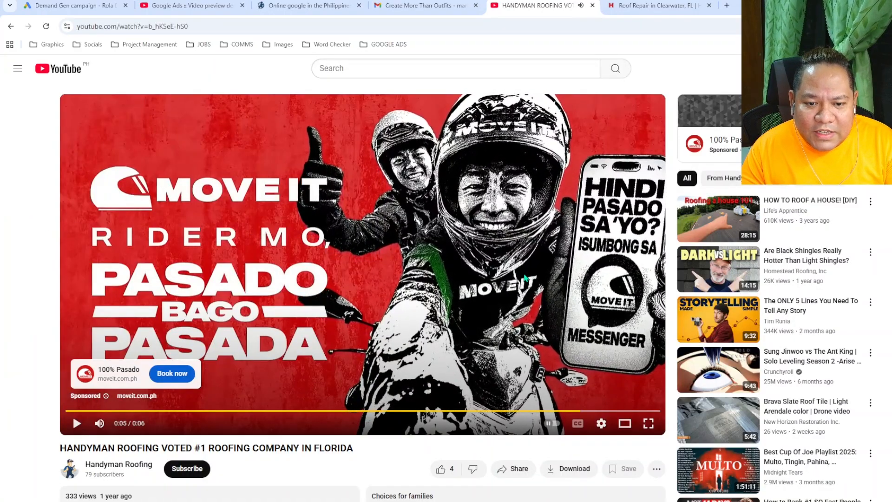
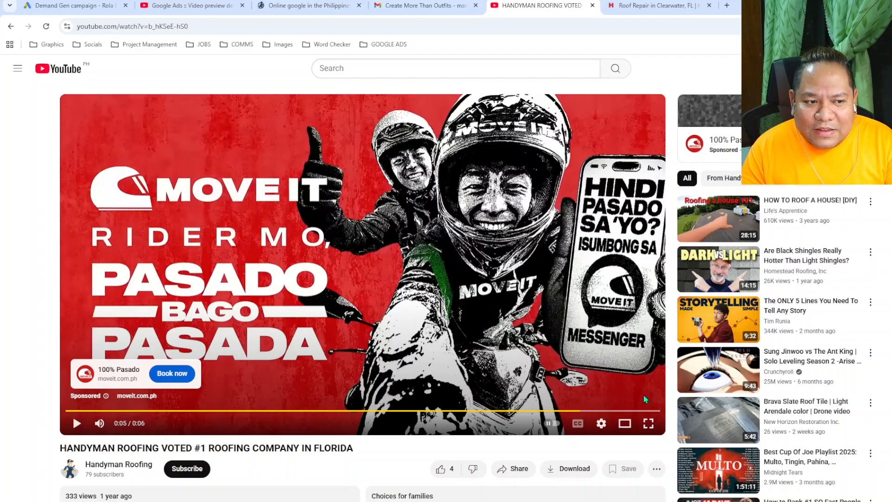
pyautogui.click(74, 426)
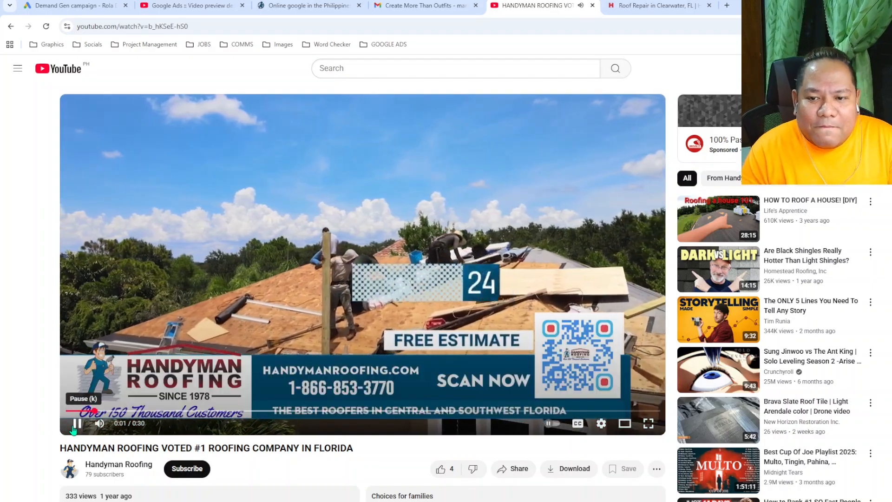
pyautogui.click(75, 427)
# Step: Copy the roofing video's URL and add it in Google Ads as the ad's second video
pyautogui.rightClick(318, 172)
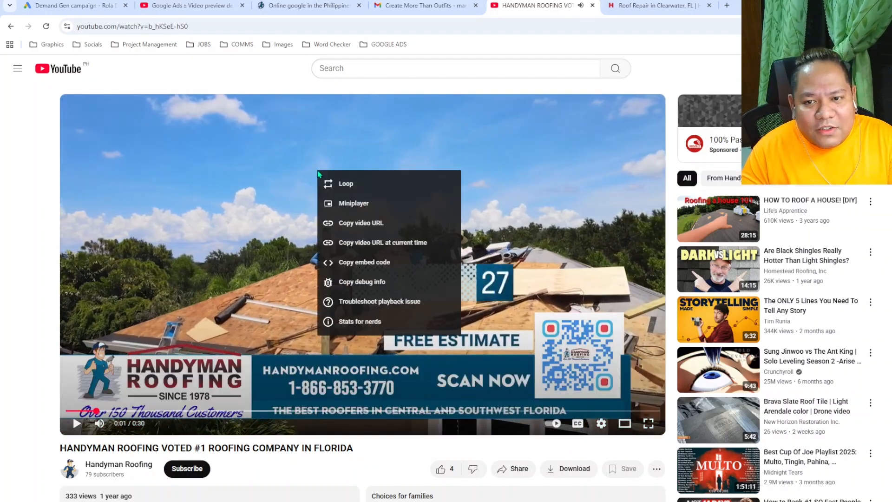
pyautogui.click(367, 223)
pyautogui.click(107, 5)
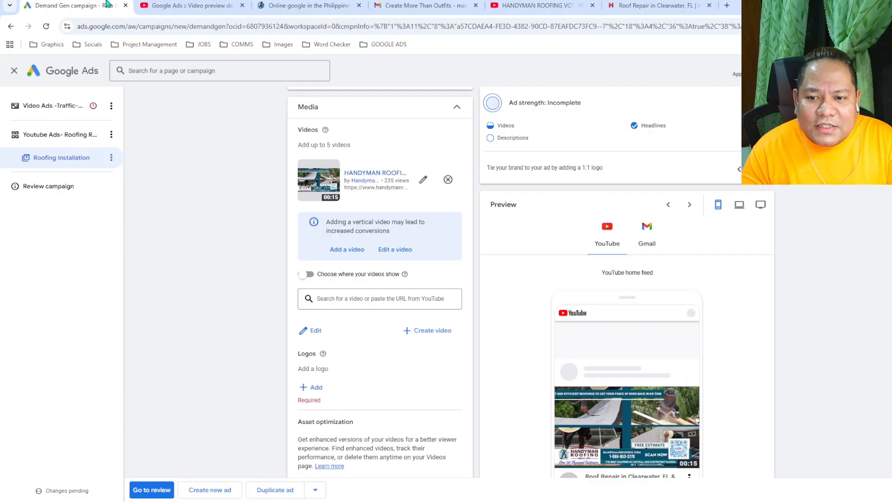
pyautogui.click(344, 298)
pyautogui.hotkey('ctrl', 'v')
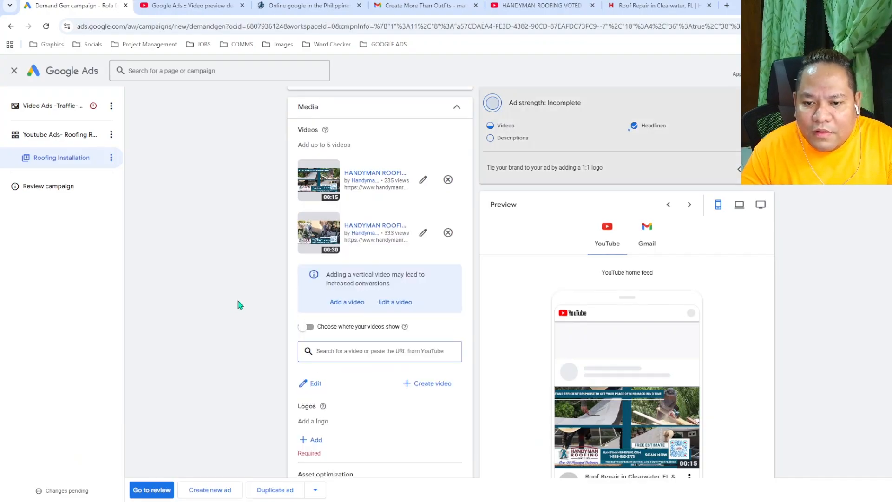
# Step: Enable choosing where the ad's videos show and review the media settings
pyautogui.click(309, 328)
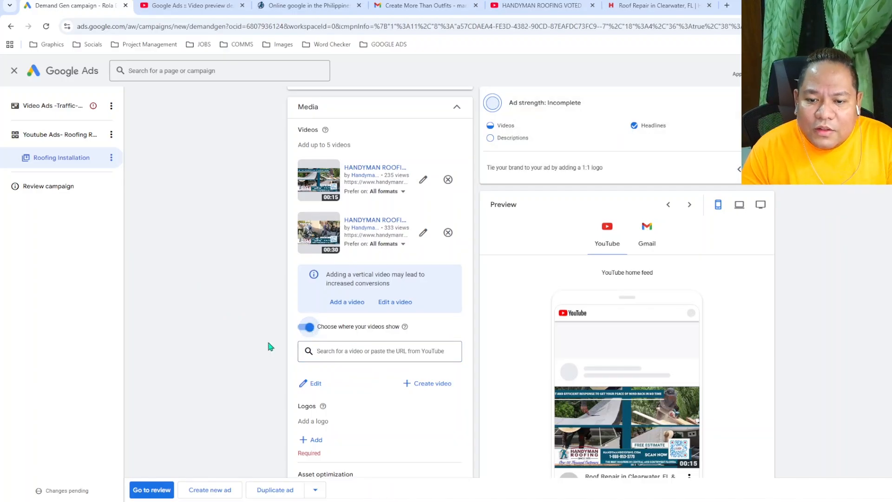
pyautogui.scroll(-2, 258, 308)
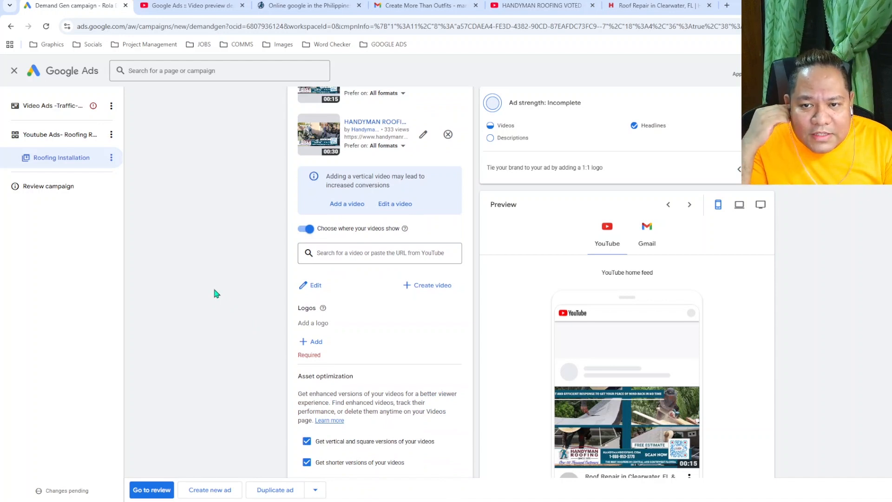
pyautogui.scroll(2, 254, 283)
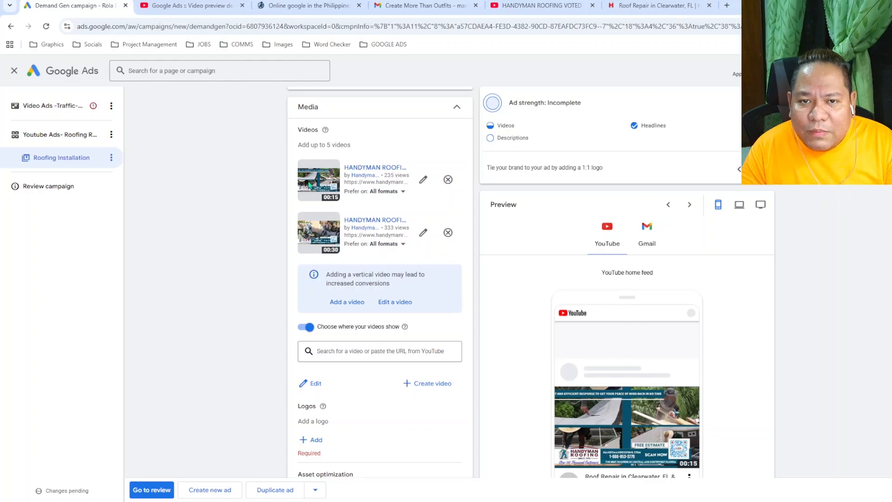
# Step: On the YouTube channel, open "HANDYMAN ROOFING VOTED #1 ROOFING COMPANY IN FLORIDA! SE HABLA ESPANOL!" and copy its video URL
pyautogui.click(542, 6)
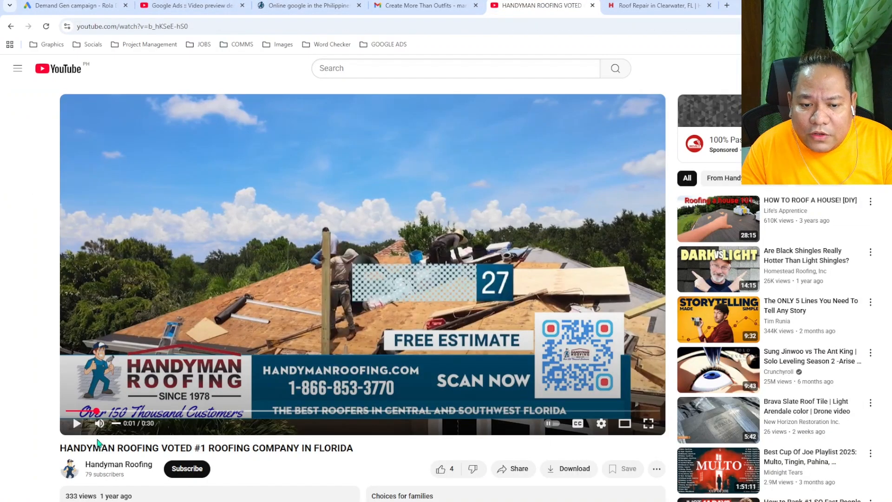
pyautogui.click(12, 26)
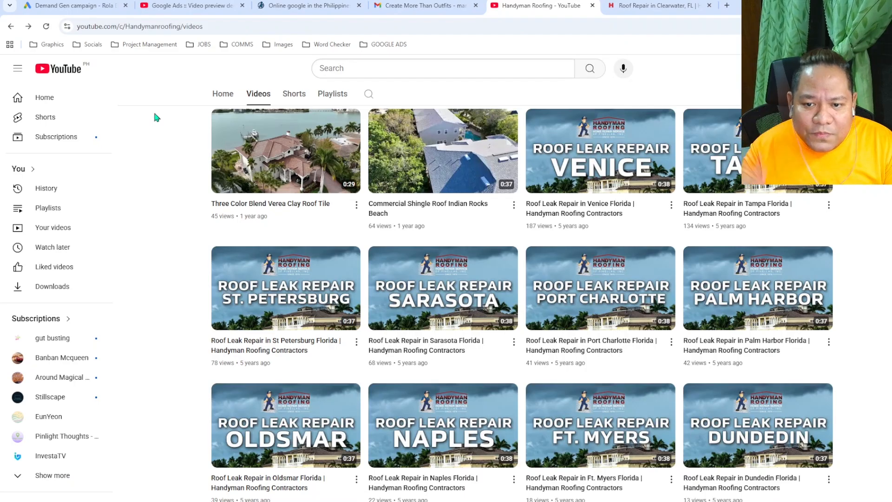
pyautogui.scroll(2, 365, 221)
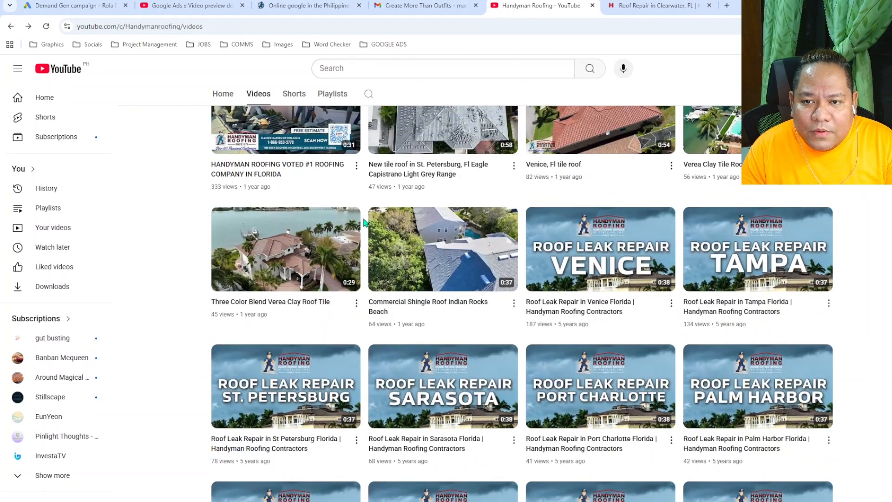
pyautogui.scroll(2, 365, 222)
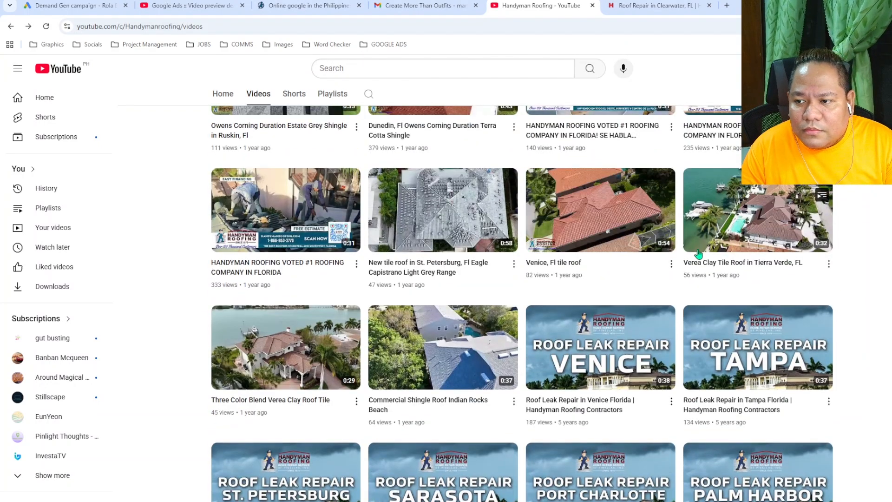
pyautogui.scroll(2, 698, 253)
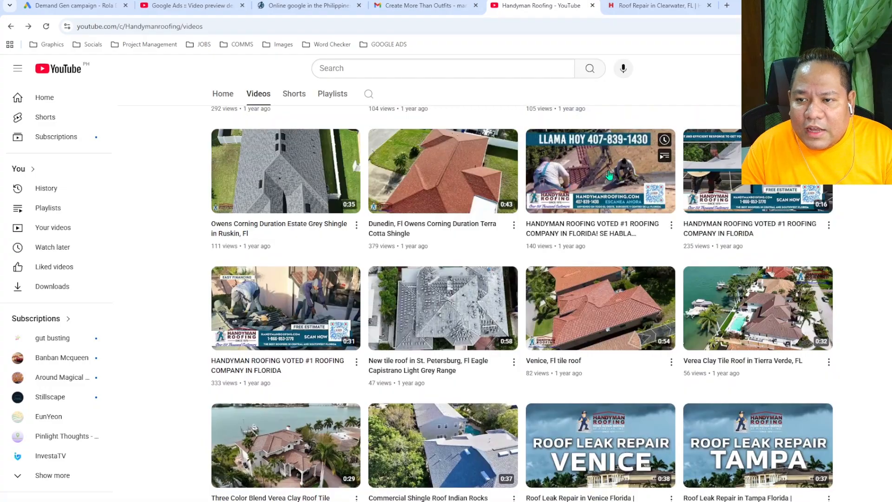
pyautogui.click(609, 176)
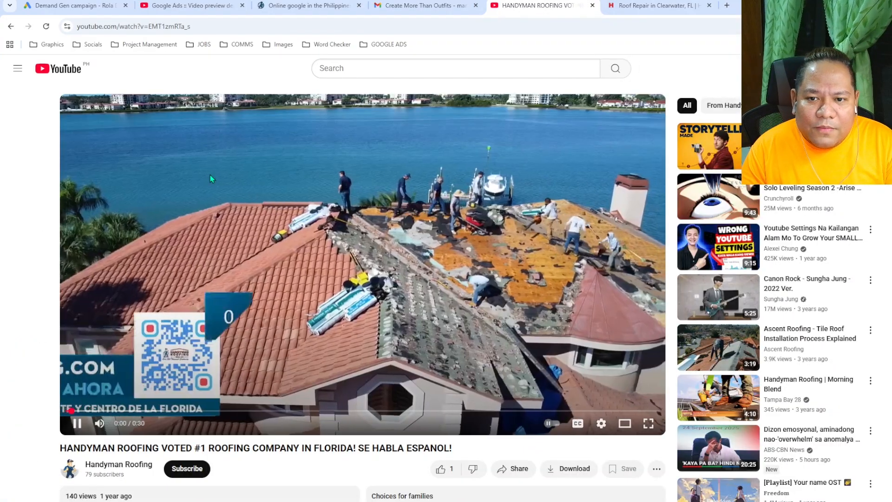
pyautogui.rightClick(211, 177)
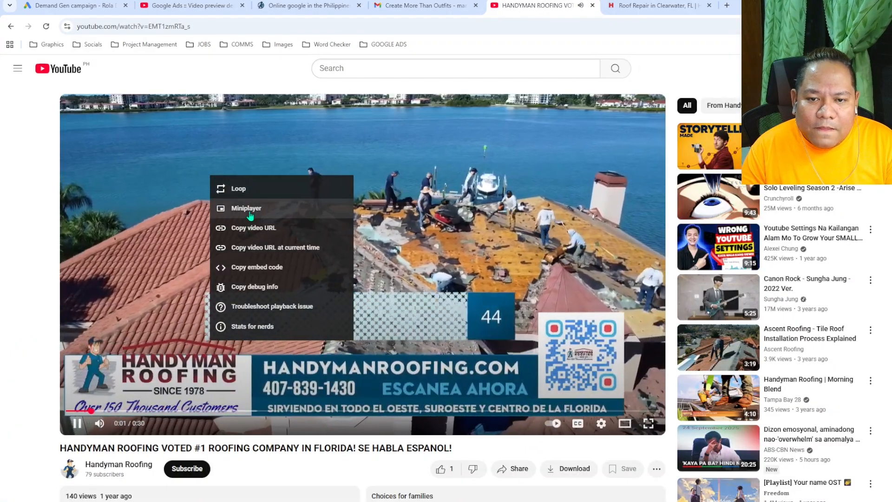
pyautogui.click(256, 228)
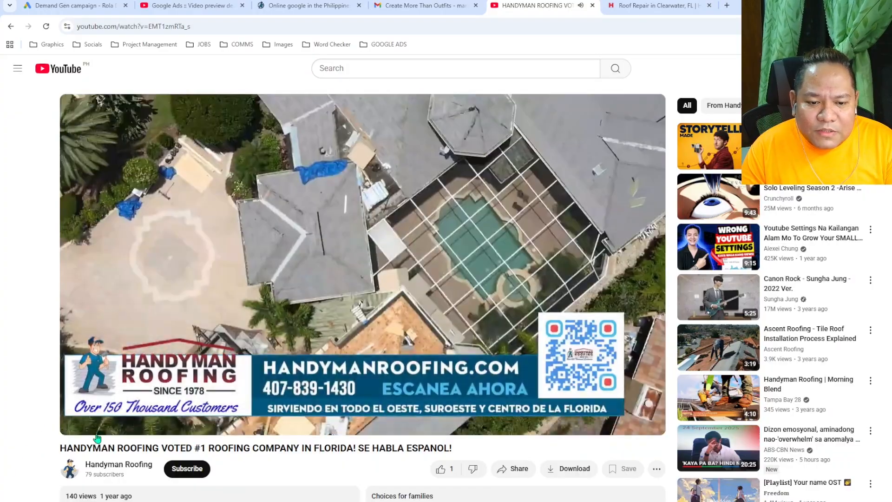
# Step: Pause the YouTube video and add its copied URL in Google Ads as the ad's third video
pyautogui.click(78, 425)
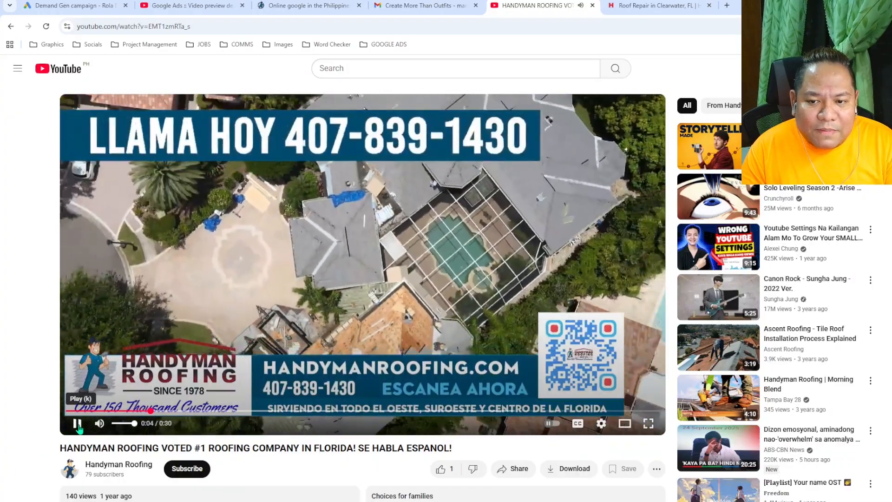
pyautogui.click(89, 4)
pyautogui.click(335, 351)
pyautogui.hotkey('ctrl', 'v')
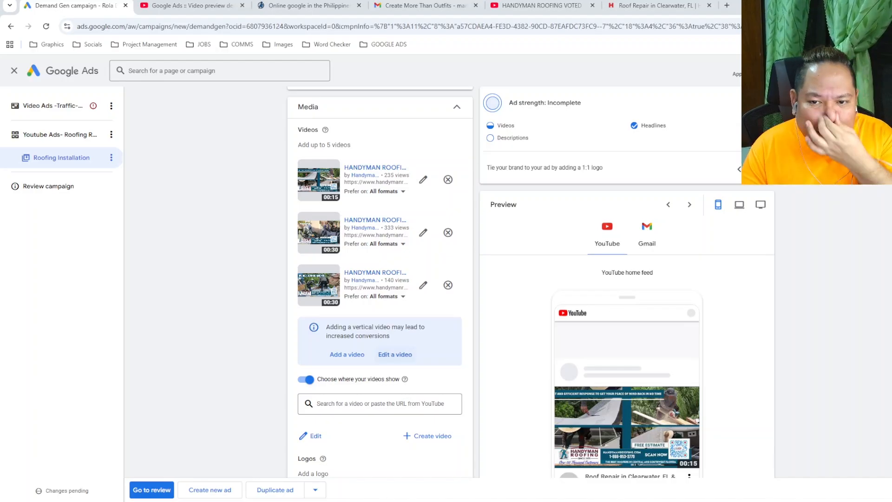
# Step: Try shifting the Vertical (9:16) crop of the 15-second video over the Handyman Roofing logo, and leave the video editor without saving
pyautogui.click(389, 355)
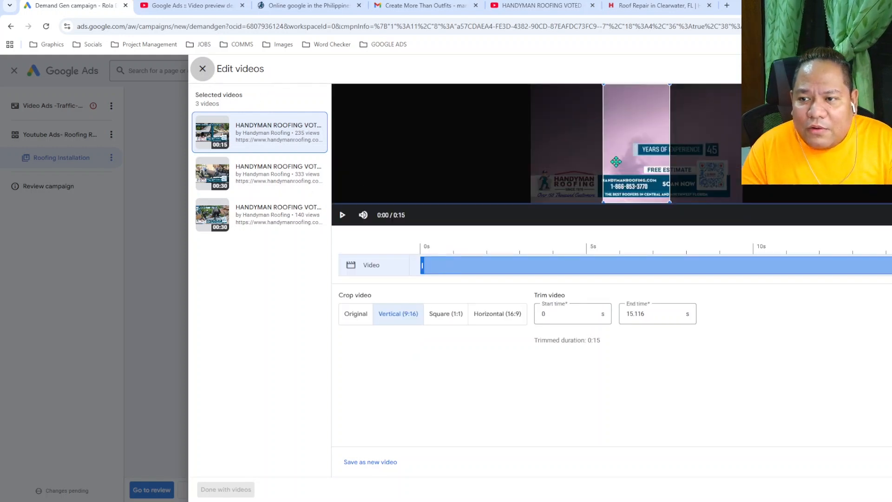
pyautogui.moveTo(624, 162); pyautogui.dragTo(557, 163)
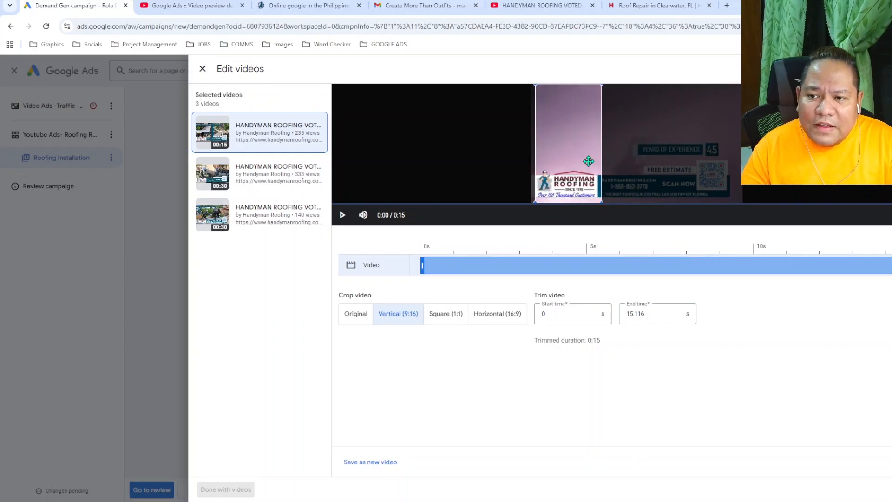
pyautogui.click(204, 70)
pyautogui.click(536, 307)
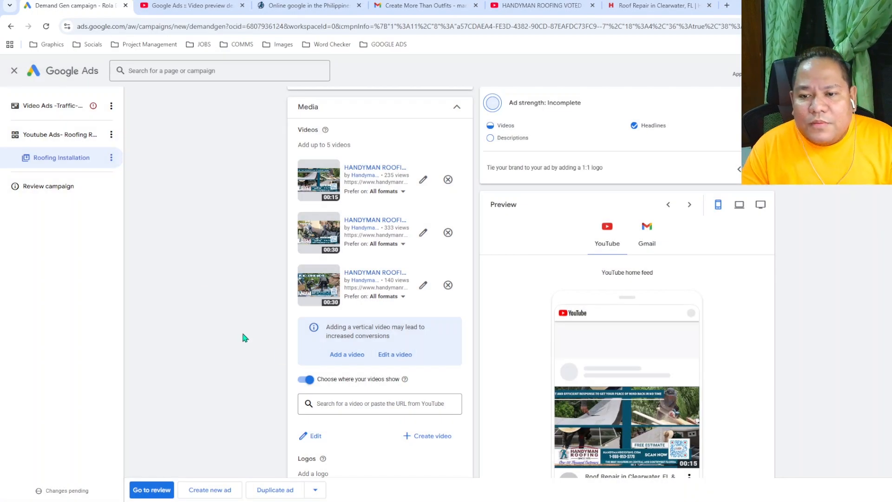
# Step: Return to the Handyman Roofing YouTube channel and browse its Shorts for a vertical roofing video
pyautogui.click(573, 4)
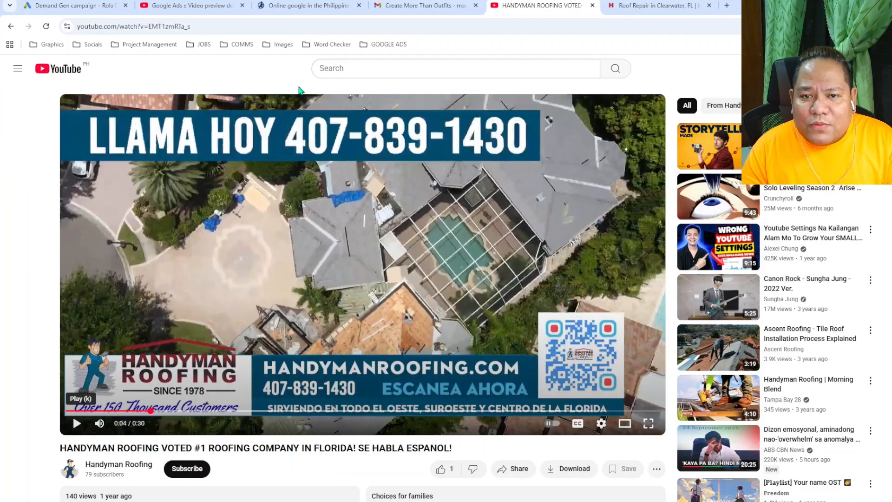
pyautogui.click(9, 26)
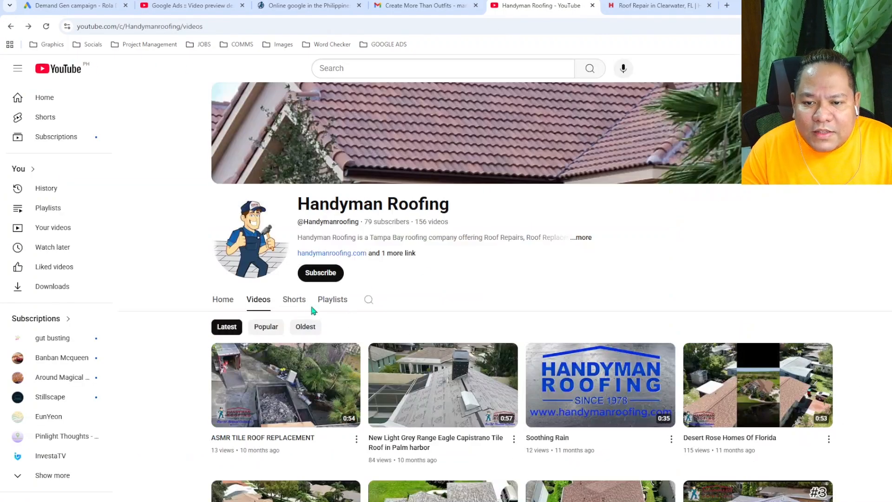
pyautogui.click(291, 303)
pyautogui.scroll(-2, 504, 216)
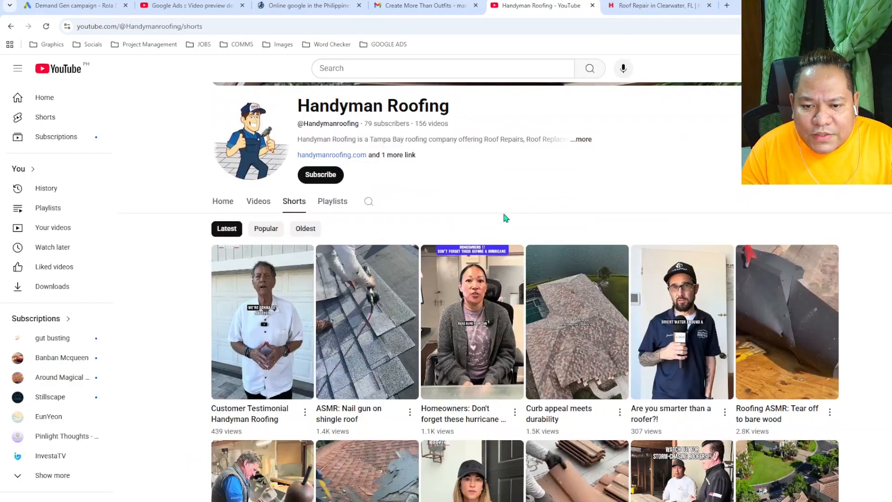
pyautogui.scroll(-2, 507, 219)
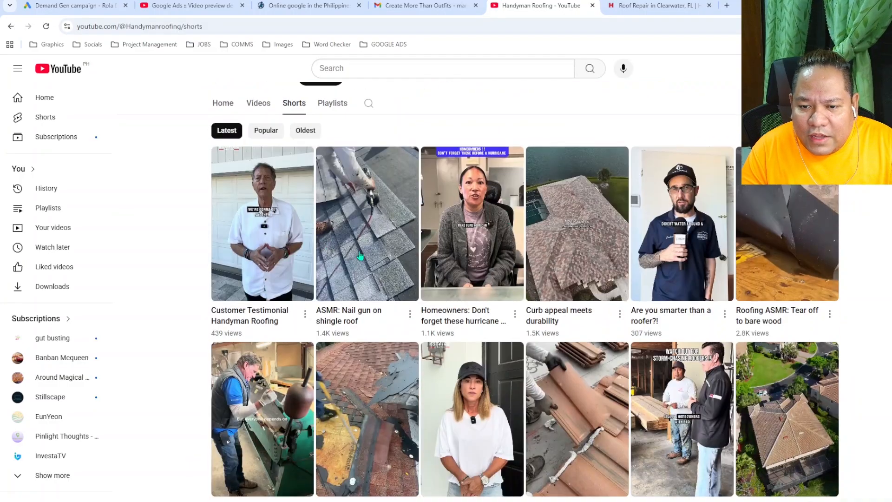
pyautogui.scroll(-2, 372, 240)
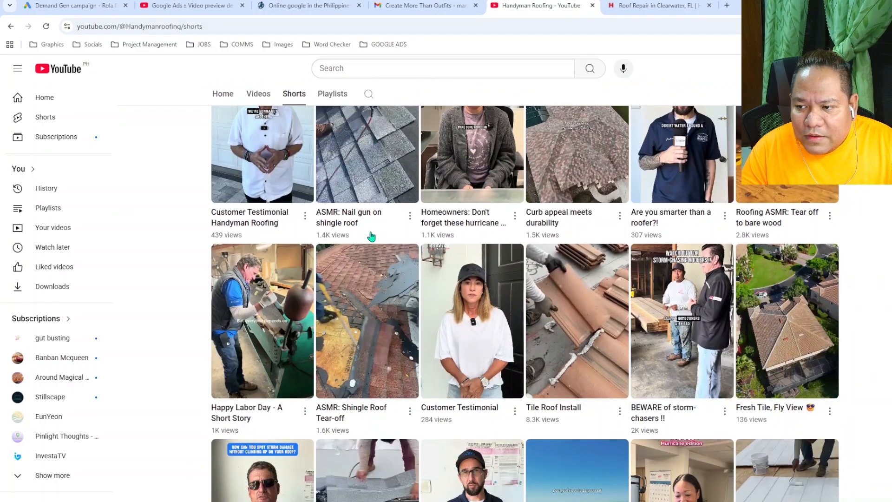
# Step: Open the Short "ASMR: Nail gun on shingle roof", copy its video URL and pause playback
pyautogui.click(379, 175)
pyautogui.rightClick(469, 165)
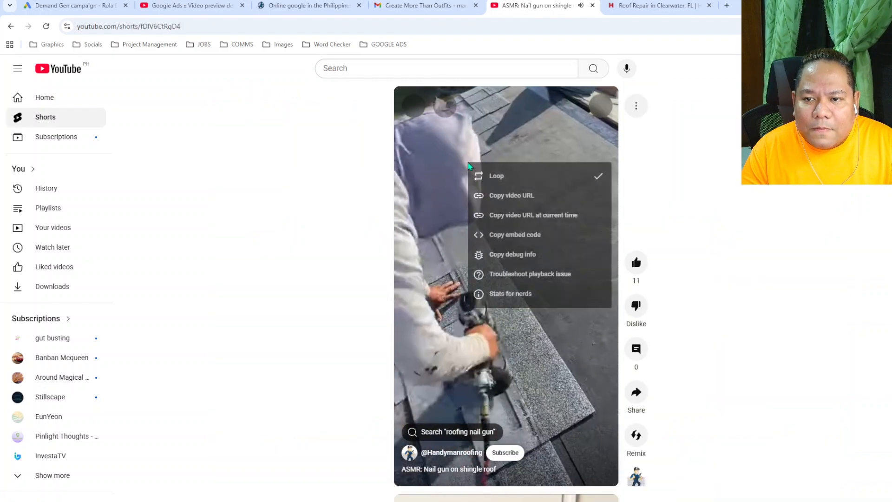
pyautogui.click(516, 199)
pyautogui.click(502, 233)
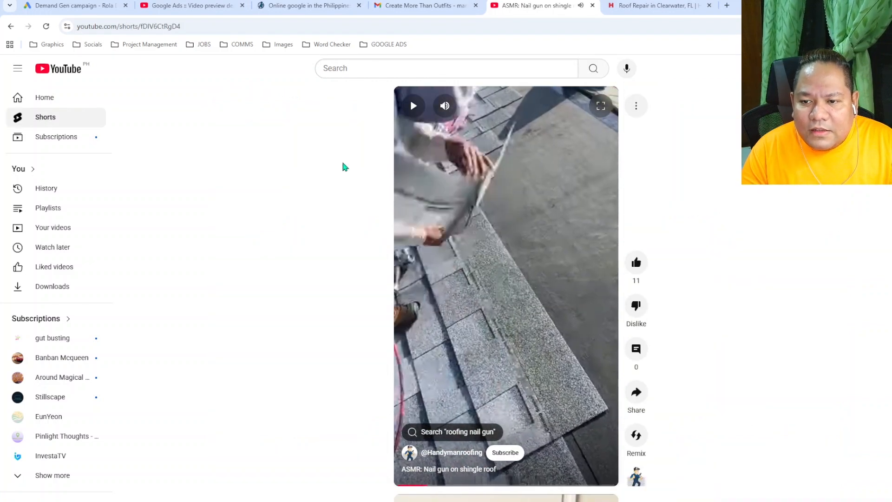
# Step: In Google Ads, start adding a vertical video and examine the upload and asset library sources
pyautogui.hotkey('ctrl', '1')
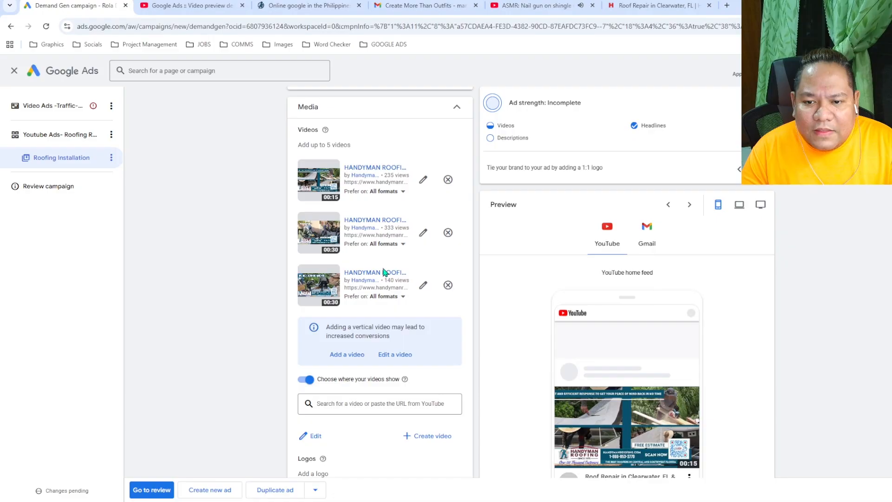
pyautogui.click(347, 355)
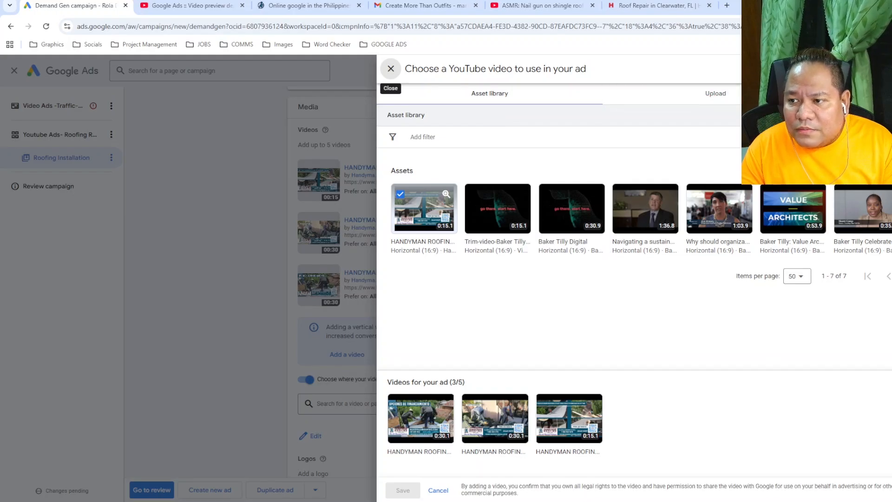
pyautogui.click(713, 99)
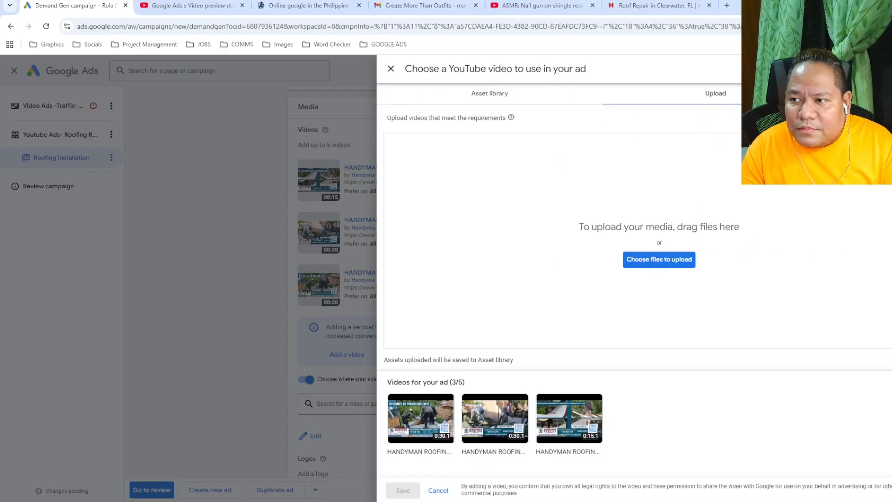
pyautogui.click(501, 94)
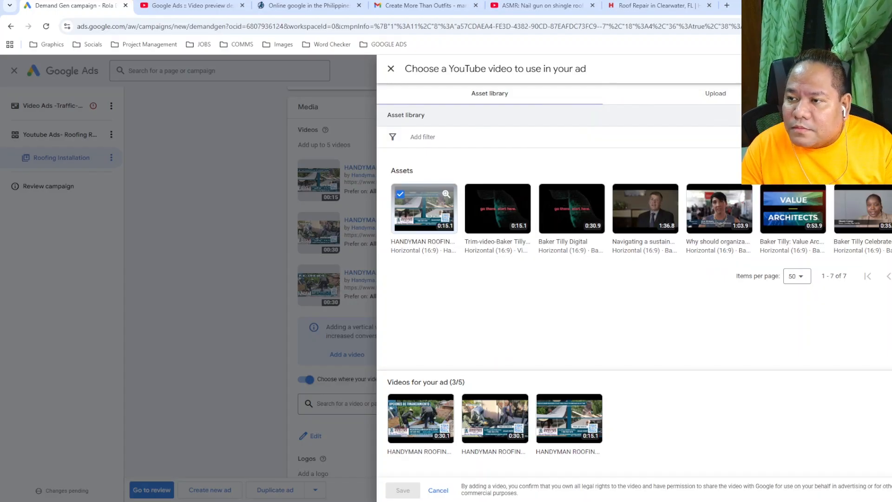
# Step: Browse the video creation templates, then leave the template gallery and the video chooser without adding anything
pyautogui.click(874, 94)
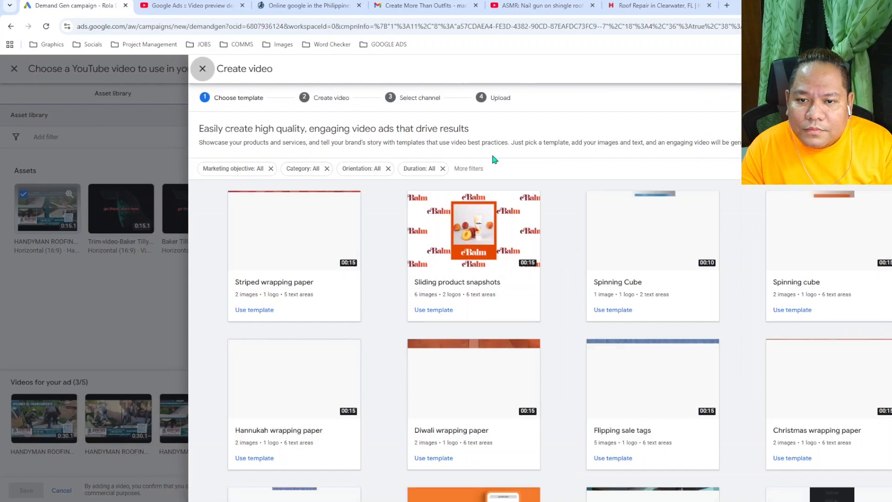
pyautogui.scroll(-5, 483, 195)
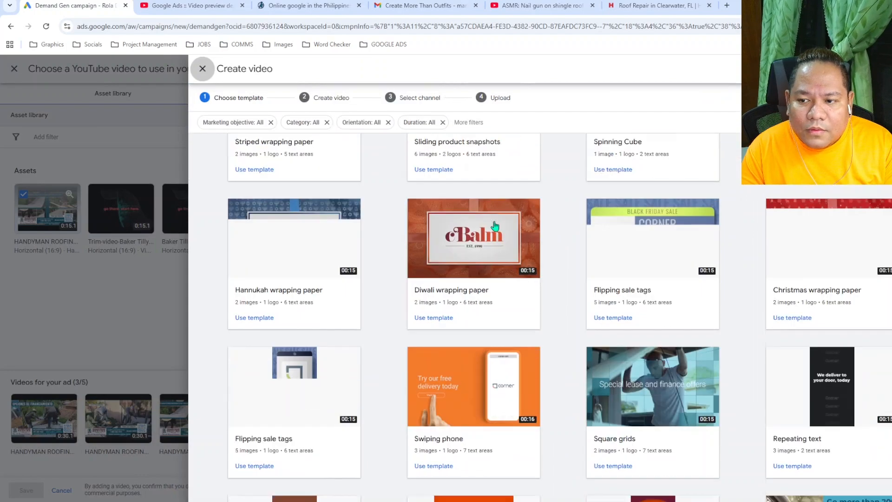
pyautogui.scroll(-3, 502, 226)
pyautogui.scroll(10, 542, 225)
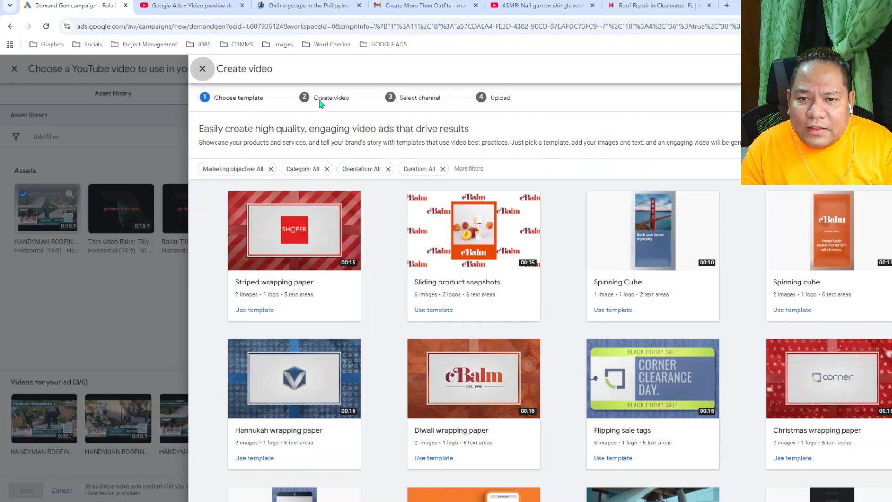
pyautogui.click(202, 69)
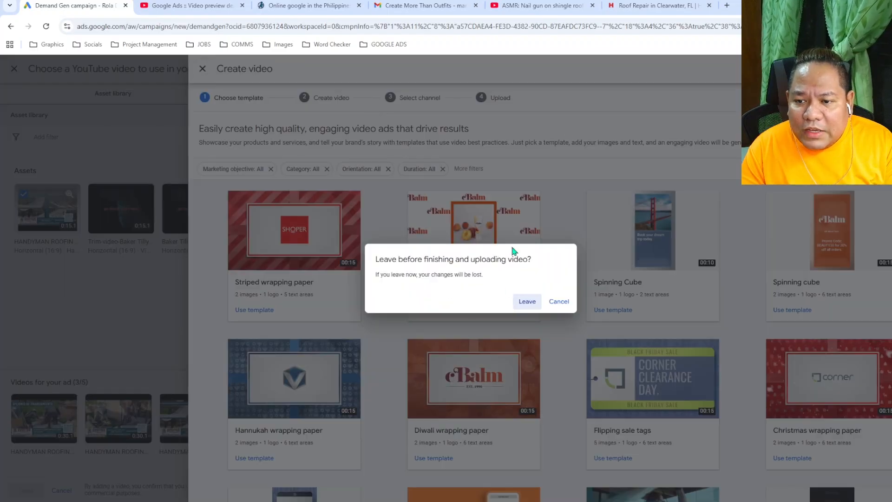
pyautogui.click(525, 303)
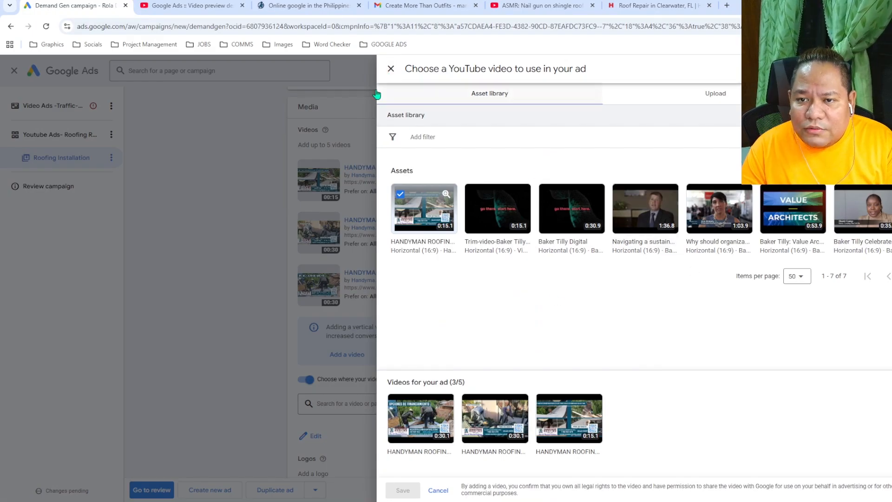
pyautogui.click(390, 70)
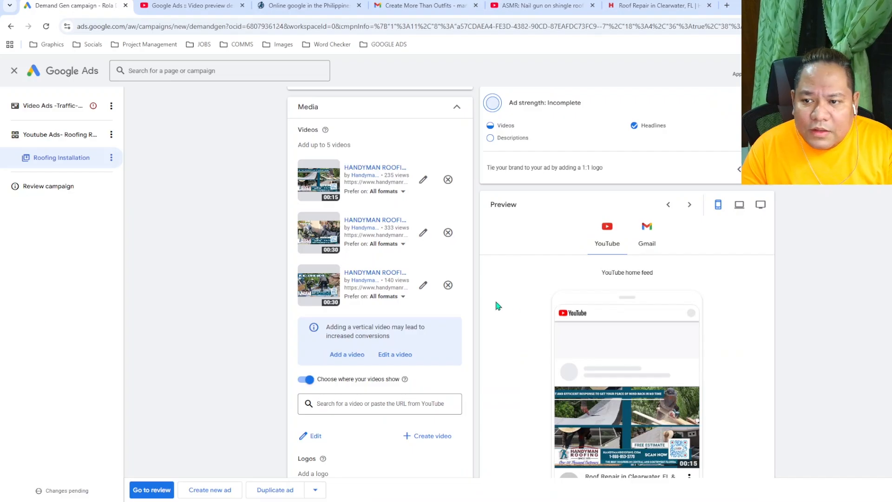
# Step: Use the suggestion "Roof Repair in Clearwater, FL & Beyond. Lets Chat" as the ad's first description
pyautogui.scroll(-4, 424, 261)
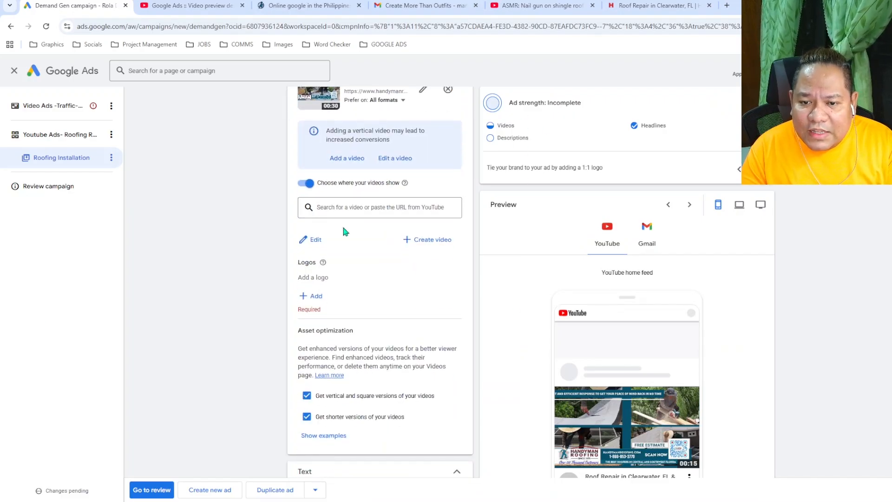
pyautogui.scroll(-10, 377, 223)
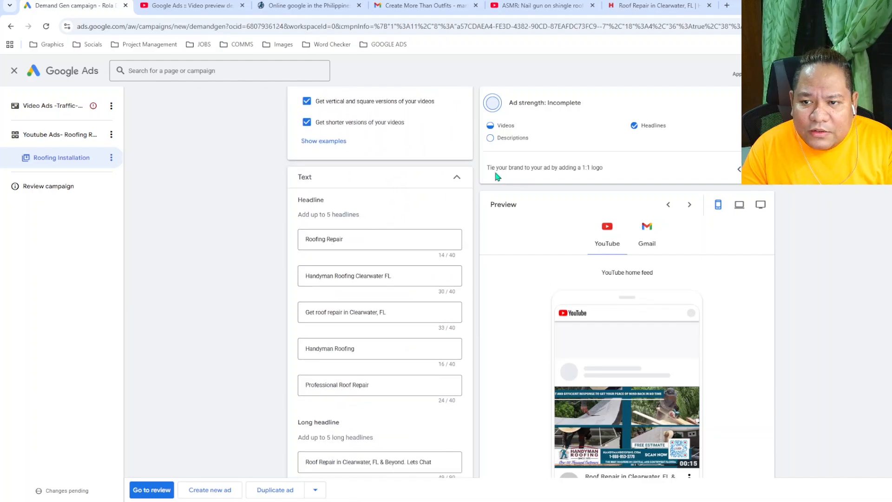
pyautogui.scroll(-2, 408, 240)
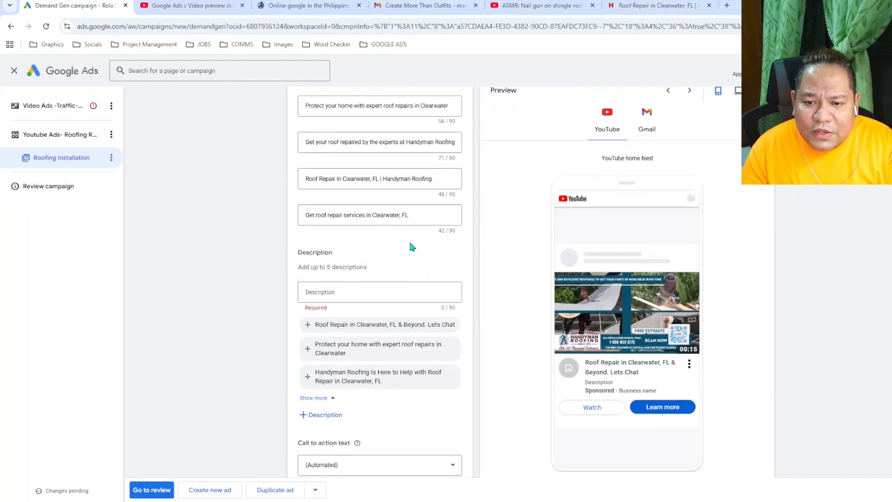
pyautogui.click(330, 325)
pyautogui.scroll(3, 353, 344)
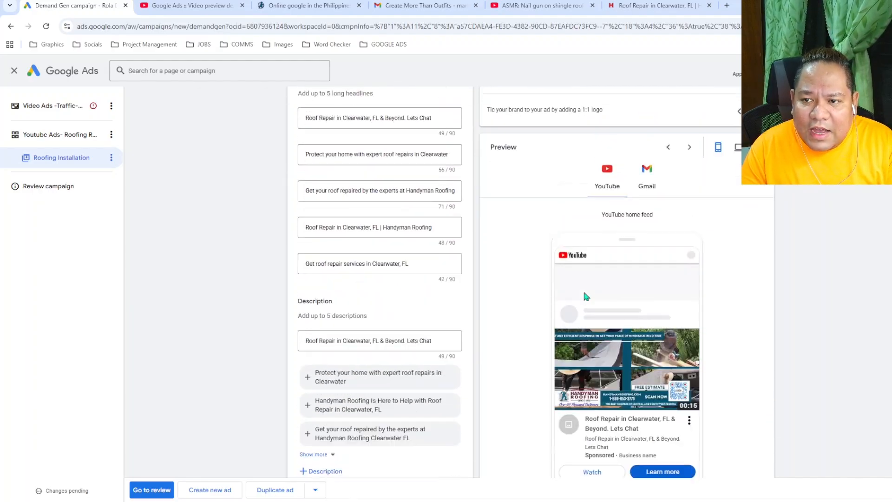
pyautogui.scroll(-3, 408, 424)
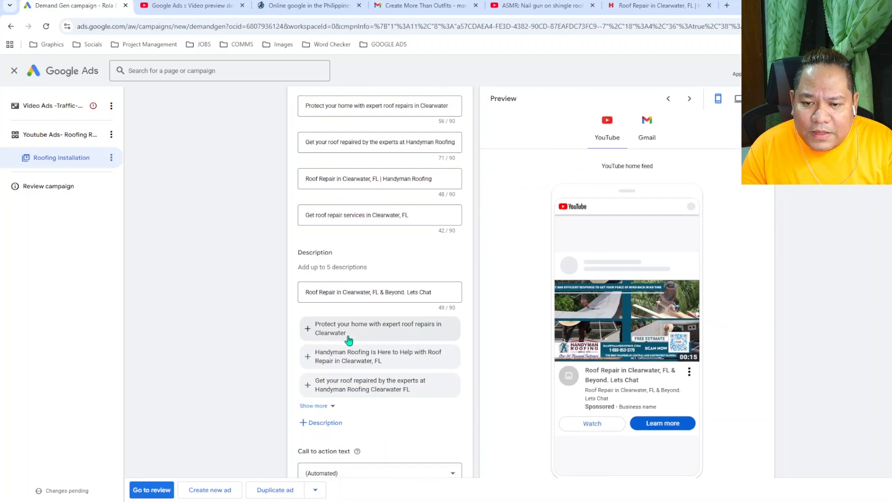
# Step: Add the suggested descriptions about protecting your home, Handyman Roofing being here to help, repair by the experts, and "Get roof repair services in Clearwater, FL"
pyautogui.click(348, 341)
pyautogui.click(349, 369)
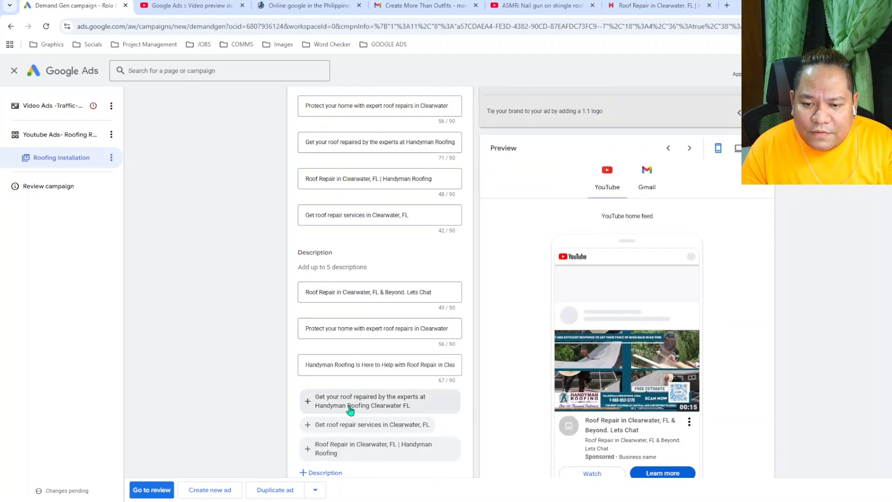
pyautogui.click(350, 405)
pyautogui.click(350, 439)
# Step: Review the ad's headlines, long headlines, descriptions, call to action text and business name field
pyautogui.scroll(-5, 351, 460)
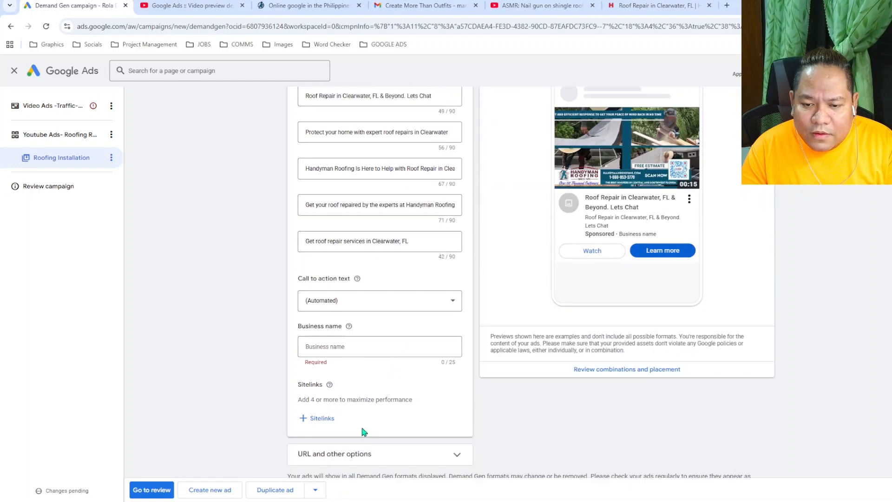
pyautogui.scroll(15, 574, 332)
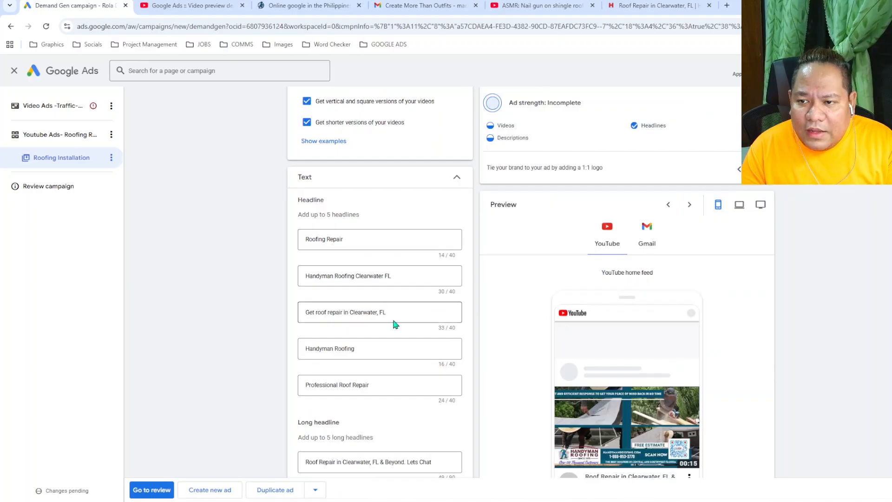
pyautogui.scroll(-5, 395, 320)
pyautogui.scroll(-4, 548, 171)
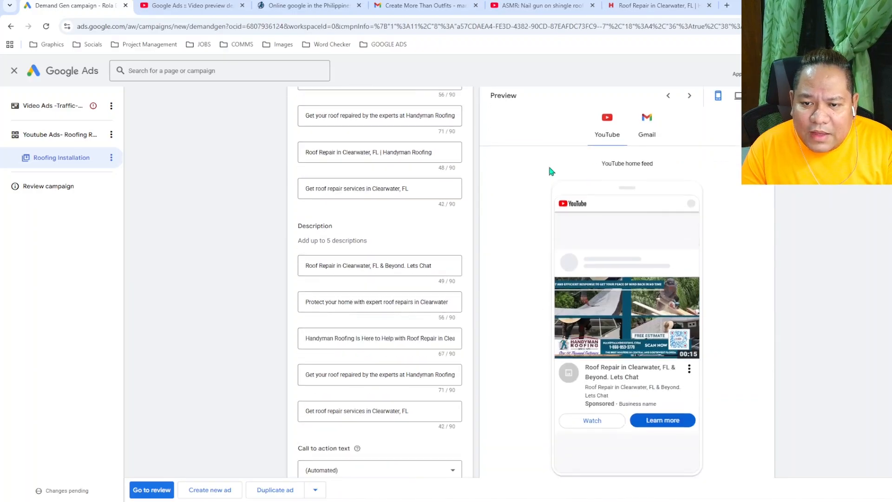
pyautogui.scroll(4, 425, 228)
pyautogui.scroll(7, 425, 226)
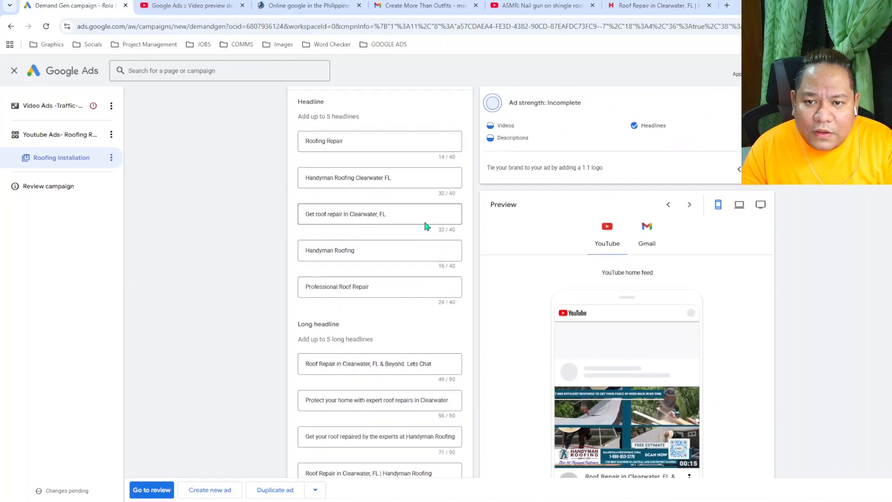
pyautogui.scroll(-13, 425, 226)
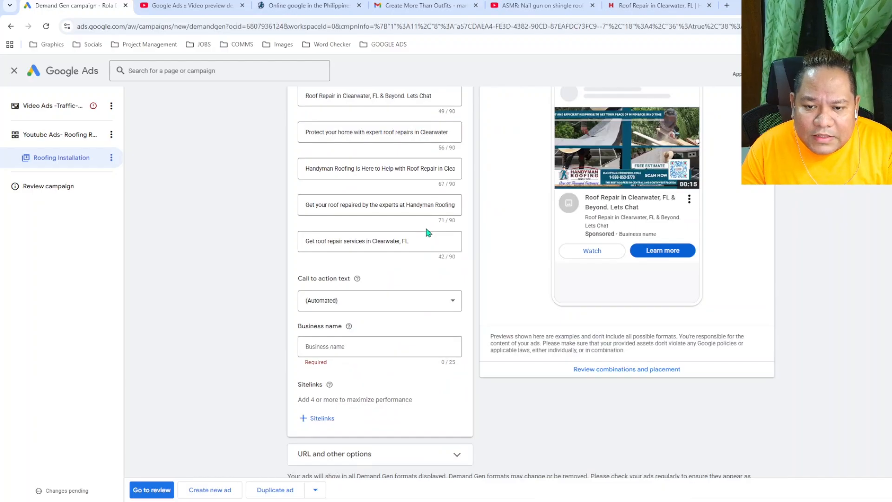
# Step: Add the green square image images.png from the asset library as the ad's logo
pyautogui.scroll(15, 425, 229)
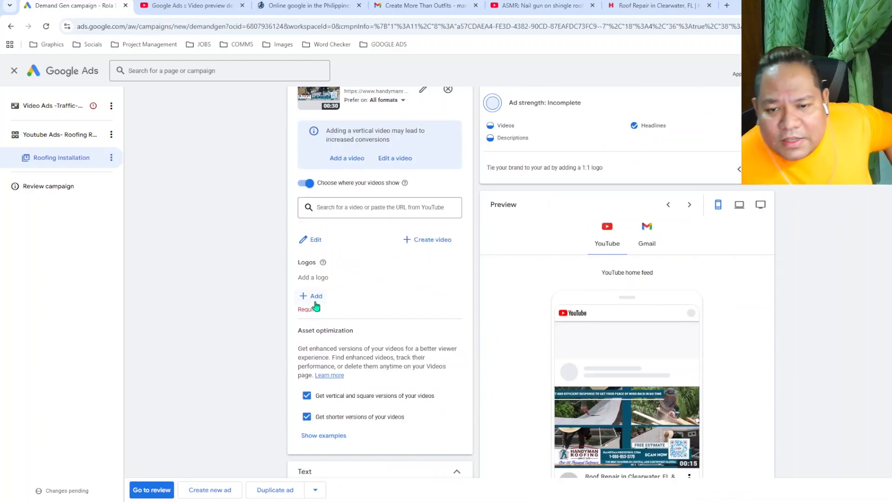
pyautogui.click(315, 298)
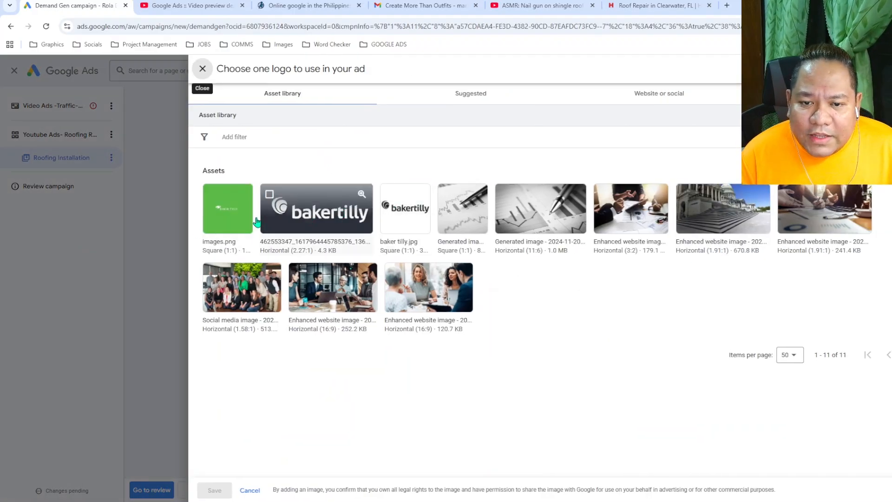
pyautogui.click(240, 218)
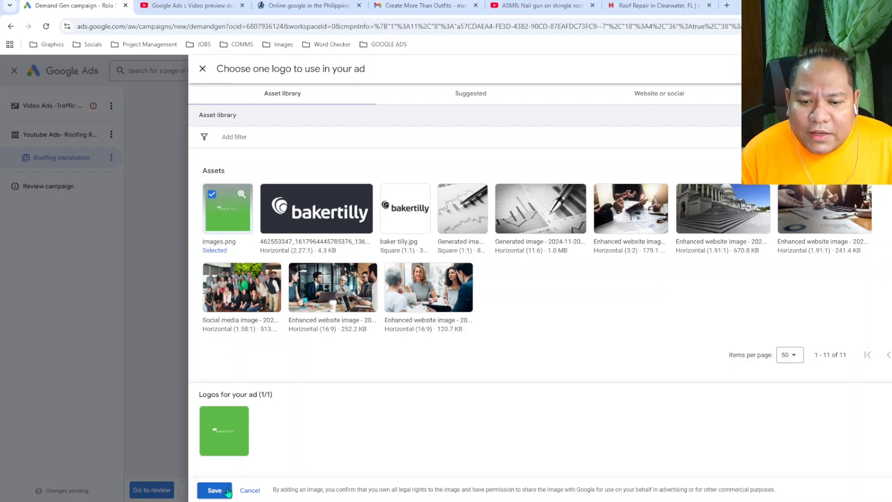
pyautogui.click(215, 490)
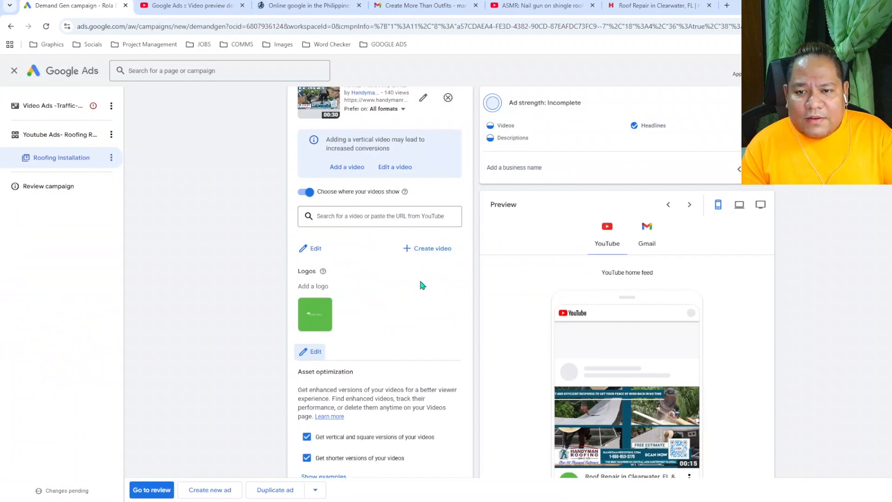
# Step: Look through the available call to action texts for the ad, leaving the selection on (Automated)
pyautogui.scroll(2, 422, 284)
pyautogui.scroll(-8, 422, 281)
pyautogui.scroll(-4, 426, 281)
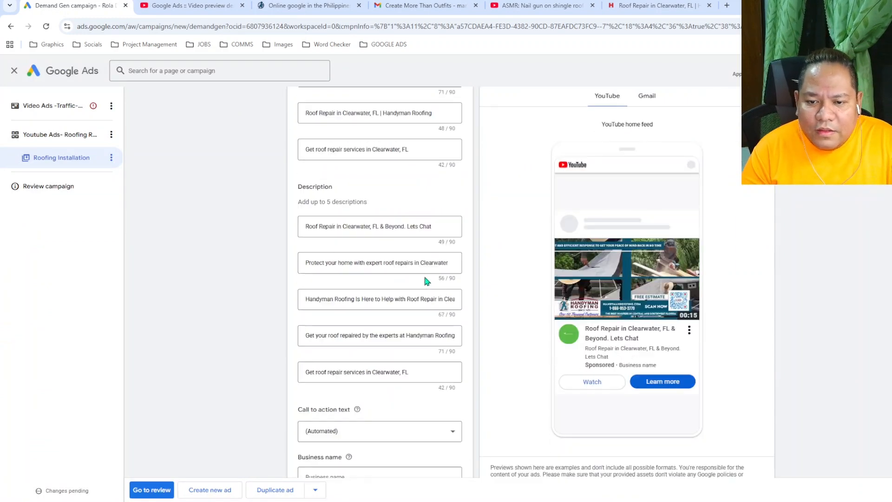
pyautogui.scroll(-2, 409, 288)
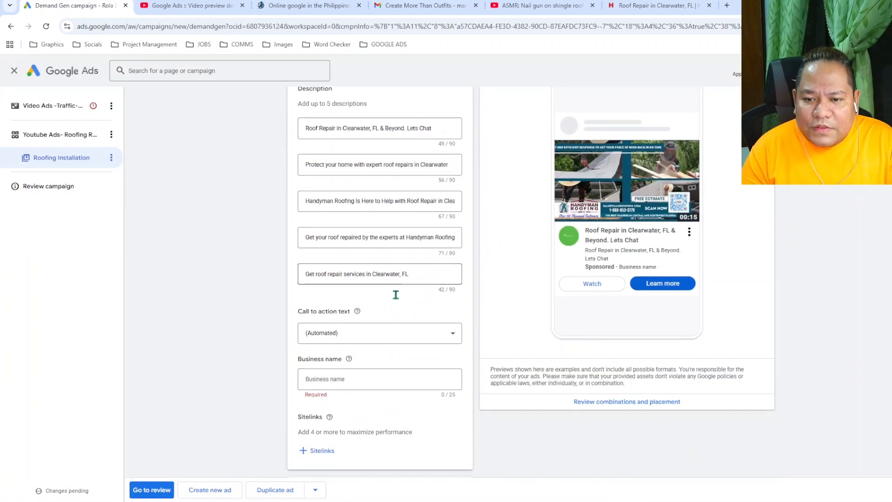
pyautogui.click(360, 335)
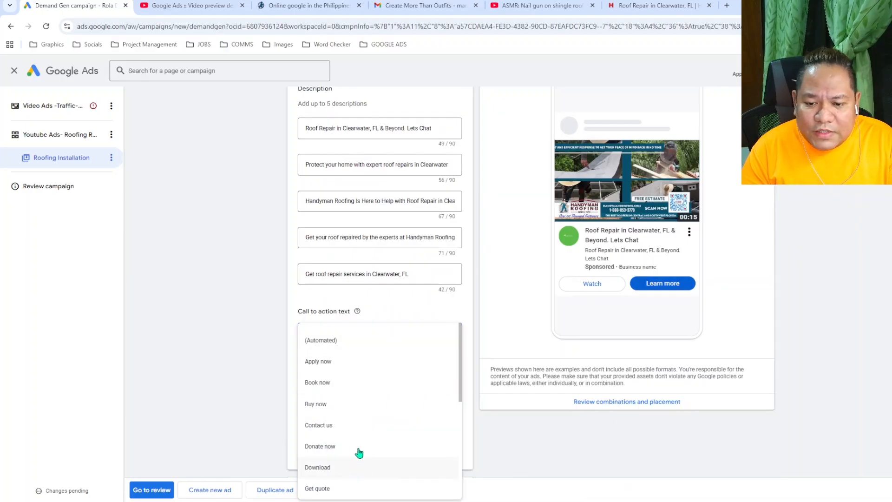
pyautogui.click(263, 284)
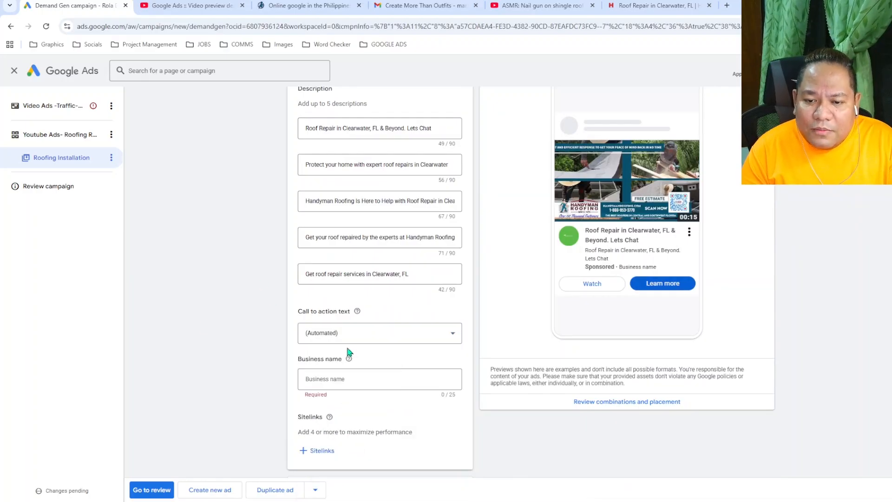
# Step: Switch to the YouTube Shorts tab, pause the playing customer testimonial video and return to the Google Ads campaign
pyautogui.click(376, 380)
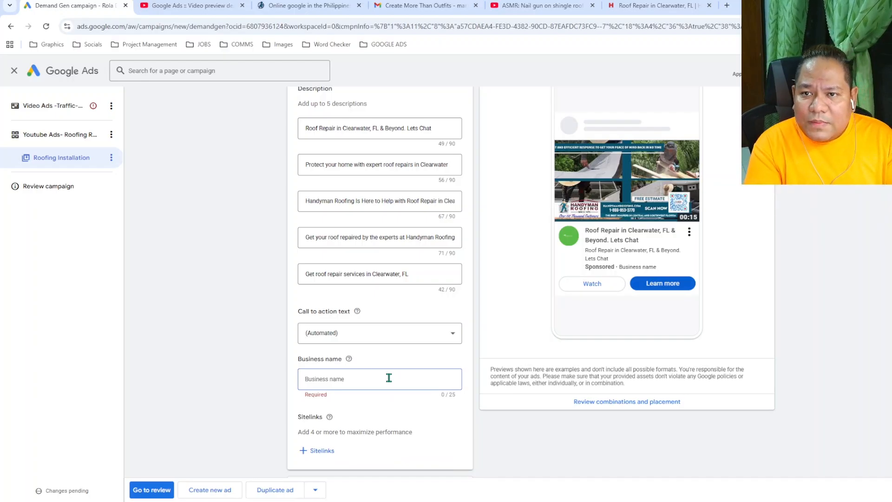
pyautogui.click(539, 6)
pyautogui.scroll(-1, 390, 212)
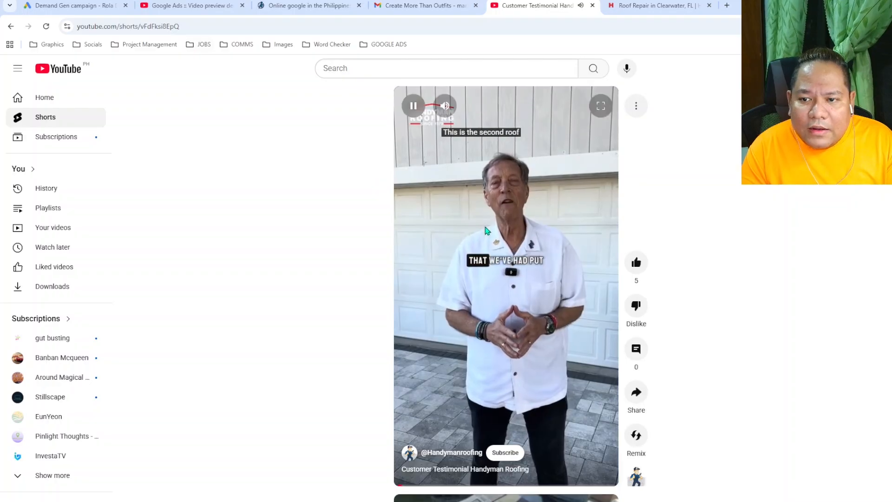
pyautogui.click(471, 218)
pyautogui.hotkey('ctrl', '1')
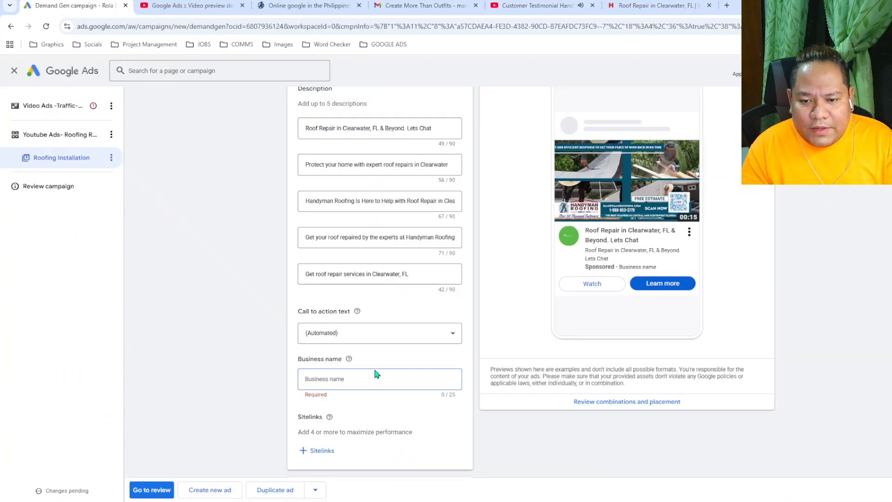
# Step: Enter "Handyman Roofing" as the ad's business name
pyautogui.write('handyman')
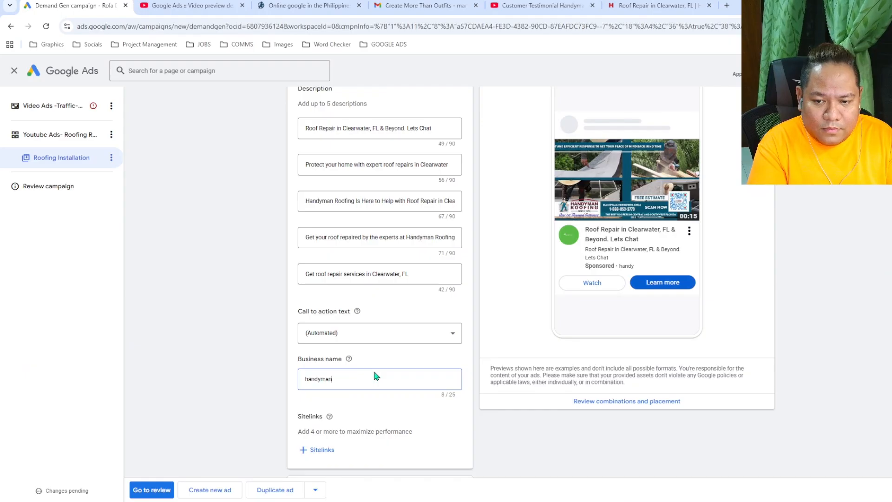
pyautogui.press('BackSpace')
pyautogui.press('BackSpace')
pyautogui.press('BackSpace')
pyautogui.press('BackSpace')
pyautogui.press('BackSpace')
pyautogui.press('BackSpace')
pyautogui.press('BackSpace')
pyautogui.press('BackSpace')
pyautogui.write('Handy')
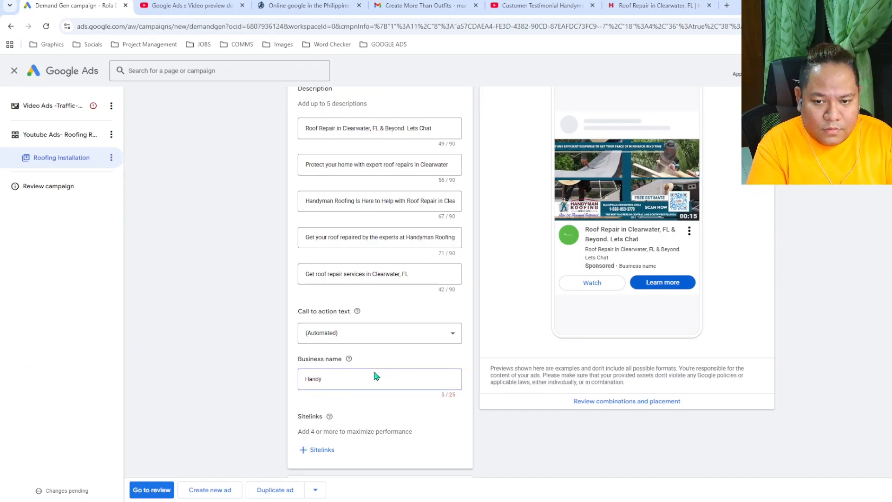
pyautogui.write('man Roofing')
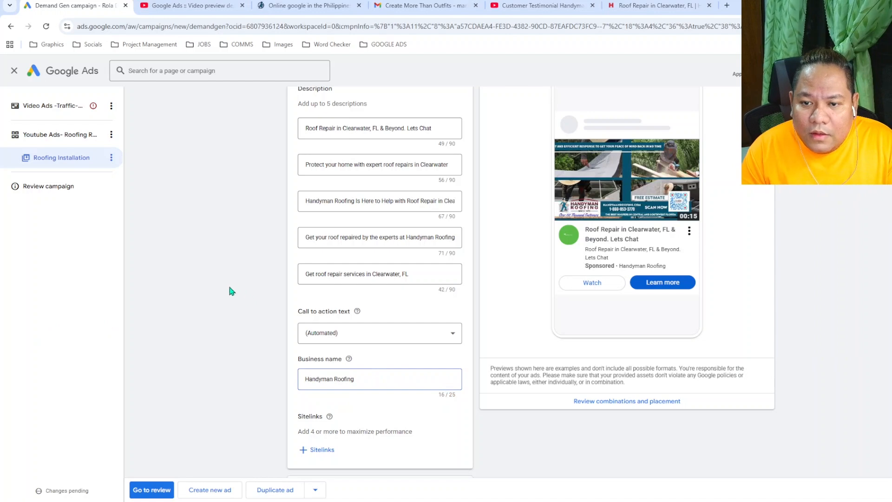
# Step: Review the ad's mobile preview, ad strength, videos, headlines, long headlines, descriptions and business name
pyautogui.scroll(2, 605, 315)
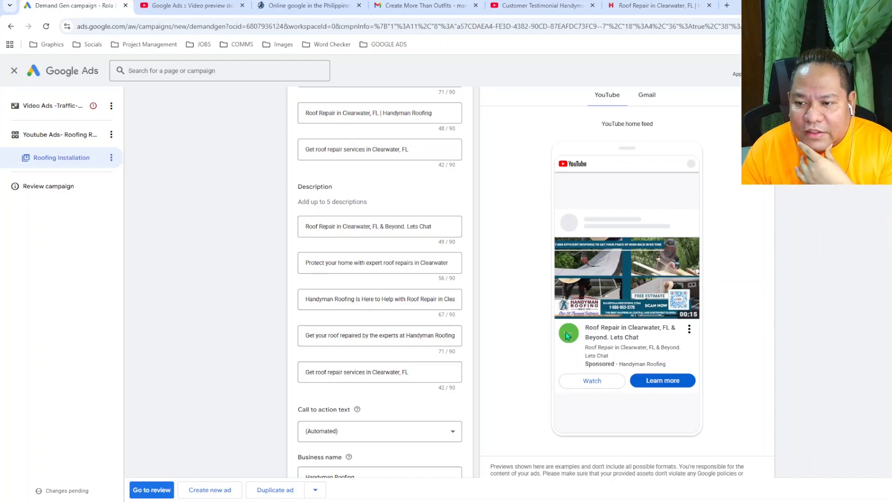
pyautogui.scroll(-2, 605, 317)
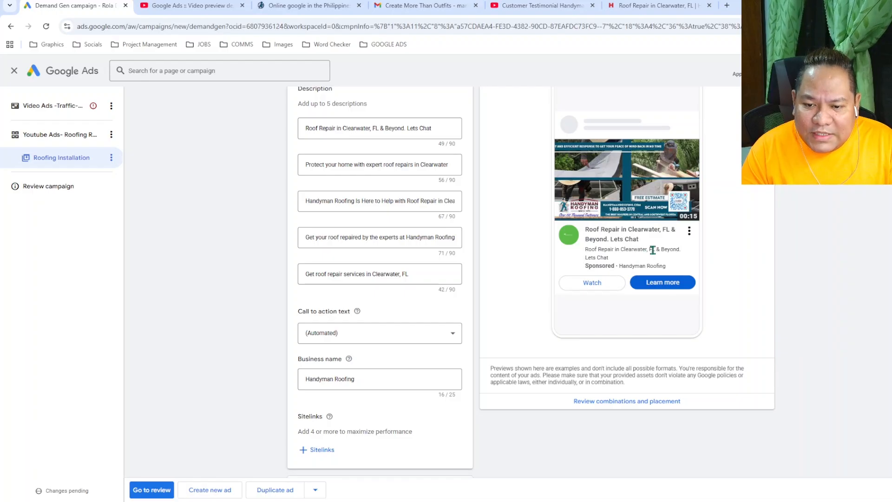
pyautogui.scroll(1, 595, 318)
pyautogui.scroll(5, 593, 318)
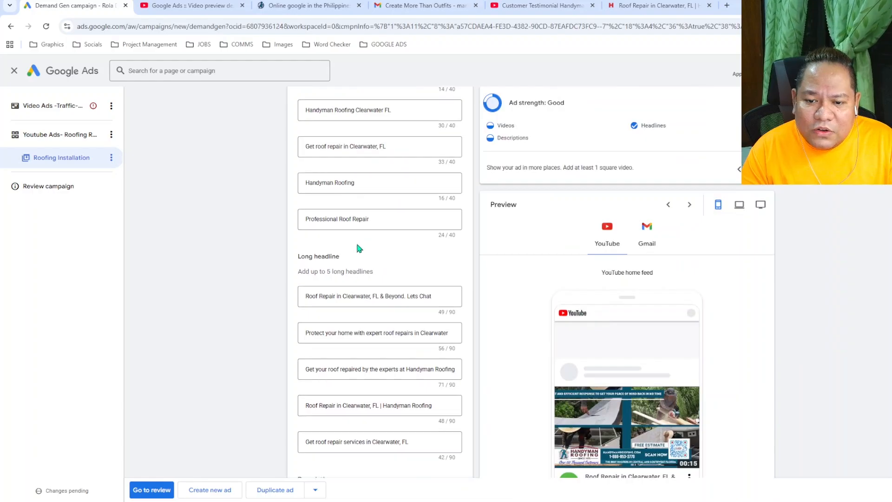
pyautogui.scroll(-10, 358, 242)
pyautogui.scroll(6, 519, 328)
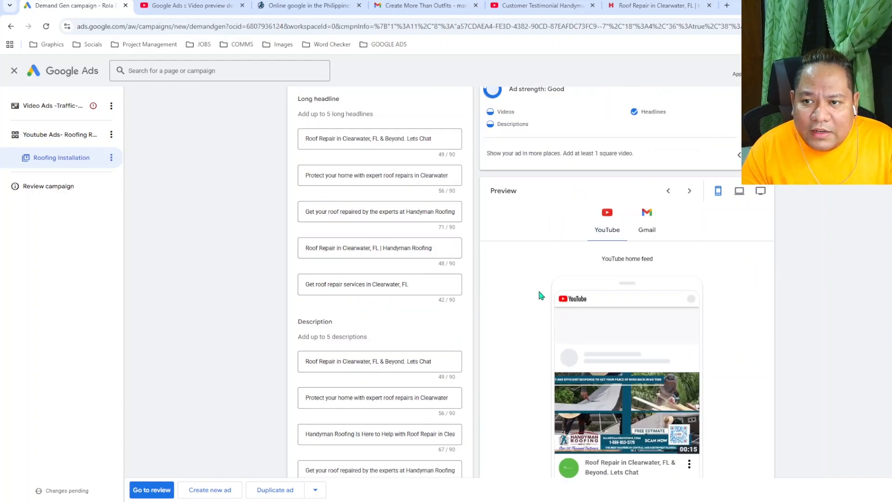
pyautogui.scroll(4, 539, 292)
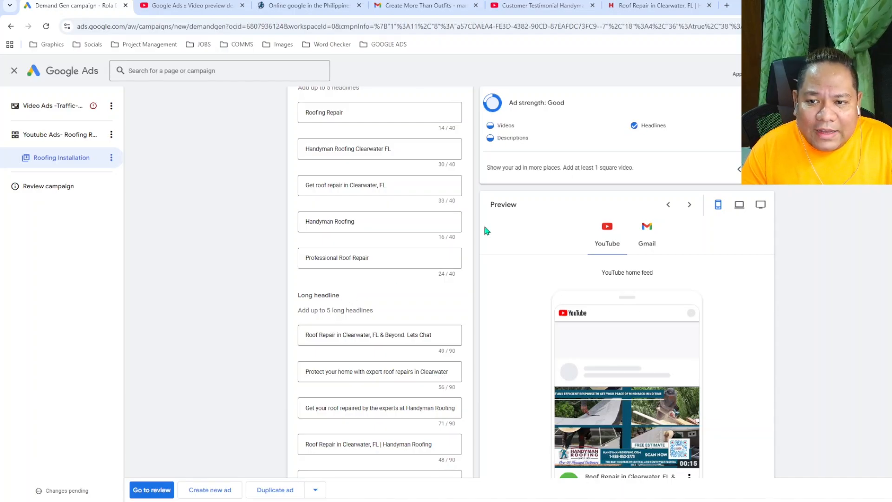
pyautogui.moveTo(294, 300); pyautogui.dragTo(348, 297)
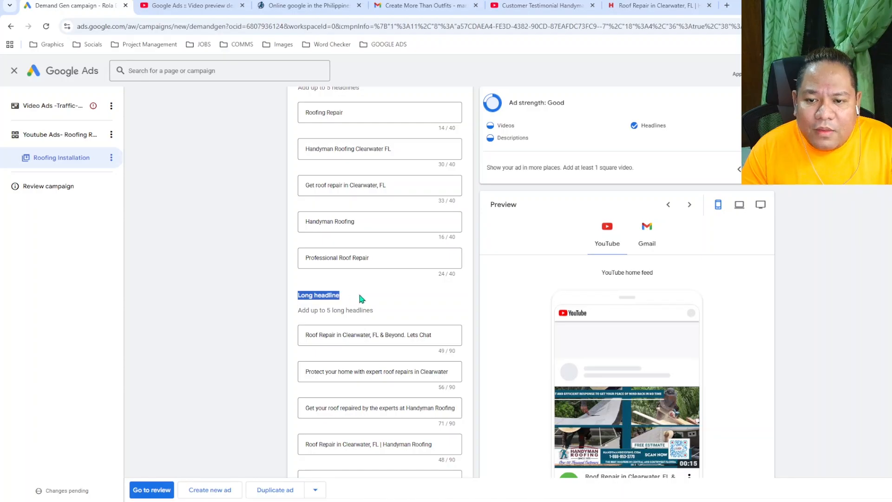
pyautogui.click(365, 297)
pyautogui.scroll(2, 497, 142)
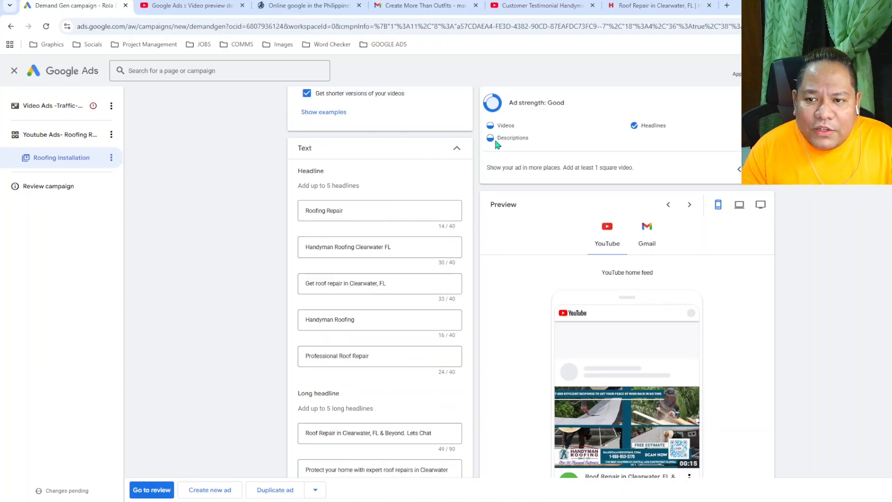
pyautogui.scroll(10, 497, 146)
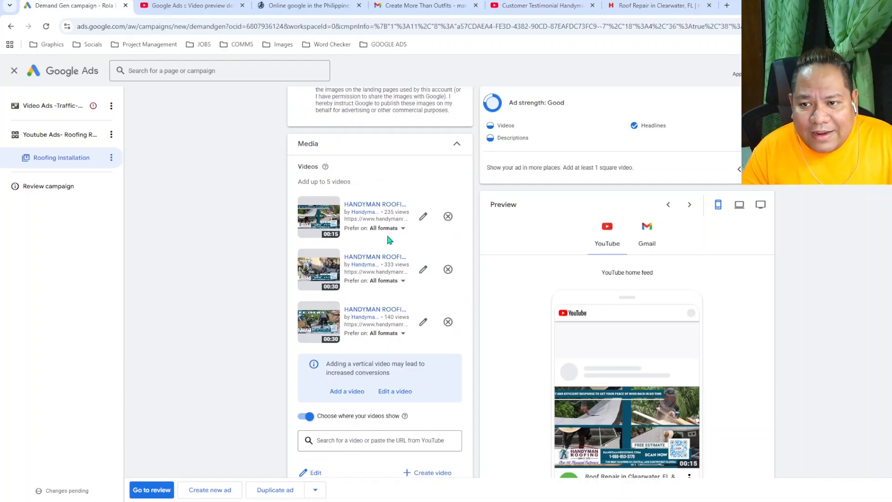
pyautogui.scroll(-20, 467, 241)
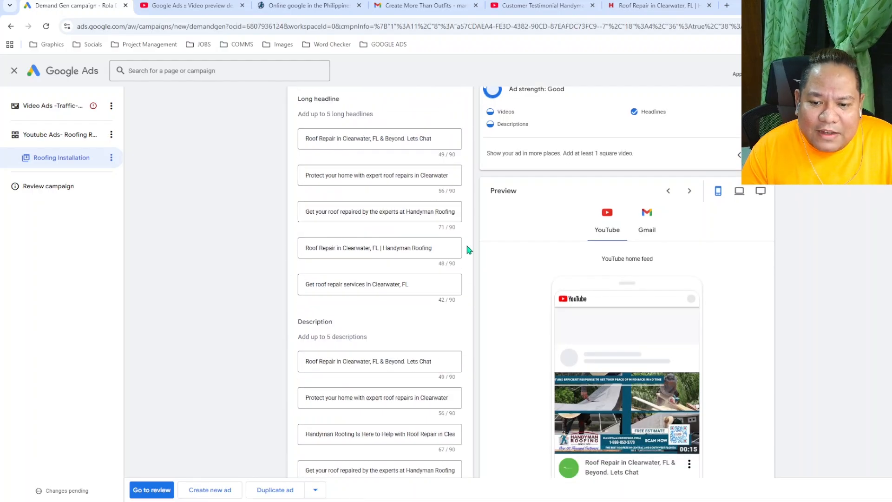
pyautogui.scroll(-6, 469, 251)
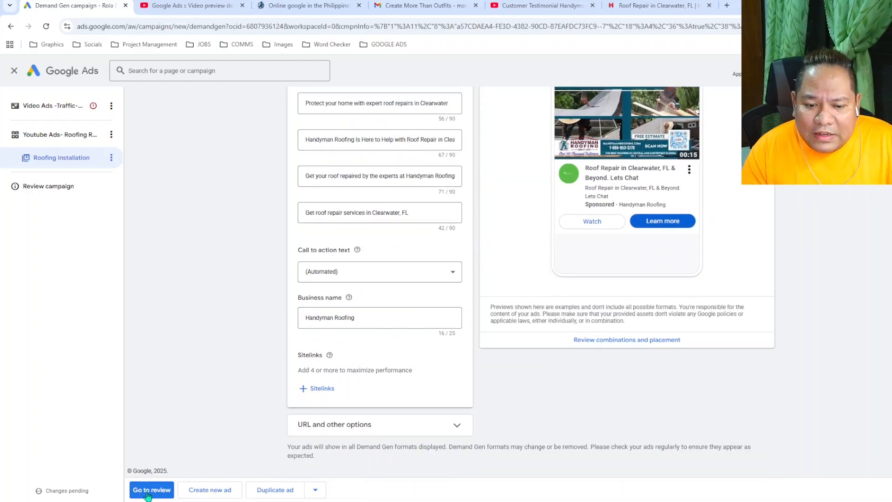
# Step: Open the campaign review, go to the reported campaign error and remove the overlapping All days entry from the ad schedule
pyautogui.click(150, 490)
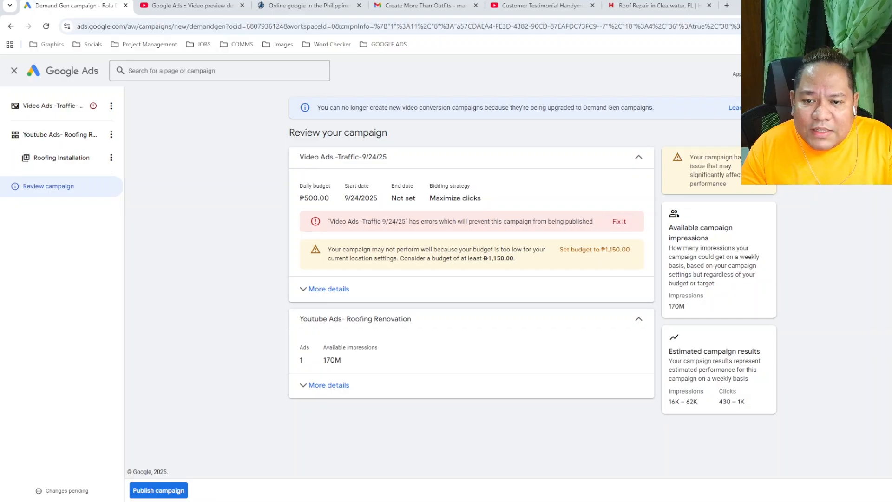
pyautogui.click(621, 223)
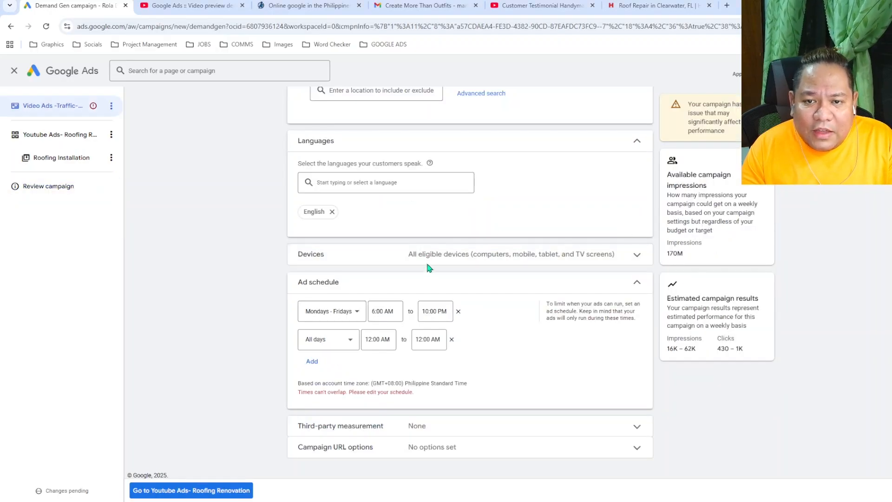
pyautogui.scroll(2, 424, 241)
pyautogui.scroll(-4, 424, 241)
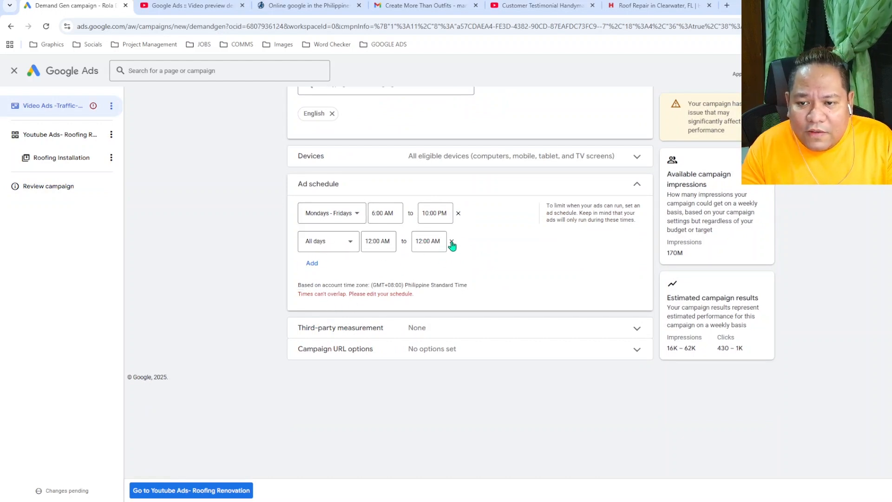
pyautogui.click(452, 242)
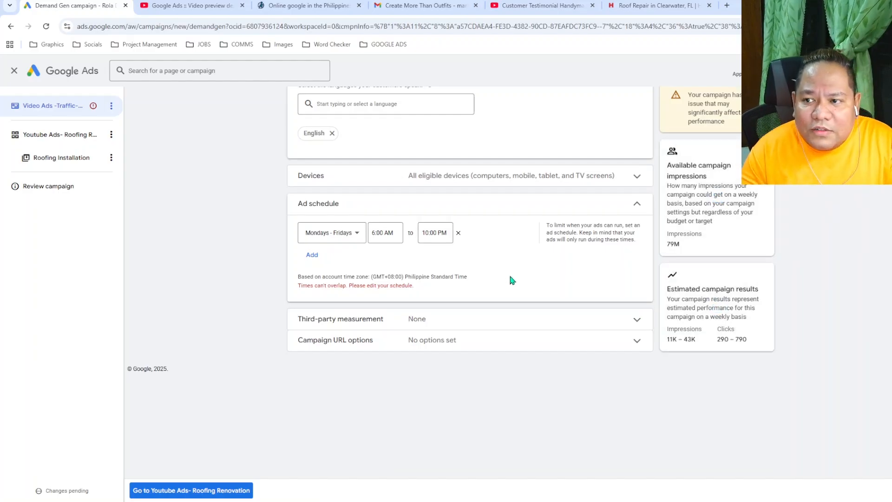
# Step: Continue through the Youtube Ads- Roofing Renovation ad group and the Roofing Installation ad back to the campaign review
pyautogui.click(206, 493)
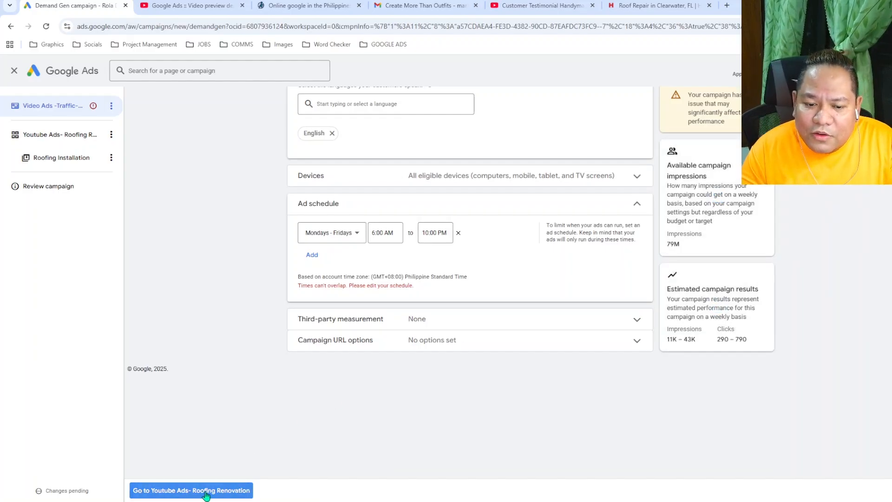
pyautogui.scroll(-7, 476, 227)
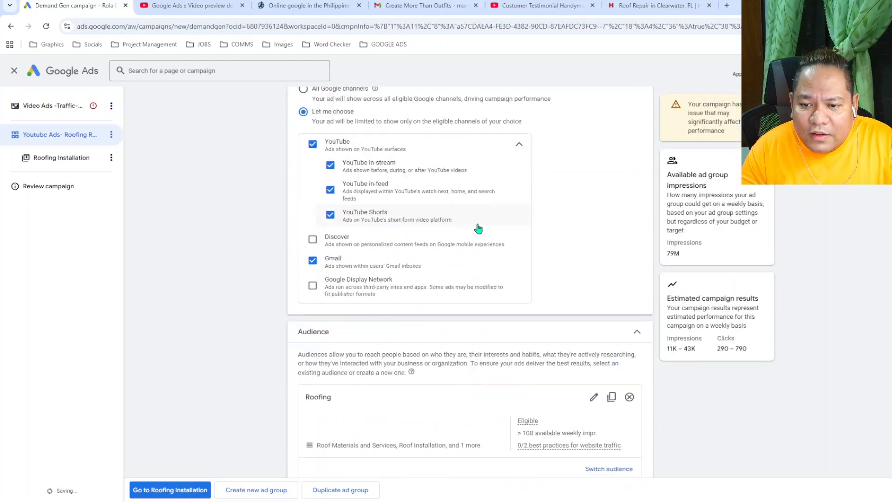
pyautogui.click(178, 493)
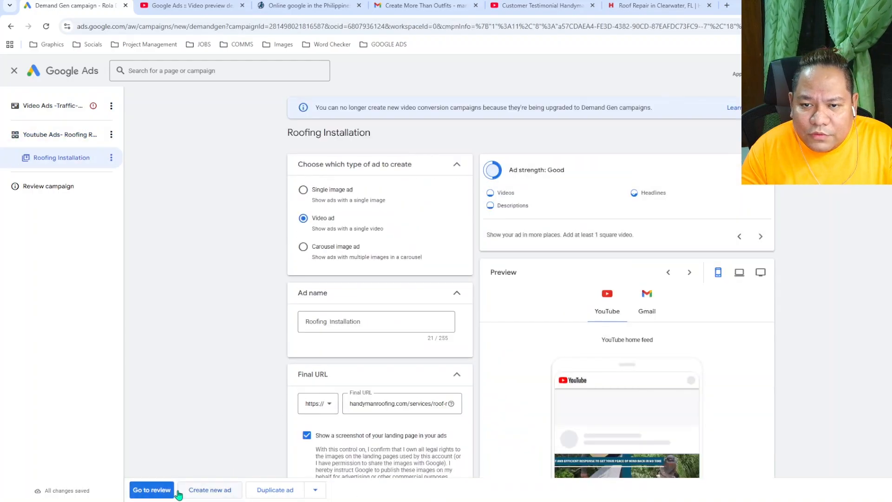
pyautogui.scroll(-4, 721, 275)
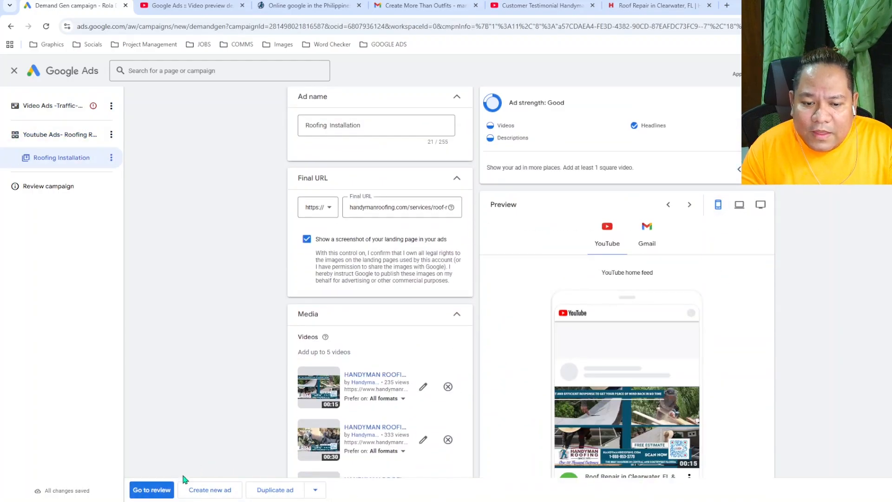
pyautogui.click(157, 491)
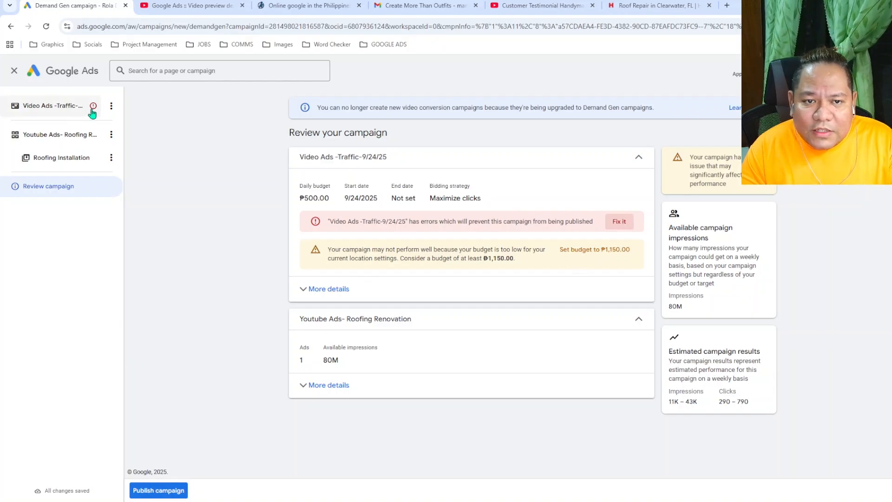
# Step: Reopen the Video Ads -Traffic campaign settings and remove the Mondays - Fridays 6:00 AM to 10:00 PM entry from the ad schedule
pyautogui.click(63, 116)
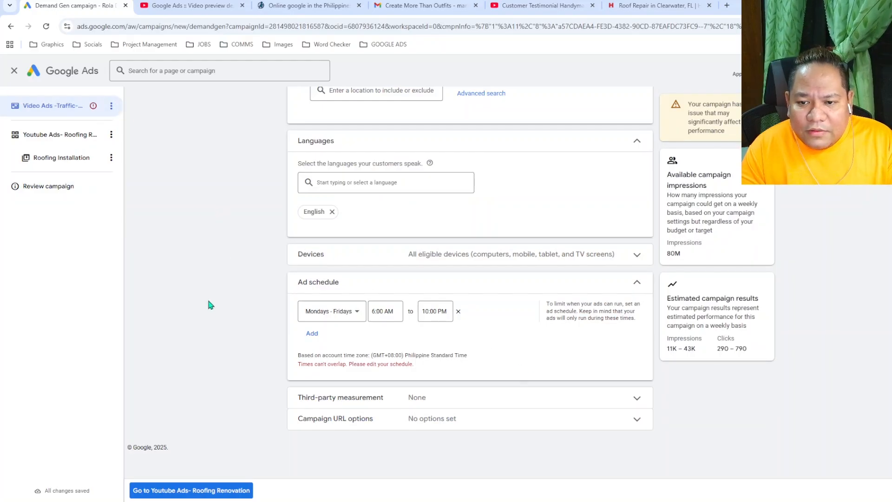
pyautogui.click(459, 311)
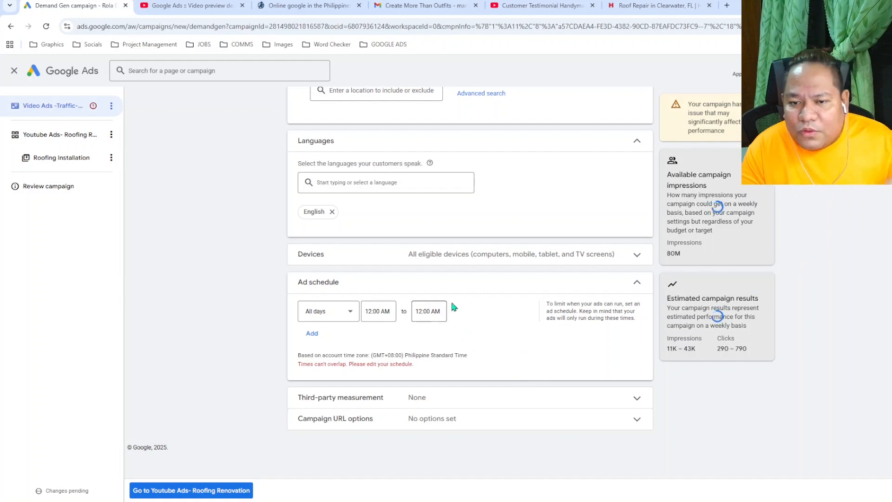
# Step: Try to clear the ad schedule error by adding a second All days entry and removing the first one
pyautogui.click(637, 283)
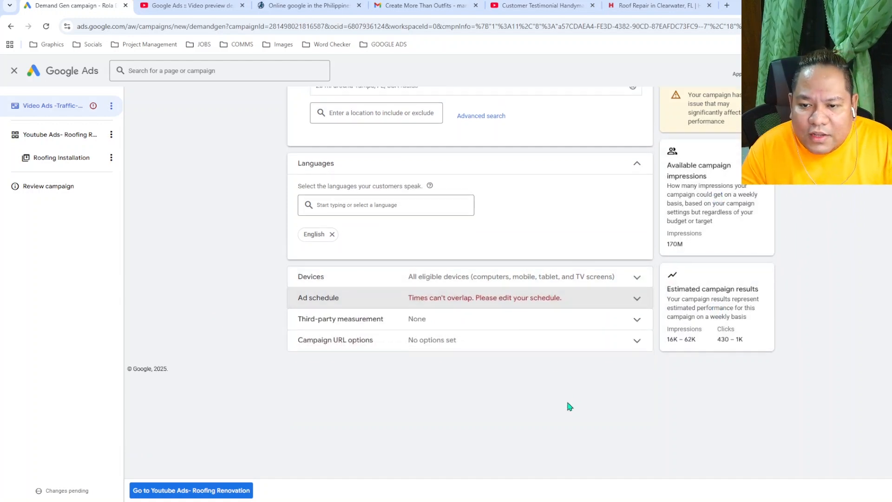
pyautogui.click(521, 302)
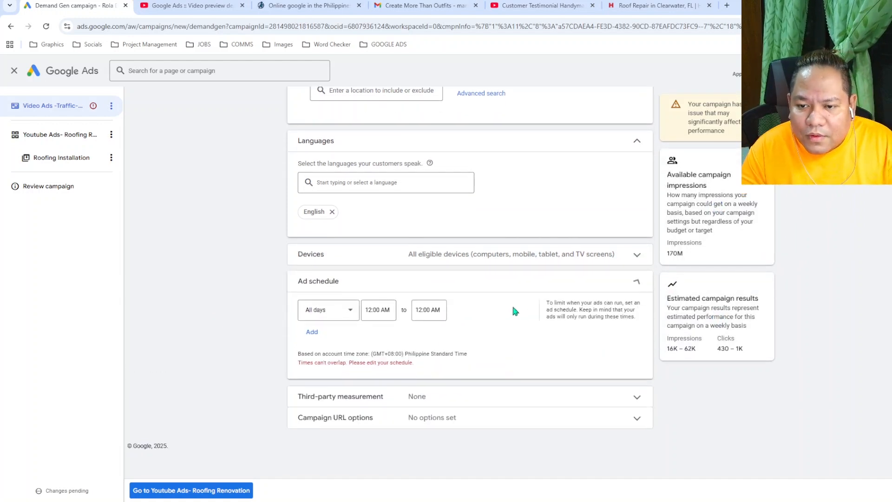
pyautogui.click(311, 333)
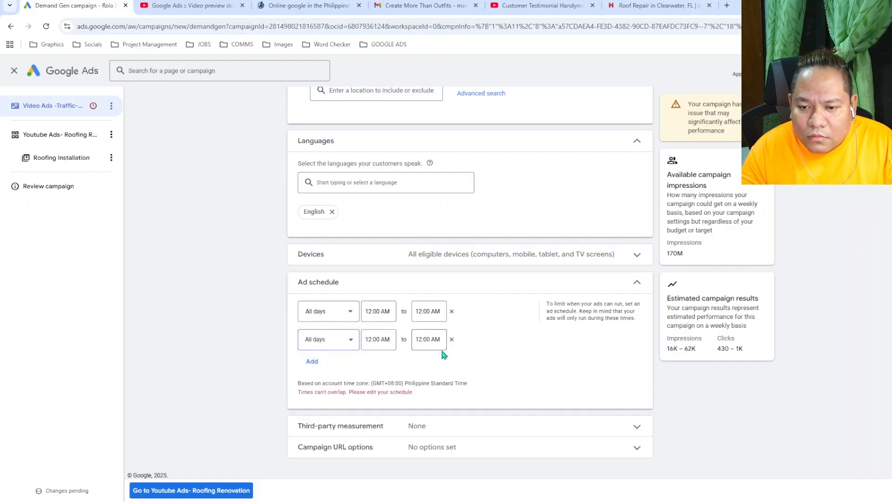
pyautogui.click(451, 311)
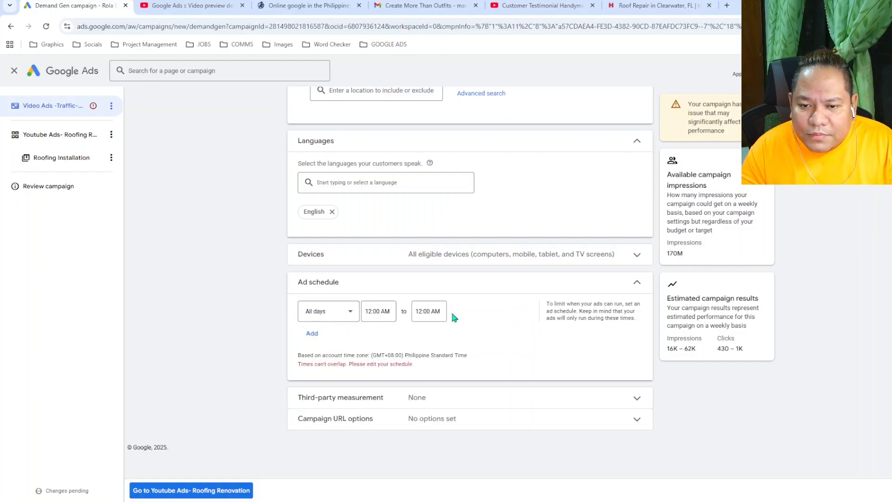
# Step: Set the All days ad schedule to run from 12:15 AM to 11:00 PM
pyautogui.scroll(10, 490, 292)
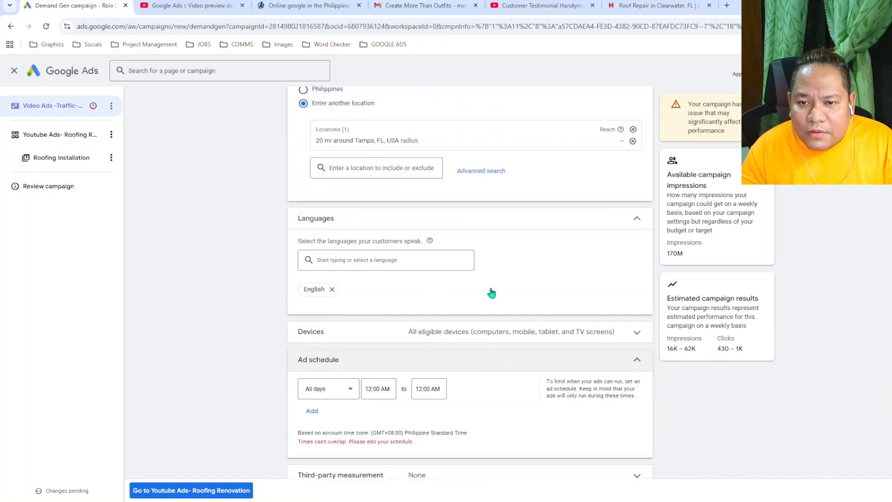
pyautogui.scroll(15, 491, 293)
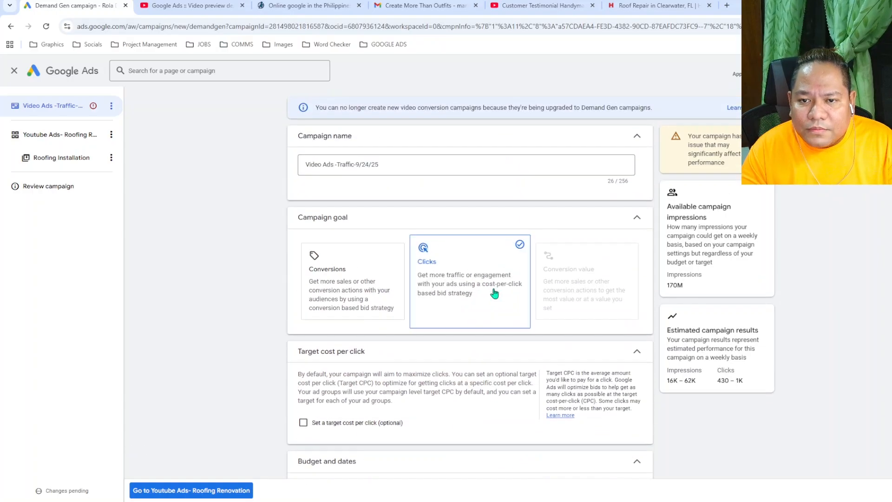
pyautogui.scroll(1, 730, 303)
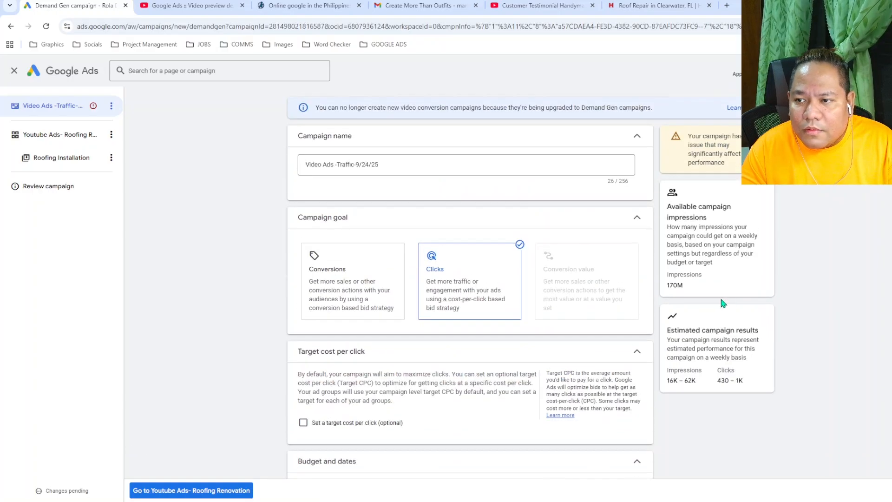
pyautogui.scroll(-20, 723, 303)
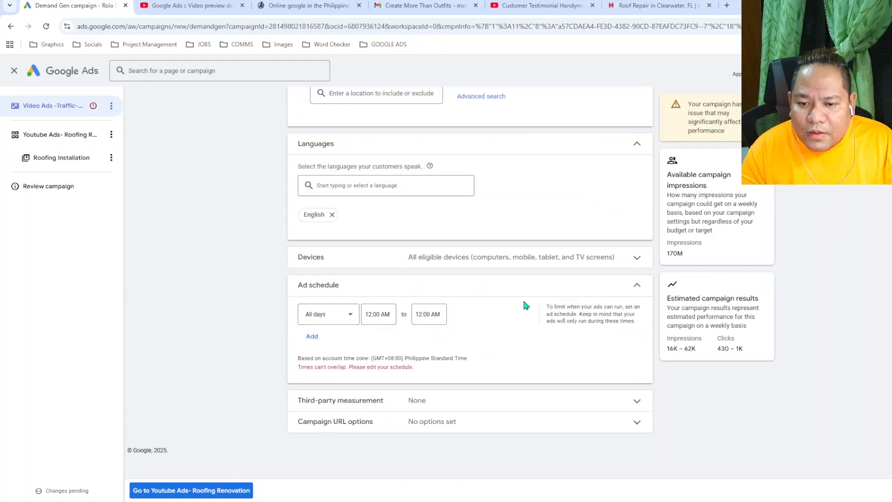
pyautogui.click(370, 314)
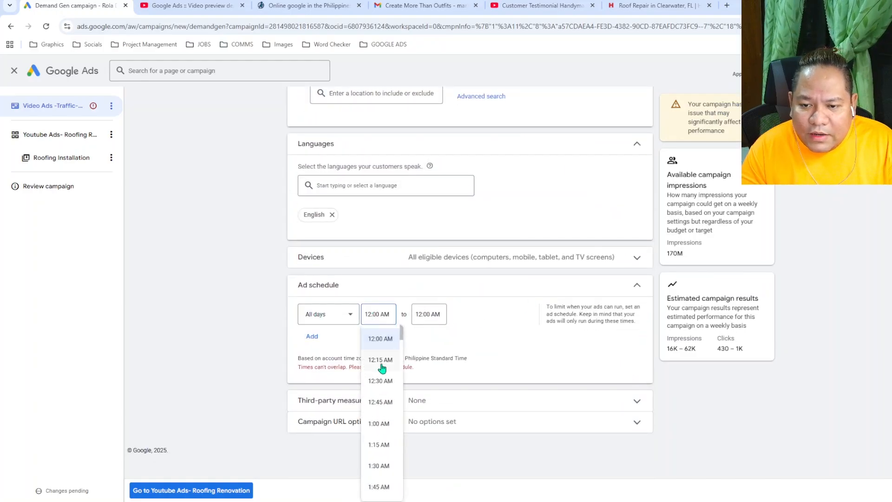
pyautogui.click(382, 367)
pyautogui.click(422, 314)
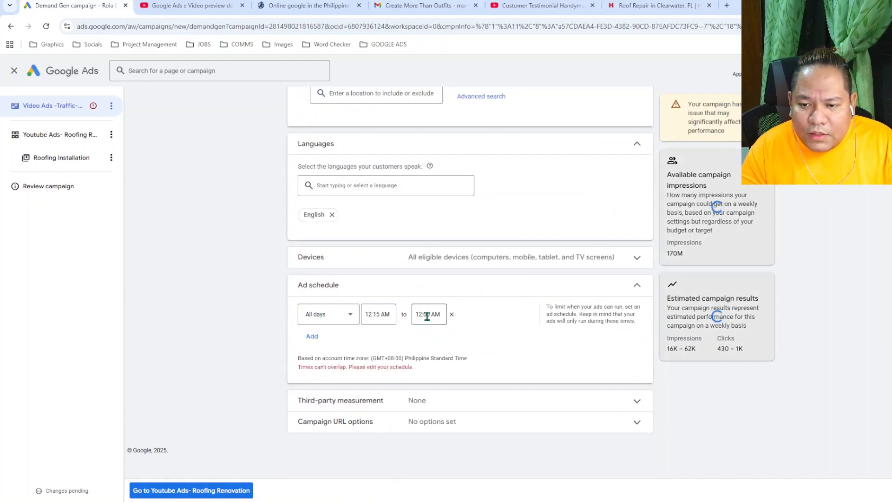
pyautogui.moveTo(422, 314); pyautogui.dragTo(411, 318)
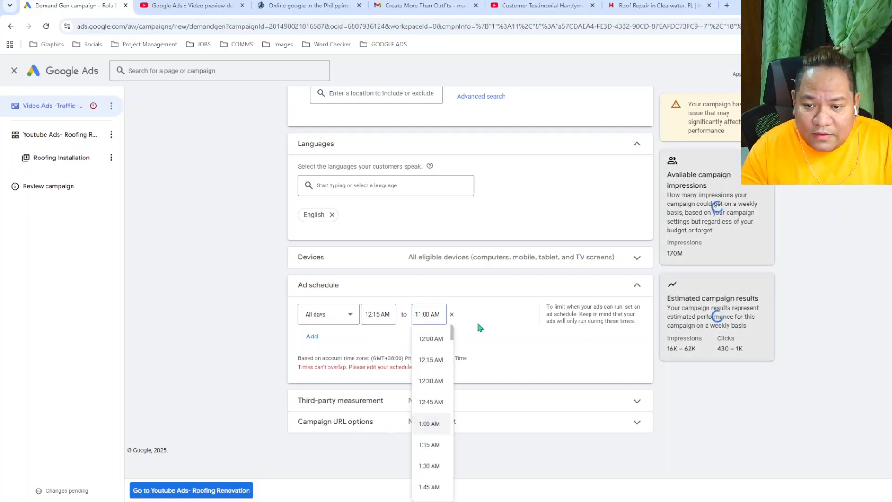
pyautogui.write('11p')
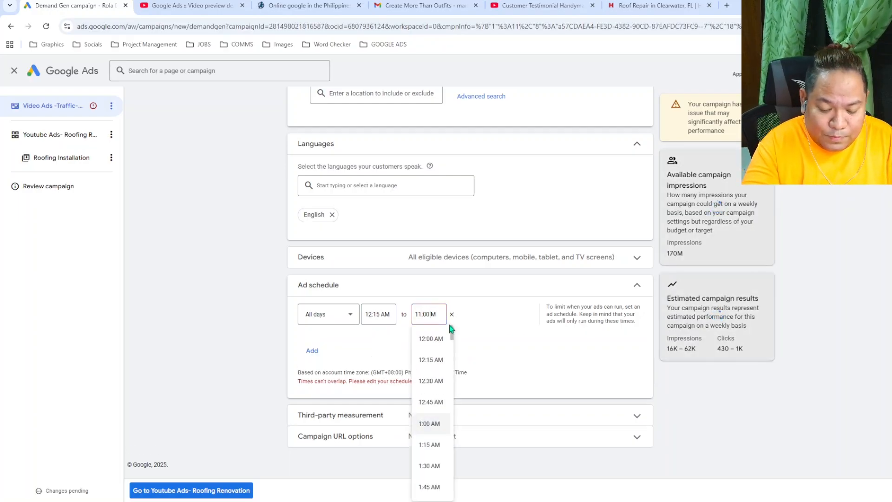
pyautogui.click(514, 331)
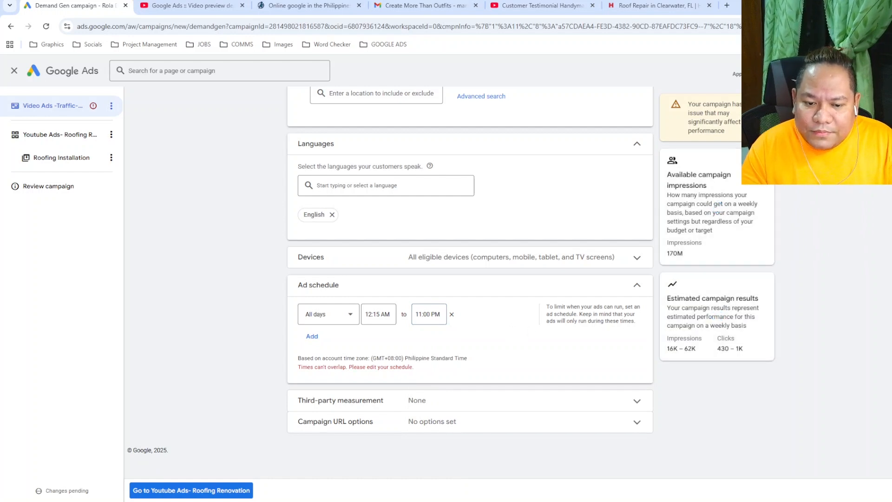
# Step: Continue from the campaign settings through the ad group and the Roofing Installation ad to the campaign review
pyautogui.click(164, 495)
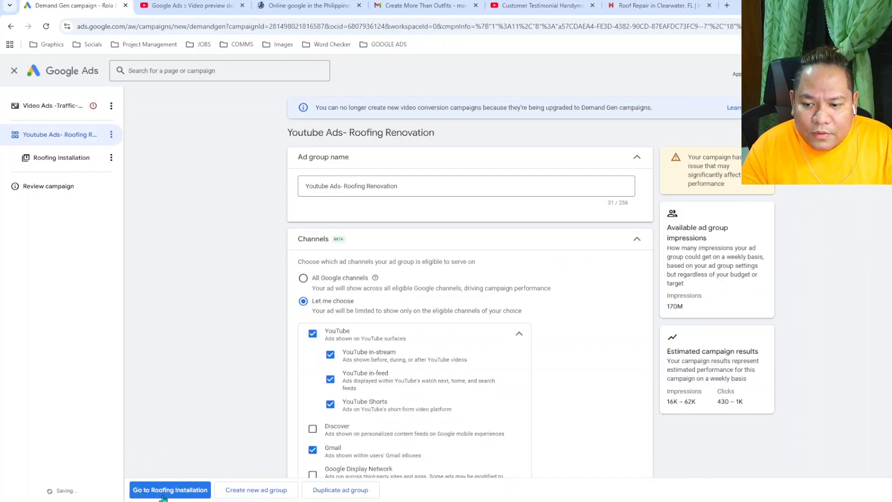
pyautogui.click(164, 491)
pyautogui.click(153, 490)
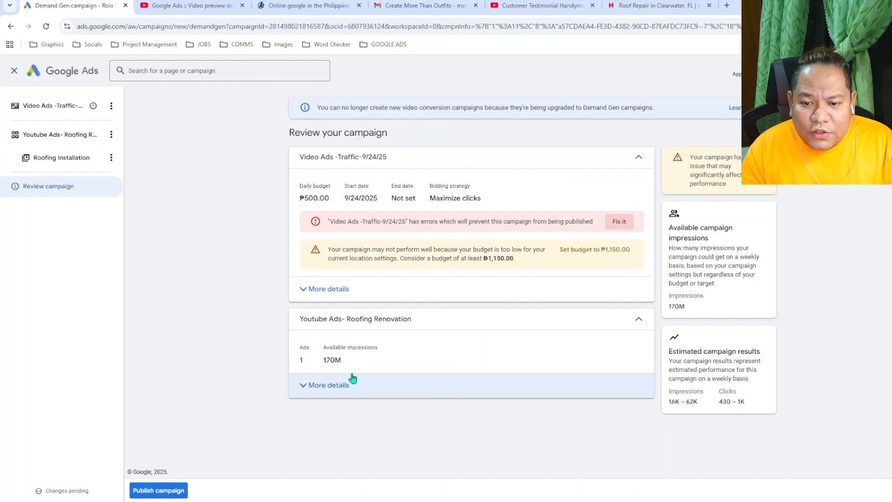
# Step: Check the Youtube Ads- Roofing Renovation ad group's channels in its review details and publish the campaign
pyautogui.click(383, 378)
pyautogui.scroll(-2, 424, 338)
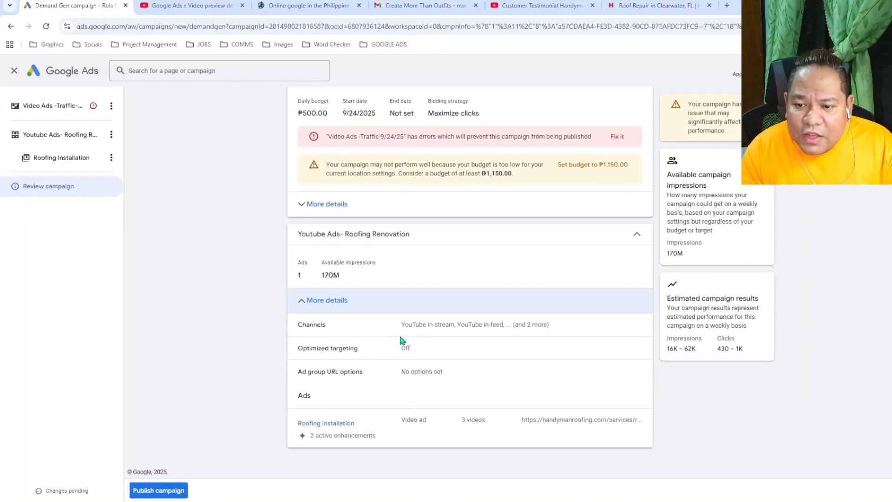
pyautogui.moveTo(401, 331); pyautogui.dragTo(550, 327)
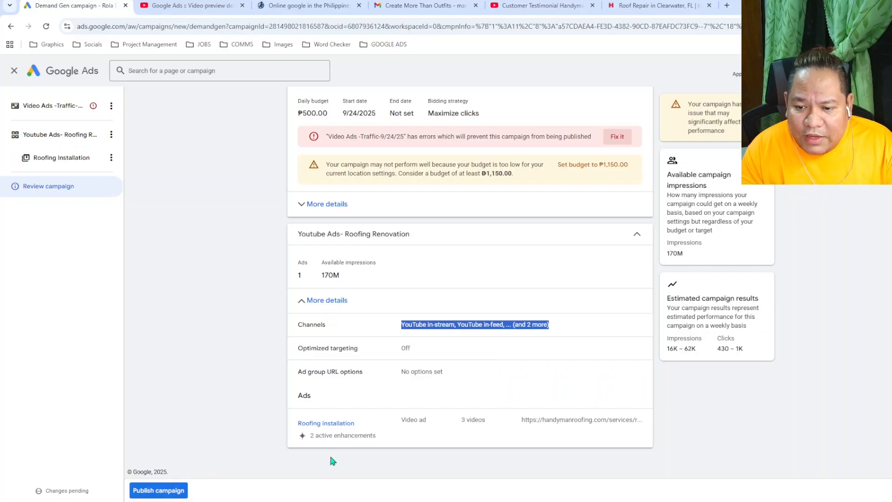
pyautogui.click(158, 495)
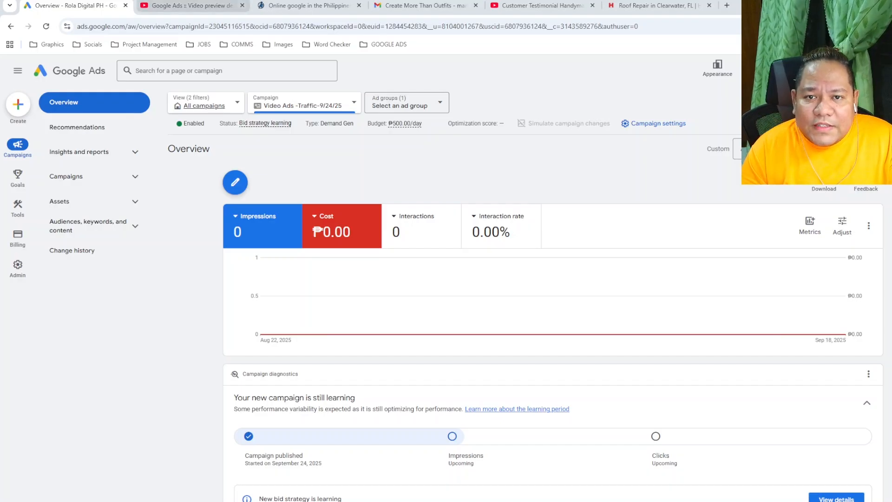
# Step: Close the Google Ads video preview tab and look over the published campaign's performance overview and diagnostics
pyautogui.click(242, 5)
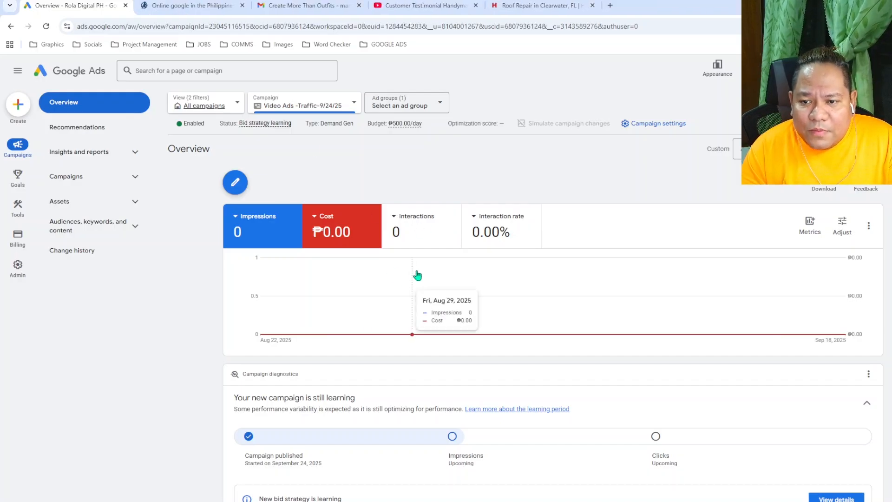
pyautogui.scroll(-3, 353, 233)
pyautogui.scroll(1, 367, 233)
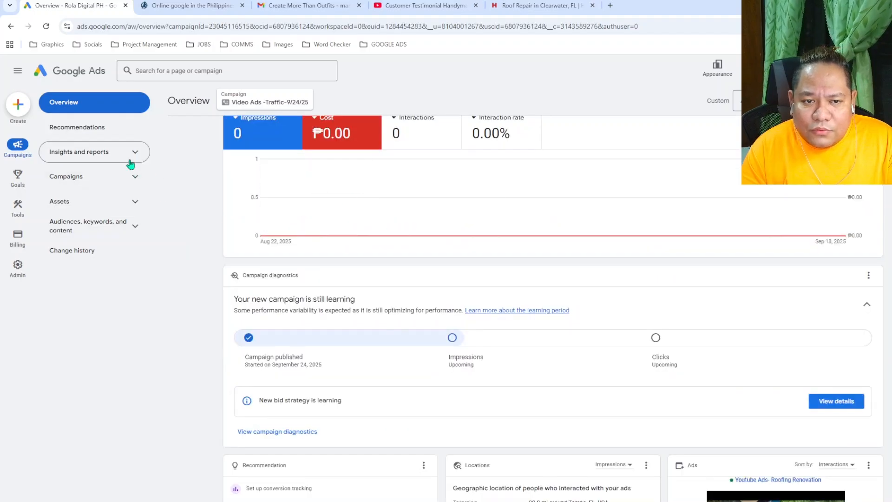
pyautogui.scroll(2, 393, 160)
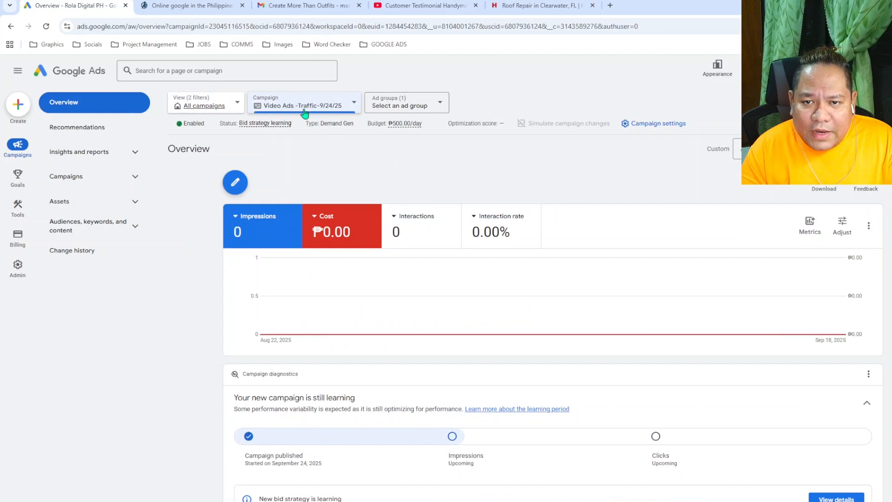
# Step: Open the campaign's ads list and check the Roofing Installation ad's strength and approval status
pyautogui.click(135, 179)
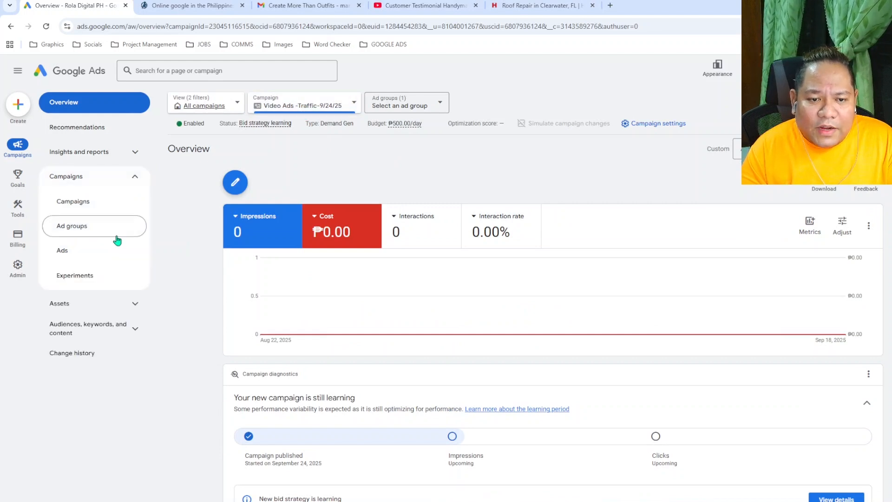
pyautogui.click(94, 255)
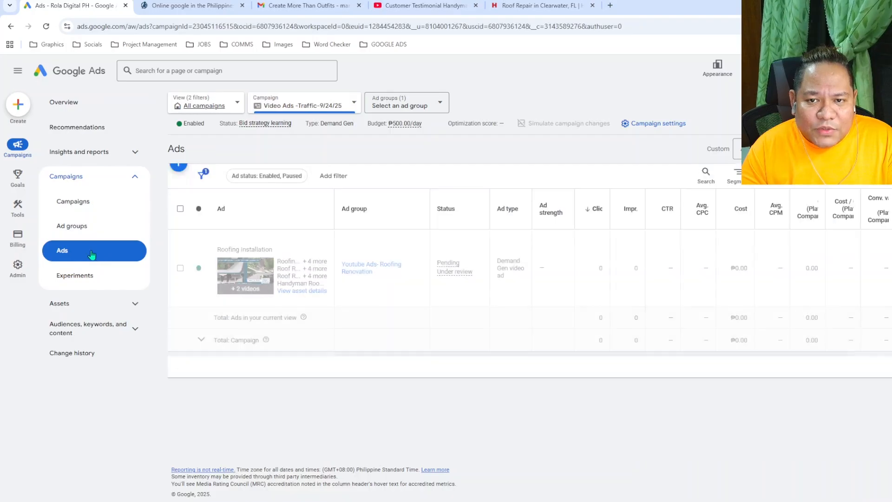
pyautogui.scroll(-1, 318, 279)
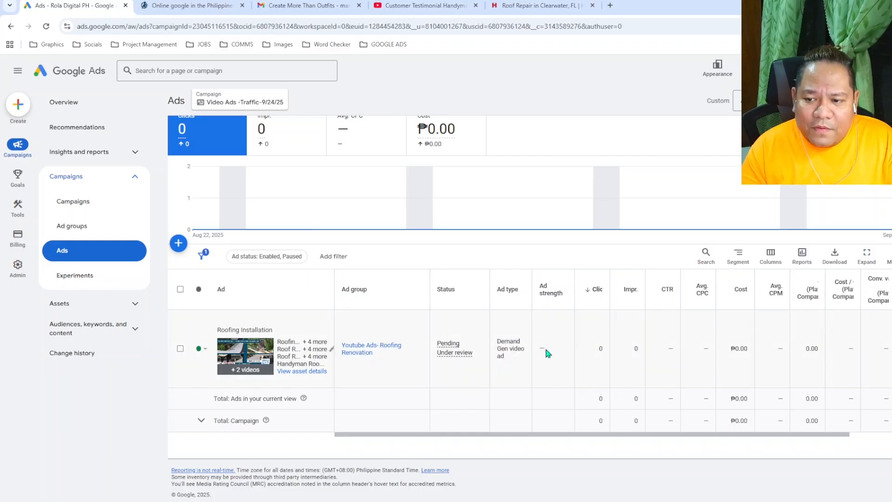
pyautogui.moveTo(541, 349); pyautogui.dragTo(549, 350)
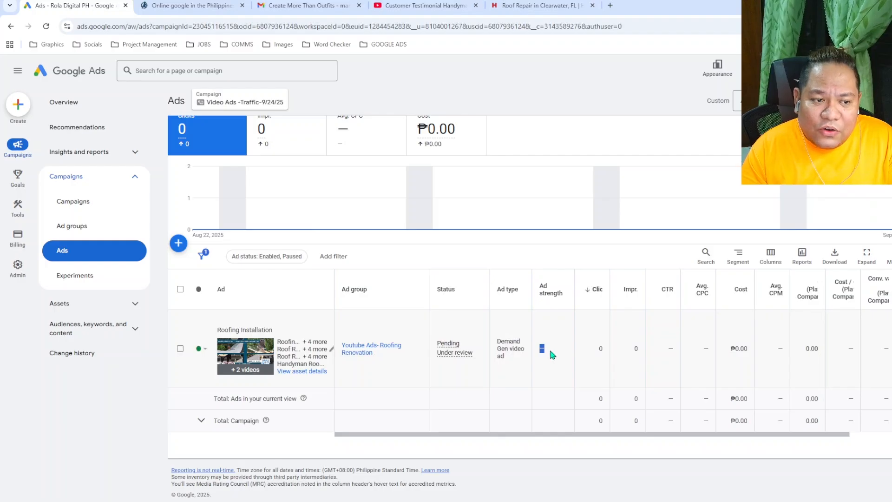
pyautogui.click(549, 355)
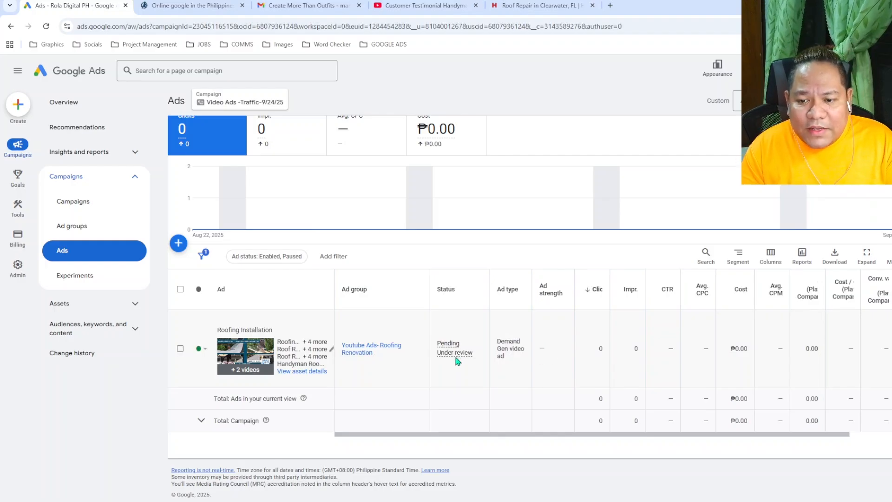
pyautogui.moveTo(454, 356)
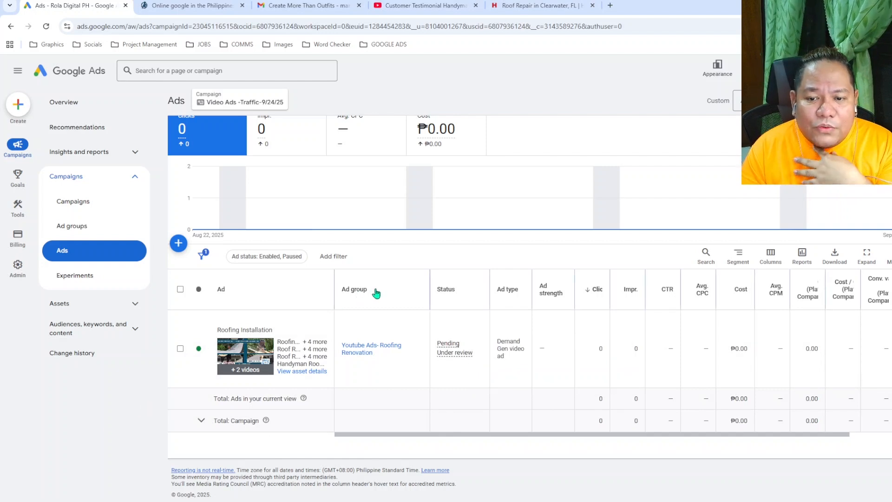
# Step: View the status options available for the Video Ads -Traffic-9/24/25 campaign
pyautogui.scroll(2, 380, 299)
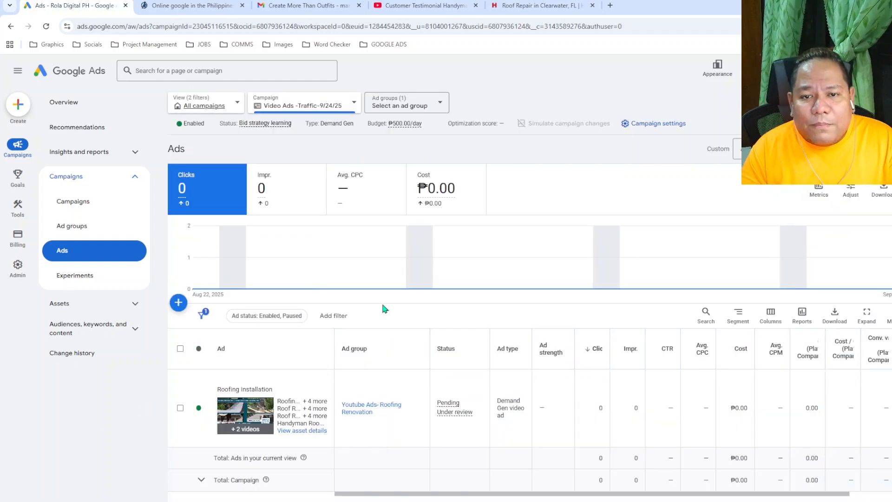
pyautogui.click(188, 124)
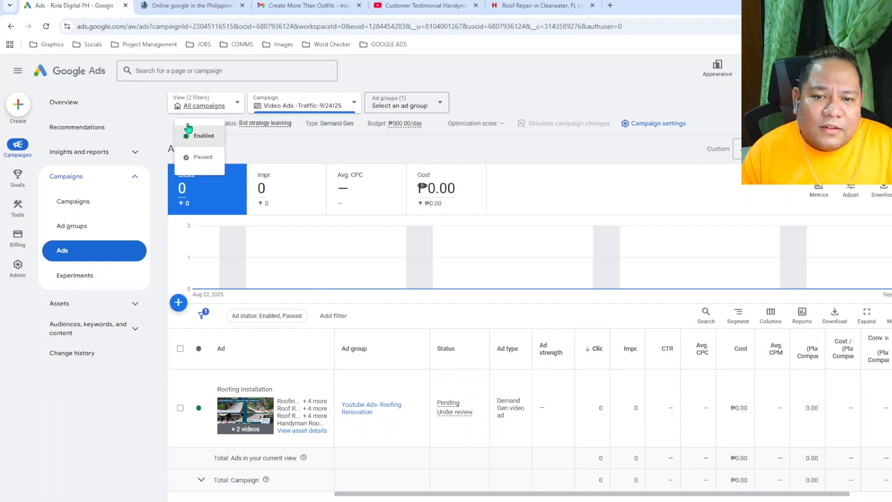
pyautogui.click(467, 92)
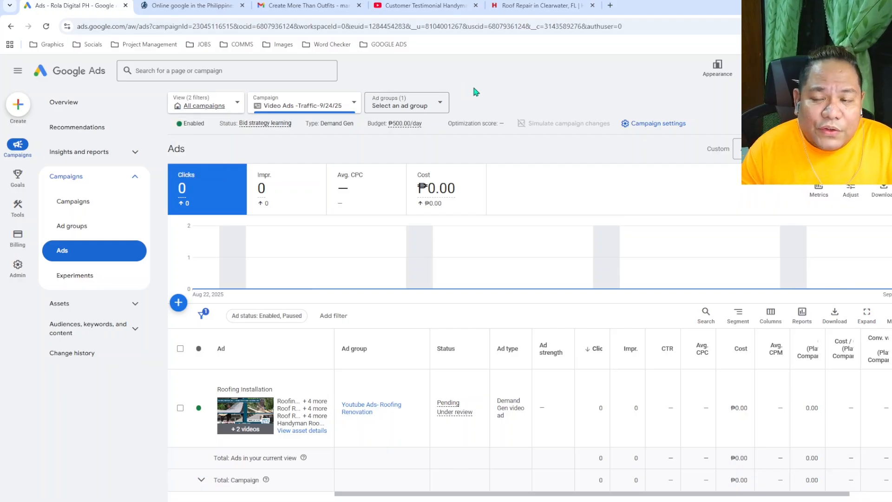
# Step: Open the Roofing Installation ad's asset details and review its headlines, long headlines and other assets with their status
pyautogui.scroll(-1, 499, 169)
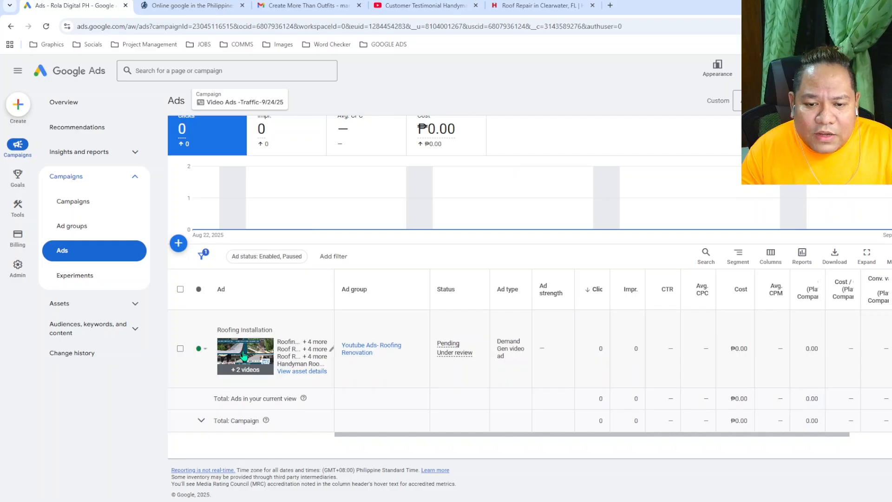
pyautogui.click(295, 372)
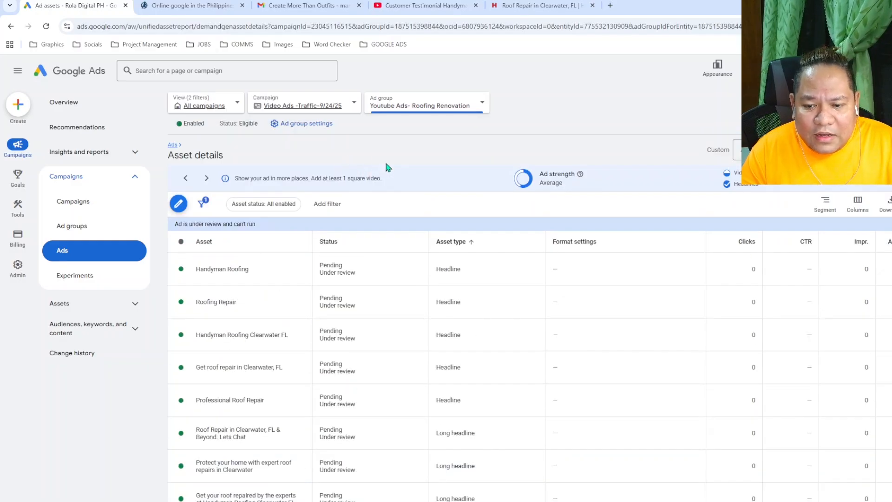
pyautogui.scroll(-5, 387, 168)
pyautogui.scroll(5, 339, 152)
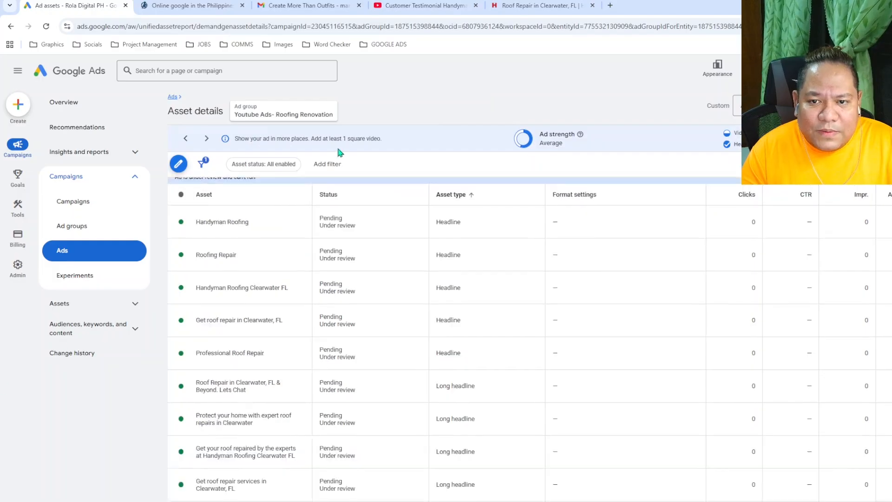
# Step: Switch the asset view back to the Video Ads -Traffic-9/24/25 campaign level and return to its ads list
pyautogui.click(327, 108)
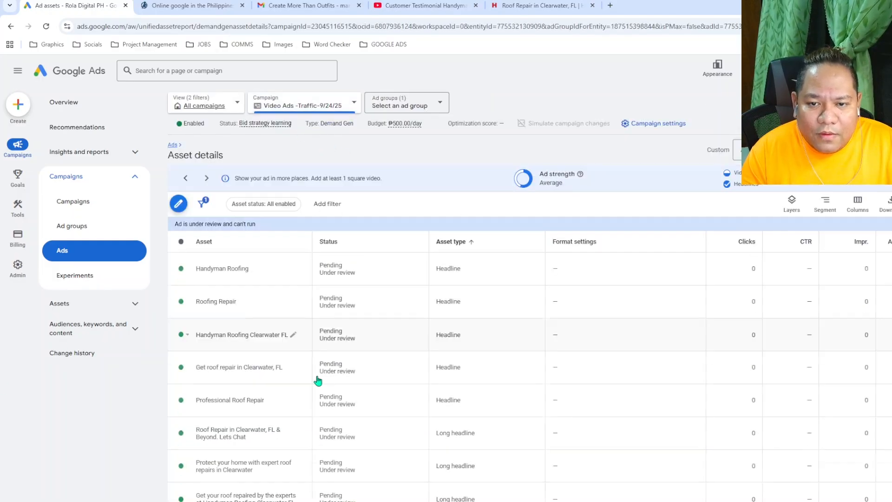
pyautogui.click(286, 110)
pyautogui.click(173, 149)
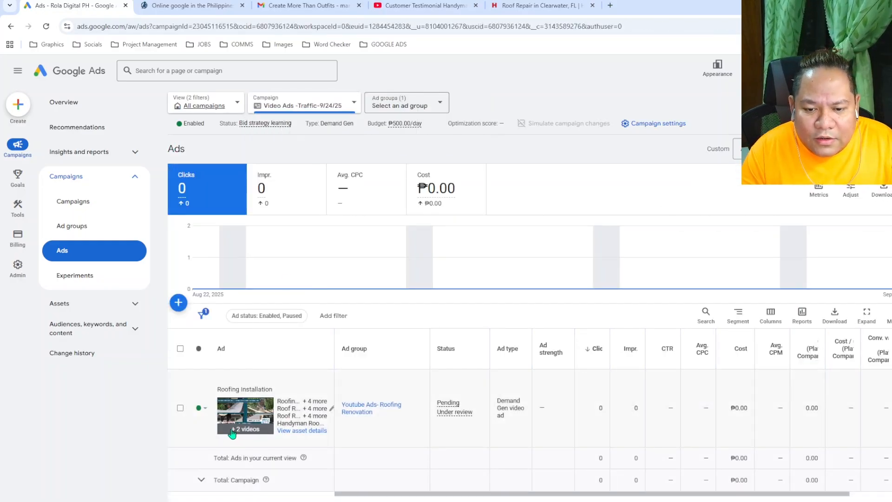
# Step: Open the list of videos used as assets in the Video Ads -Traffic-9/24/25 campaign and review its entries
pyautogui.scroll(-2, 246, 423)
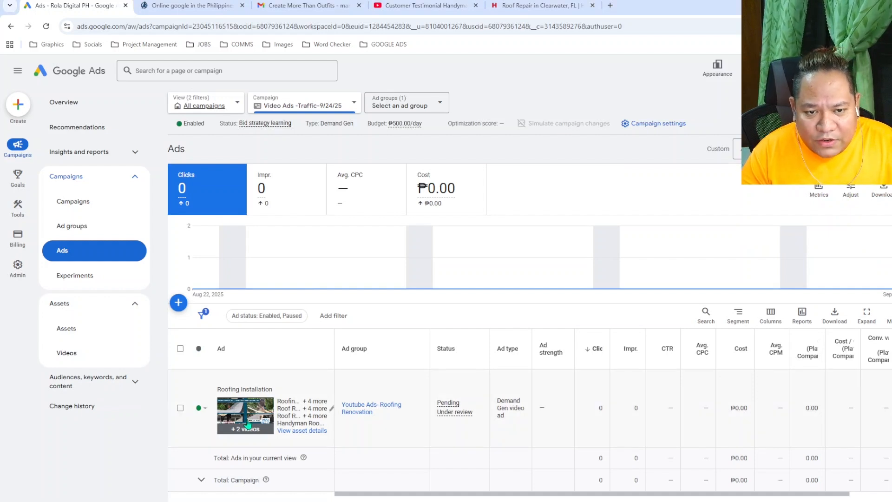
pyautogui.scroll(-2, 242, 392)
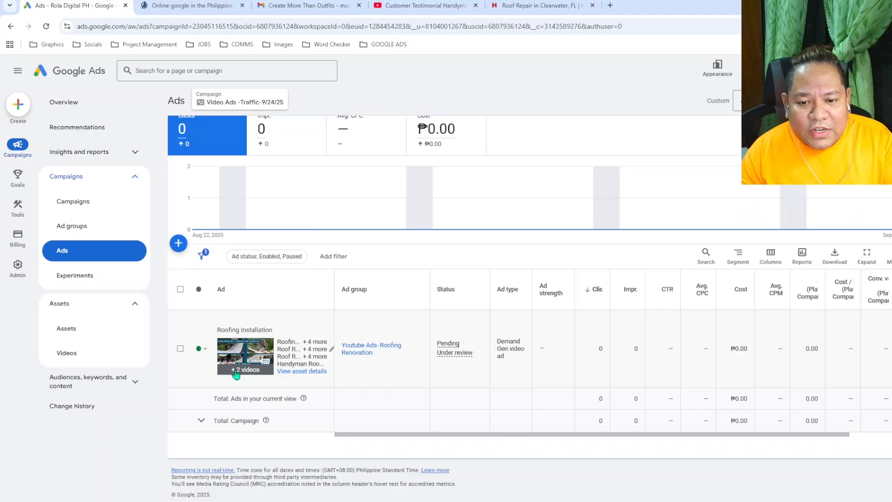
pyautogui.click(135, 304)
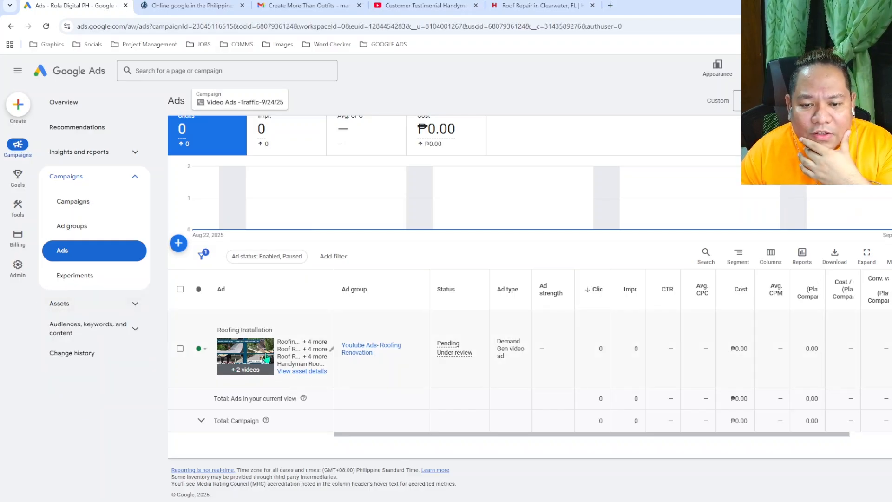
pyautogui.click(133, 309)
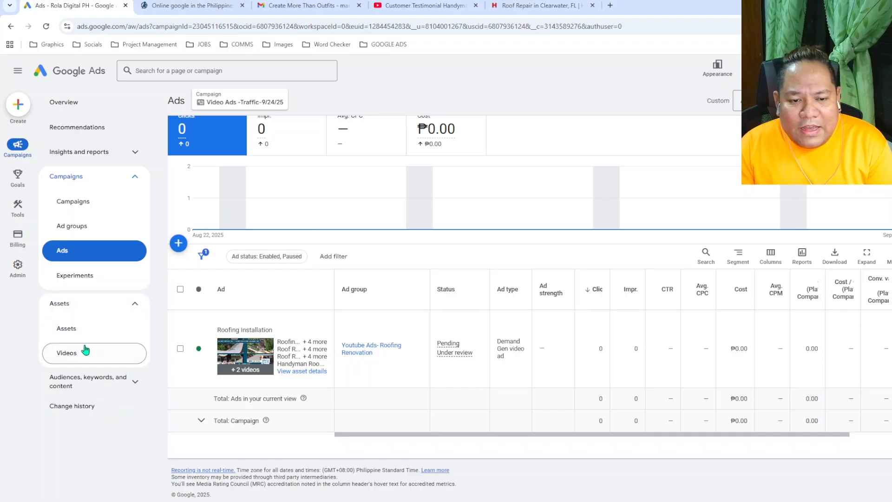
pyautogui.click(88, 354)
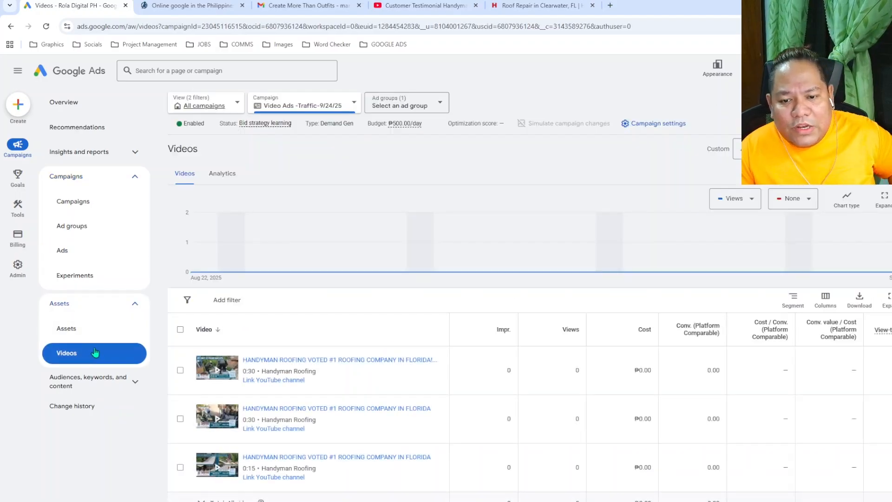
pyautogui.scroll(-2, 294, 298)
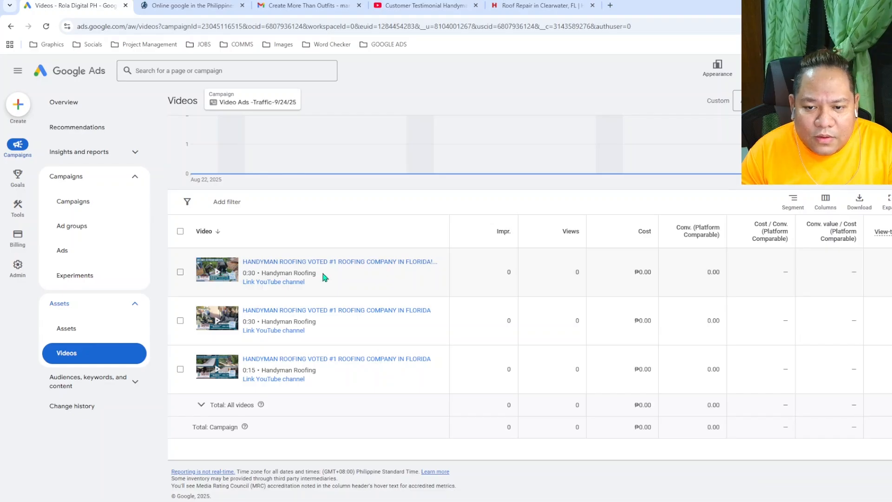
# Step: Play part of the first video's YouTube preview, the 30-second Se Habla Espanol spot, pause it and close the preview
pyautogui.click(216, 272)
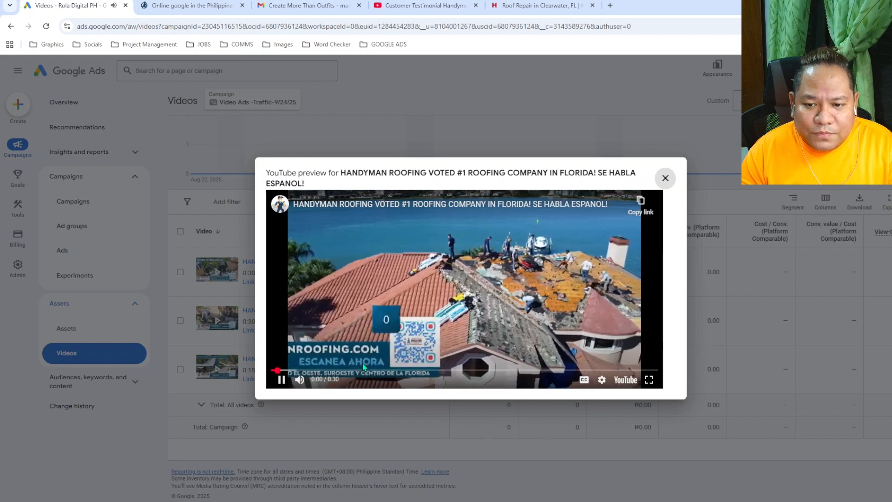
pyautogui.click(293, 373)
pyautogui.moveTo(293, 373); pyautogui.dragTo(256, 386)
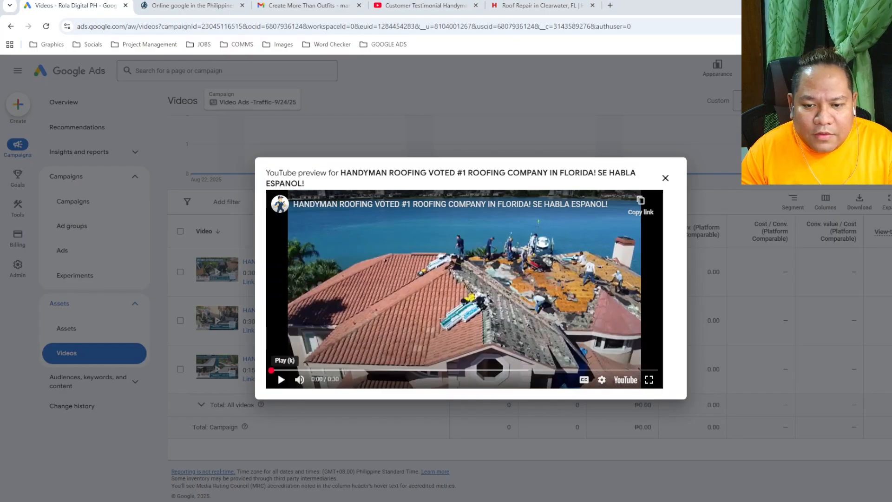
pyautogui.click(274, 381)
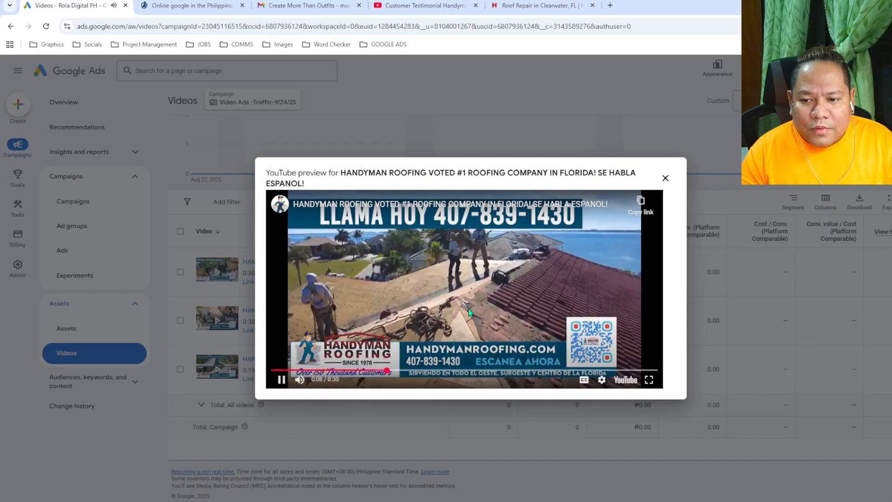
pyautogui.click(281, 379)
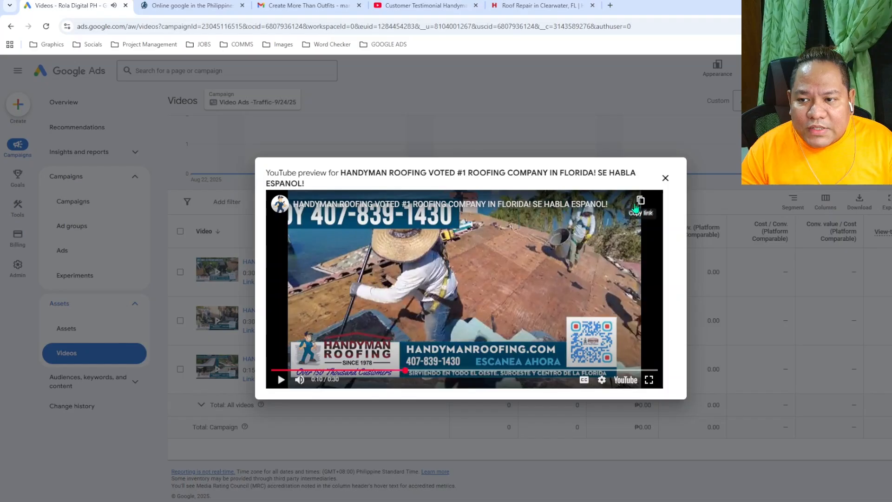
pyautogui.click(665, 178)
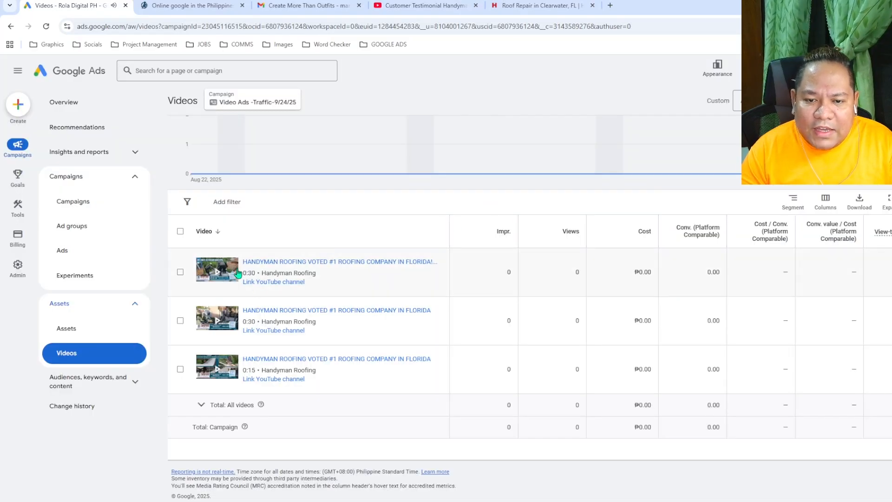
# Step: Open the Se Habla Espanol video's analytics, check the audience retention formats, and return to the campaign's video list
pyautogui.click(265, 263)
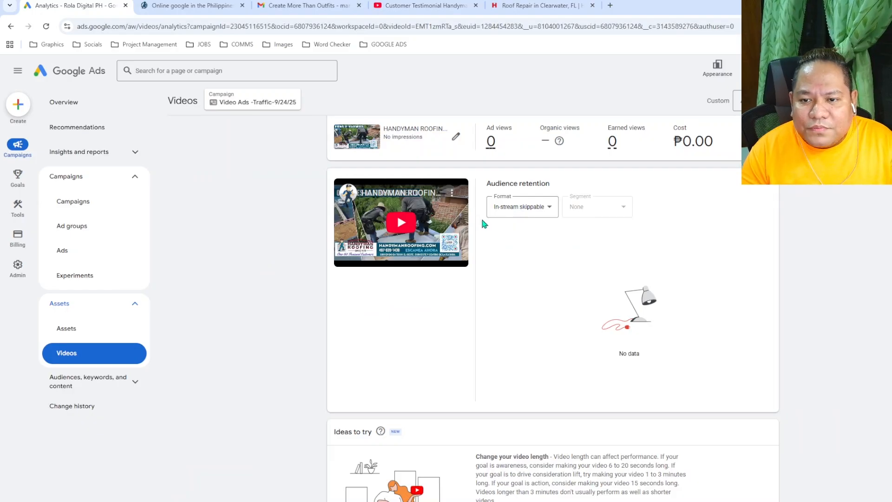
pyautogui.click(543, 213)
pyautogui.click(524, 277)
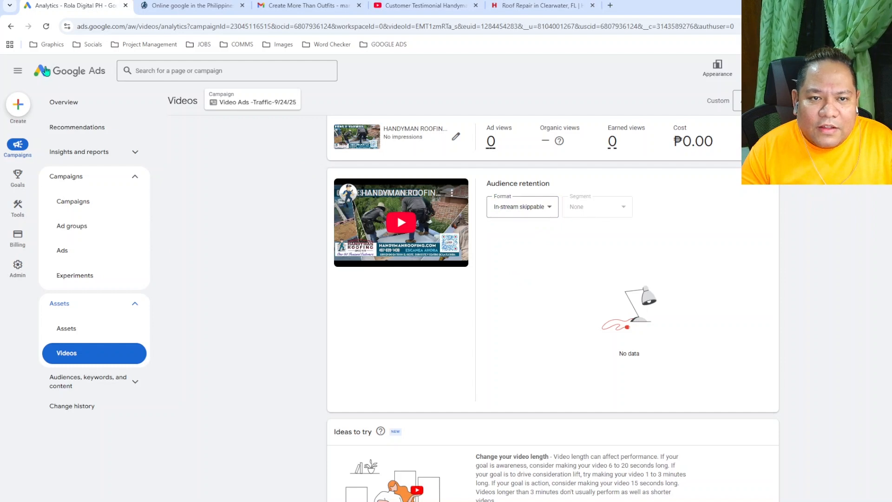
pyautogui.click(12, 26)
pyautogui.scroll(-2, 325, 288)
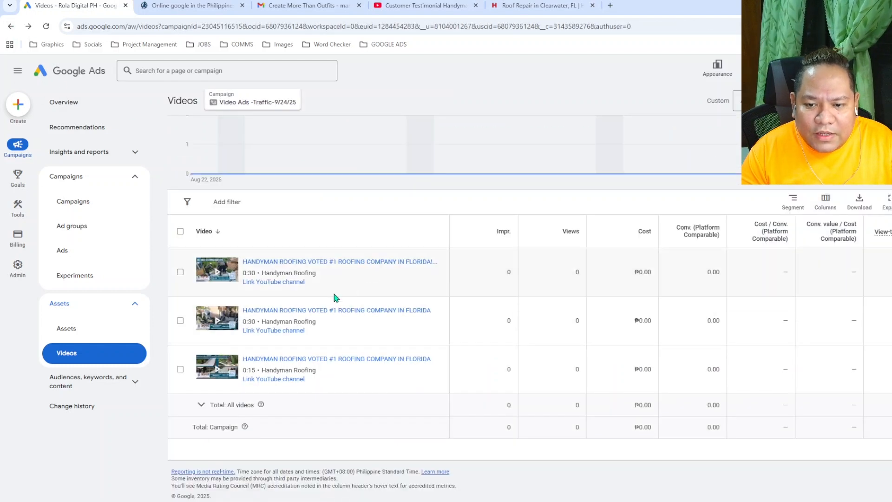
pyautogui.click(374, 263)
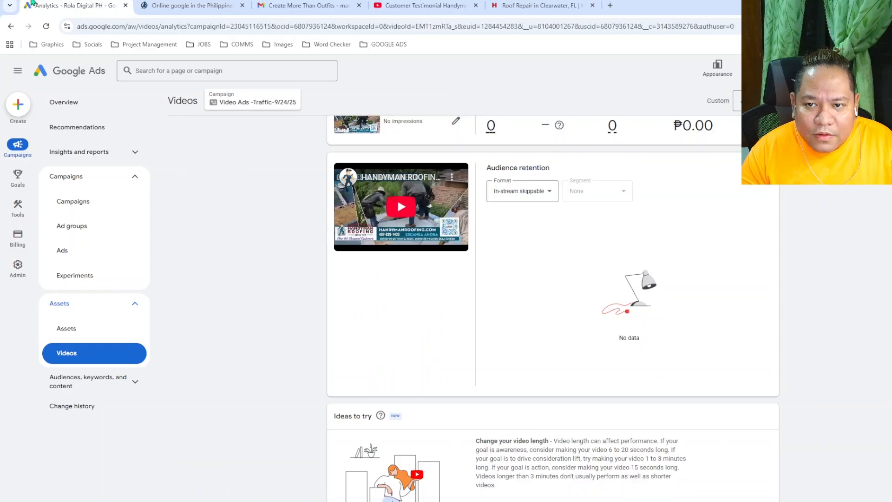
pyautogui.click(13, 26)
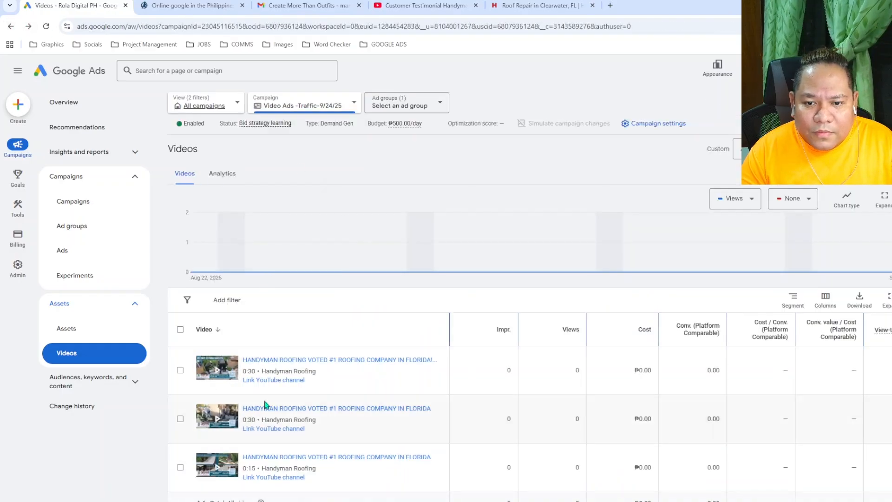
# Step: View the YouTube channel linking page for the first video, look through the suggested channels, and return to the video list
pyautogui.click(273, 380)
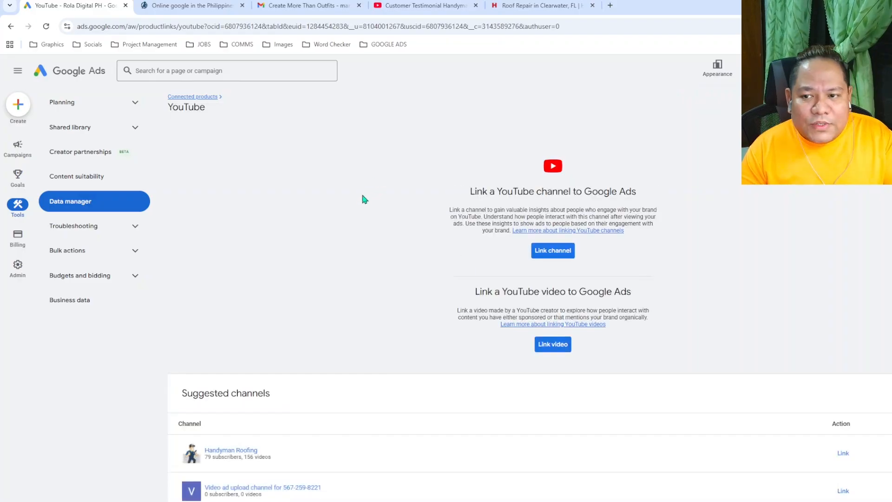
pyautogui.scroll(-2, 365, 199)
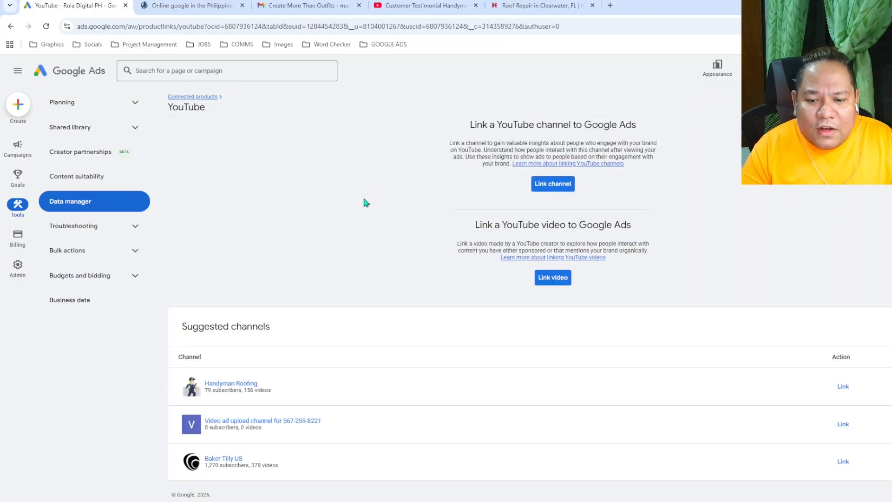
pyautogui.click(15, 25)
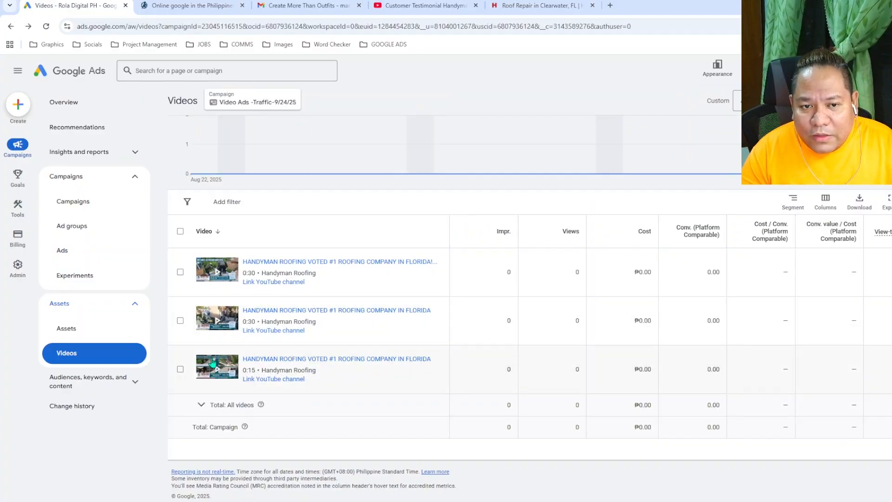
# Step: Open the overview, widen it to all campaigns and look through its summary cards
pyautogui.click(80, 105)
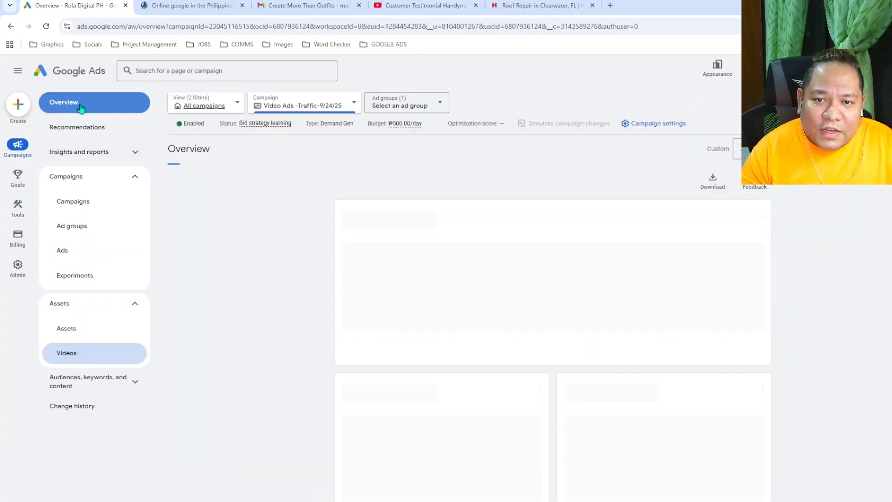
pyautogui.click(329, 108)
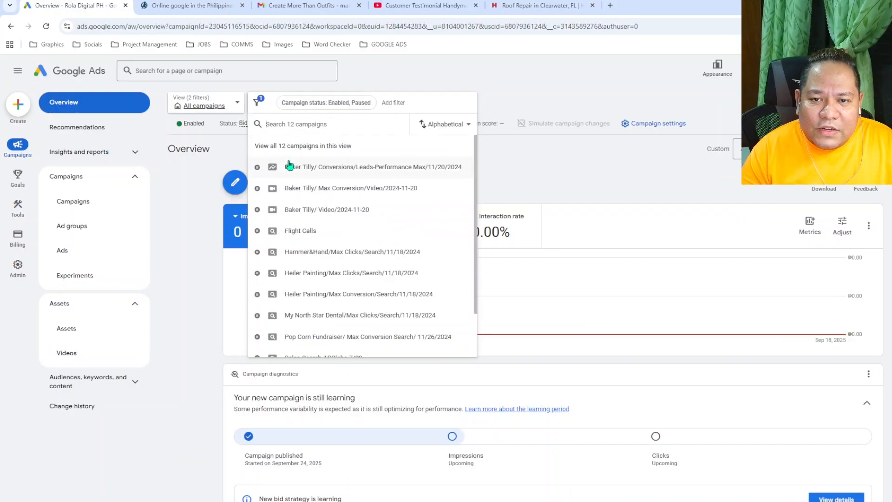
pyautogui.click(299, 147)
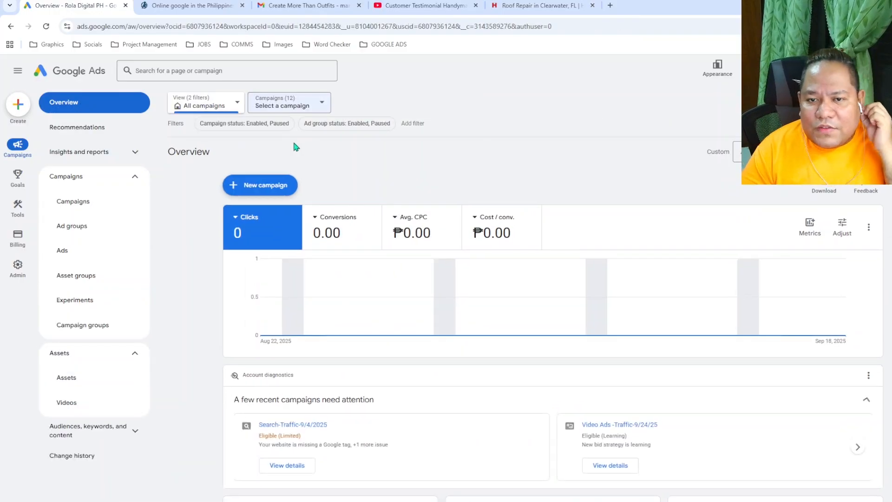
pyautogui.scroll(-8, 308, 182)
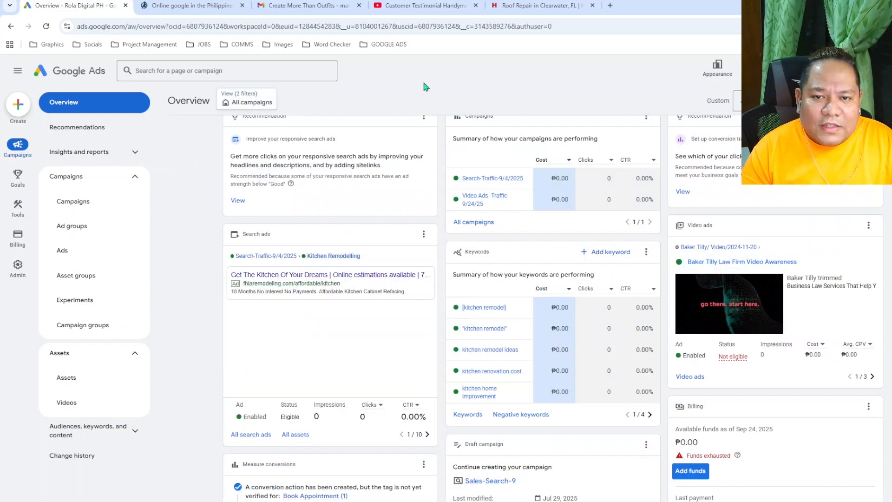
pyautogui.scroll(8, 427, 86)
# Step: Switch to the Baker Tilly/ Video/2024-11-20 campaign and open the ads of its Baker Tilly Law Firm Video Awareness ad group
pyautogui.click(288, 109)
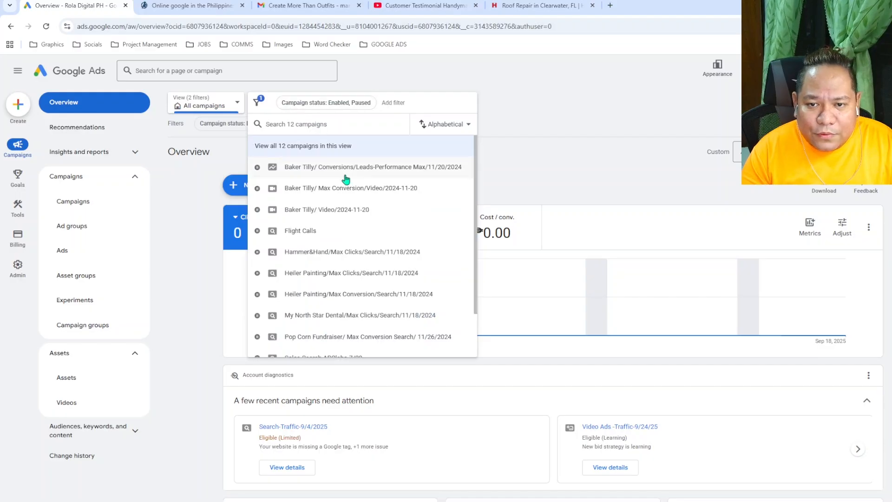
pyautogui.click(356, 210)
pyautogui.scroll(-6, 460, 194)
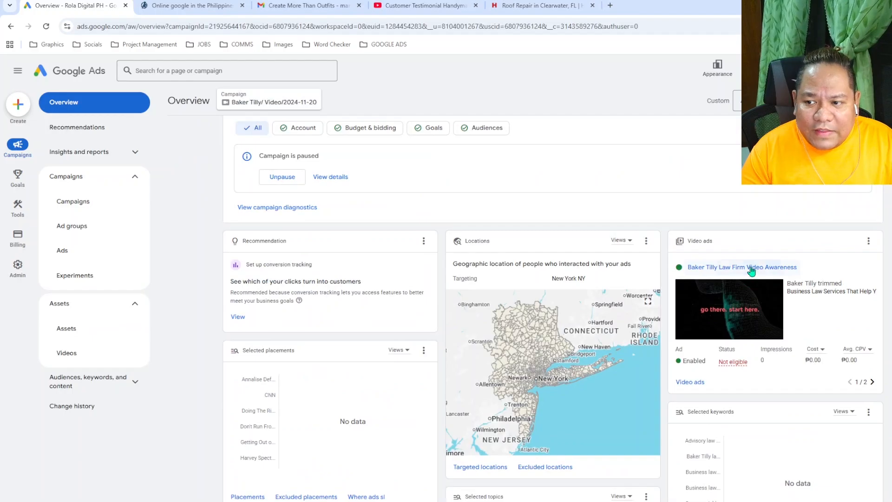
pyautogui.click(751, 268)
pyautogui.scroll(-2, 323, 321)
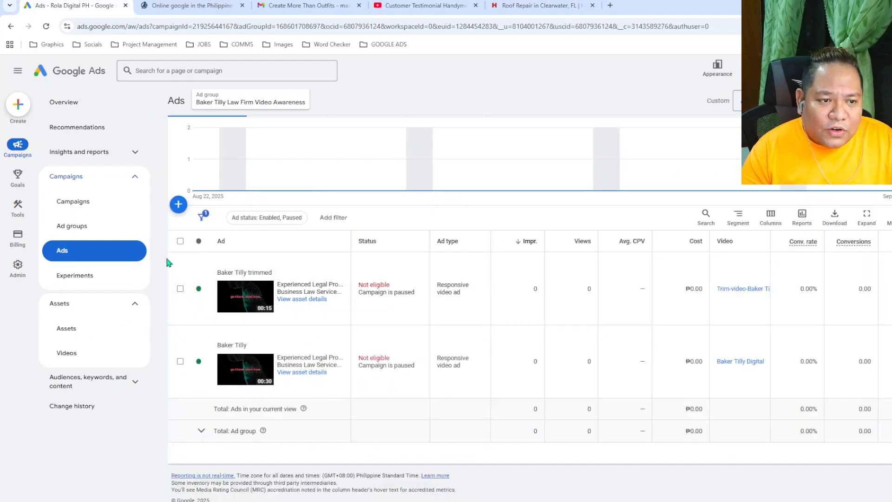
# Step: Preview the Baker Tilly trimmed ad on YouTube, pause playback to inspect the demo page, and close both the page and the preview
pyautogui.click(243, 297)
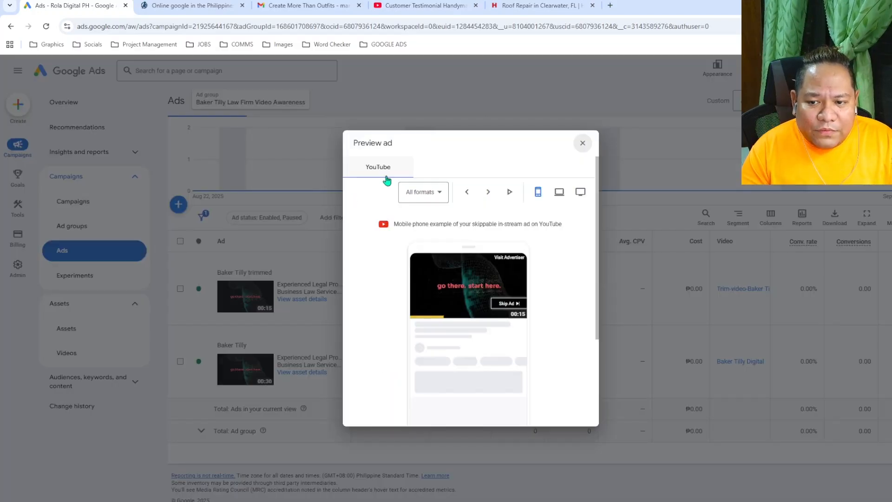
pyautogui.scroll(-3, 470, 271)
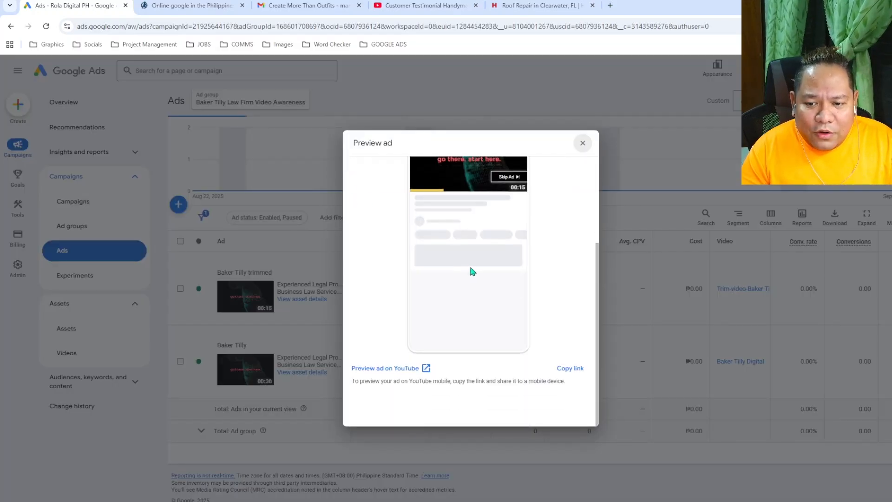
pyautogui.click(382, 370)
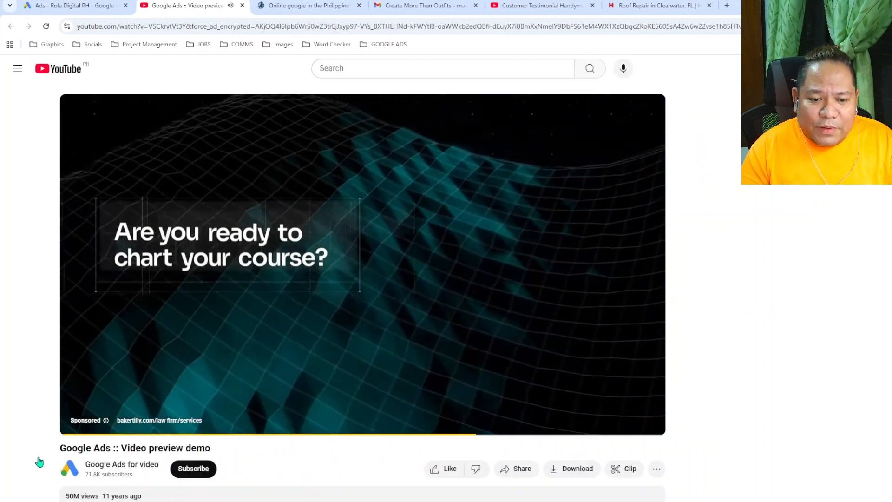
pyautogui.click(77, 423)
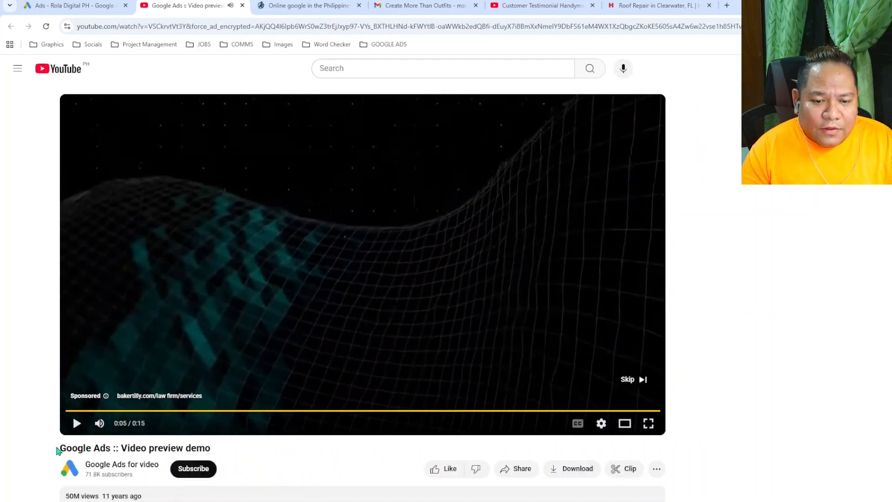
pyautogui.moveTo(56, 448); pyautogui.dragTo(225, 444)
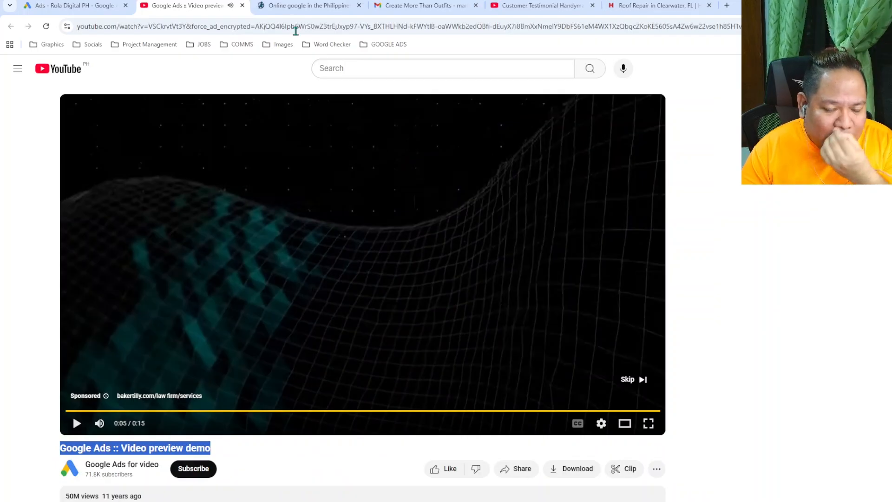
pyautogui.click(242, 6)
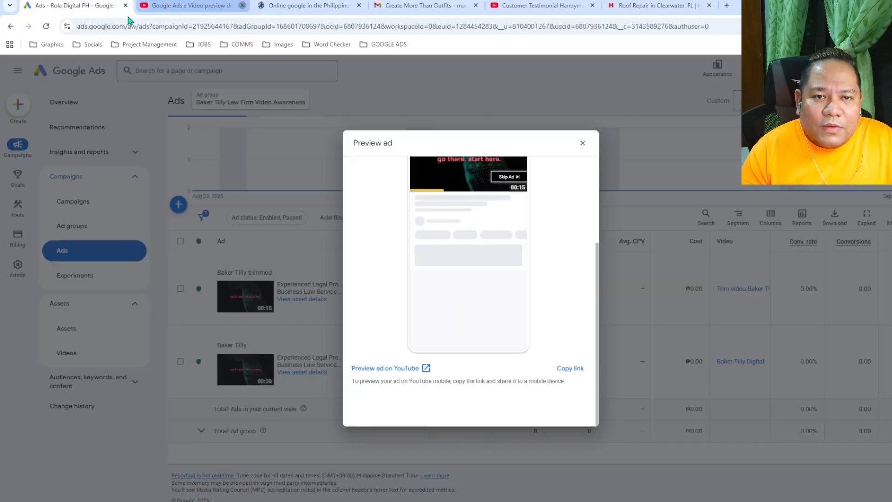
pyautogui.click(582, 143)
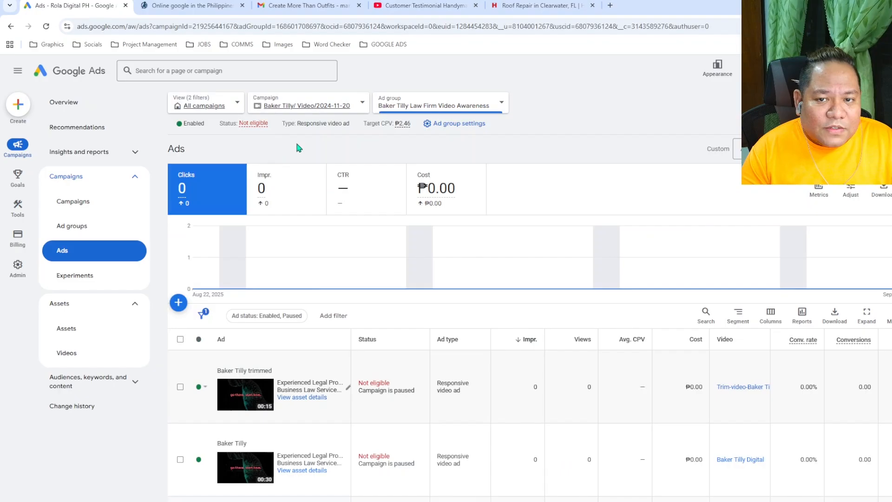
# Step: Clear the Baker Tilly ad group selection and switch the ads view to the Video Ads -Traffic-9/24/25 campaign
pyautogui.click(324, 111)
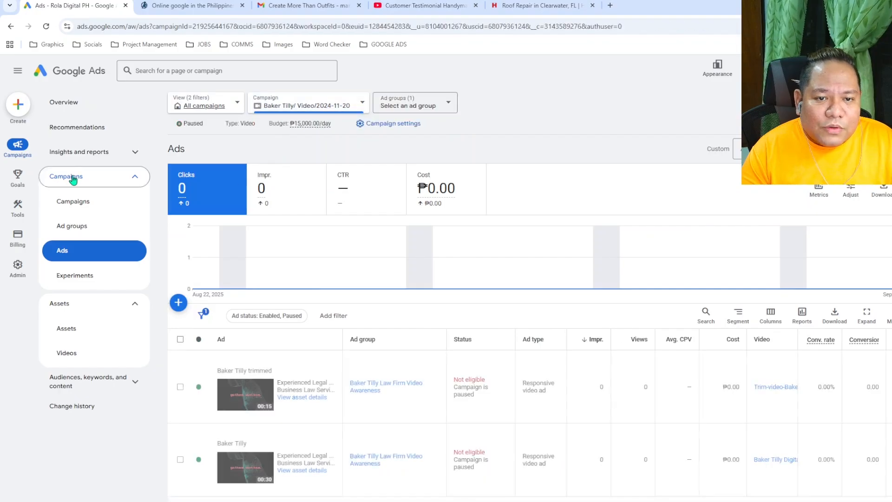
pyautogui.click(294, 114)
pyautogui.scroll(-3, 324, 239)
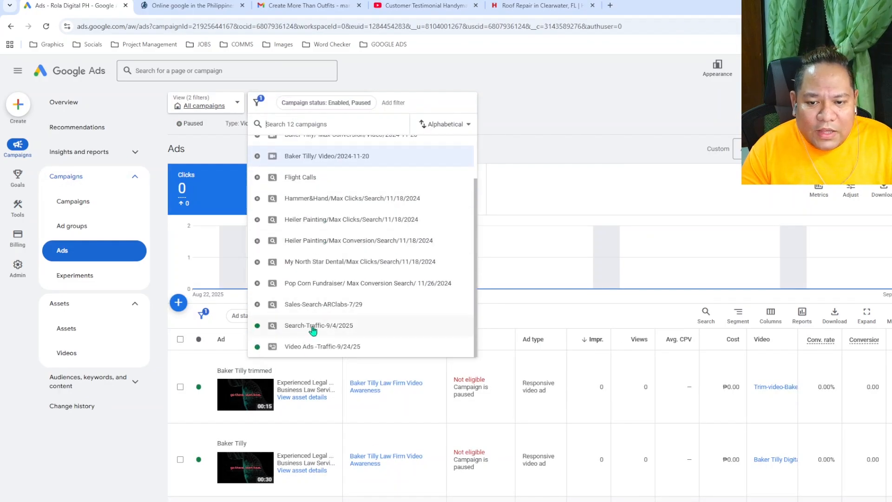
pyautogui.click(310, 350)
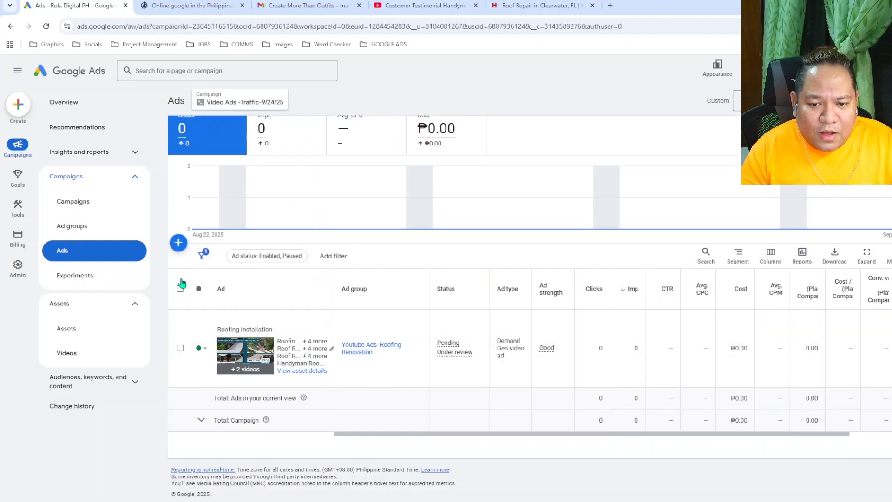
# Step: Open the campaign's video assets and watch the YouTube preview of the first Handyman Roofing video in the list
pyautogui.click(88, 355)
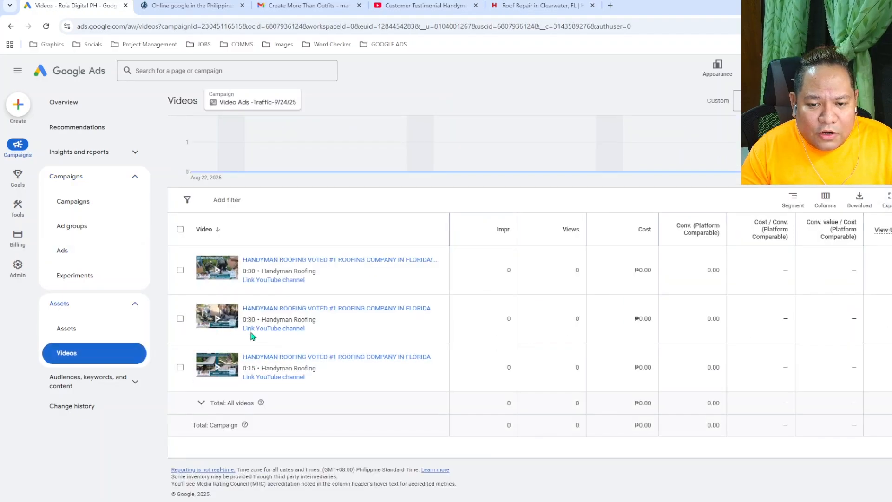
pyautogui.click(216, 273)
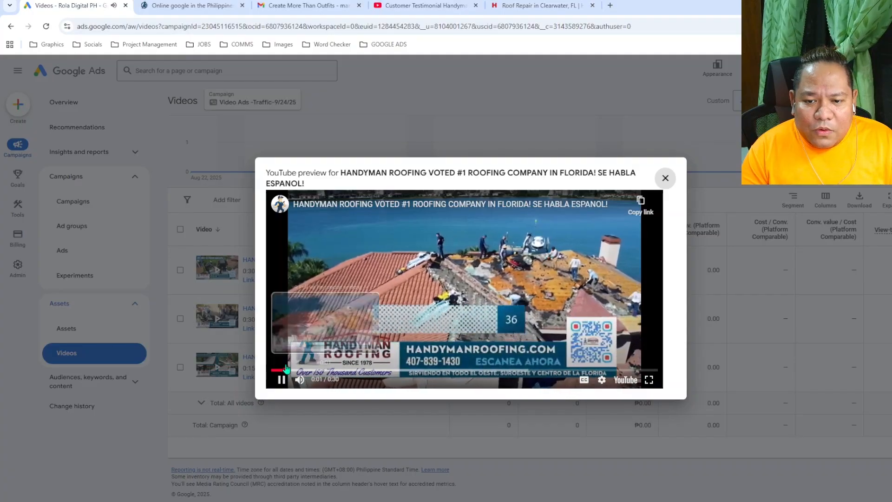
pyautogui.click(423, 263)
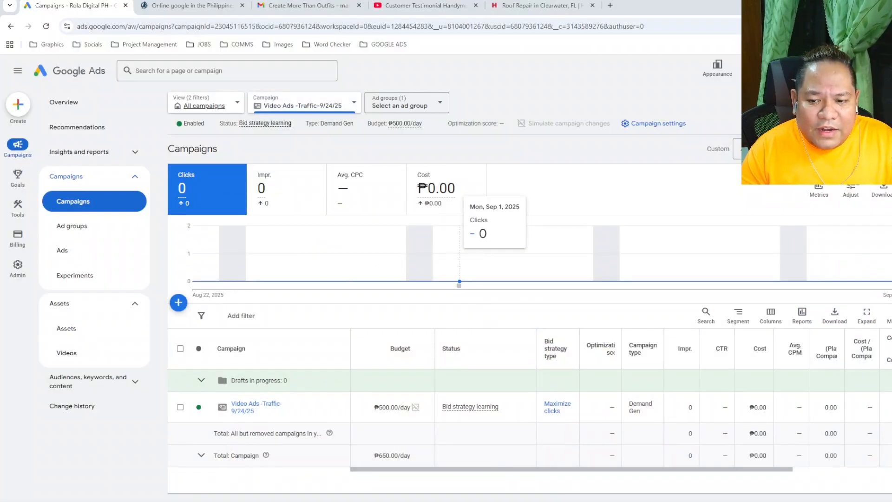
# Step: Look over the Video Ads -Traffic-9/24/25 campaign's table, its ad group and the review status of its Roofing Installation ad
pyautogui.scroll(-1, 459, 282)
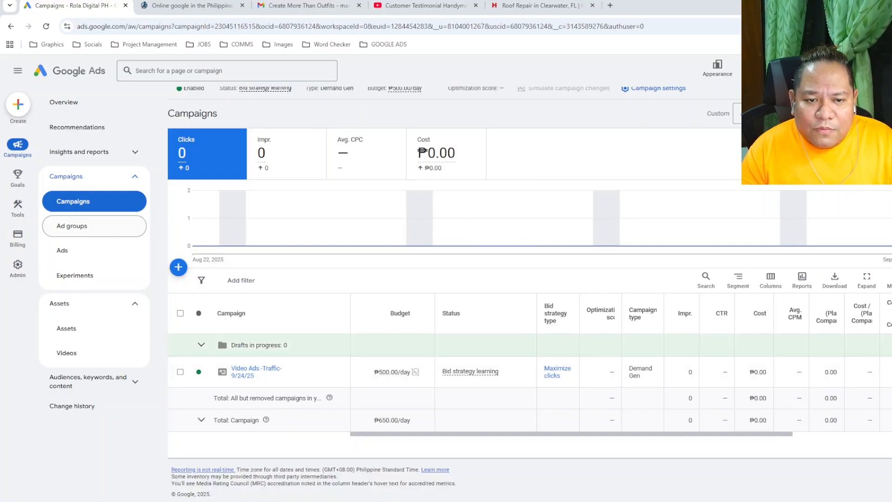
pyautogui.click(98, 224)
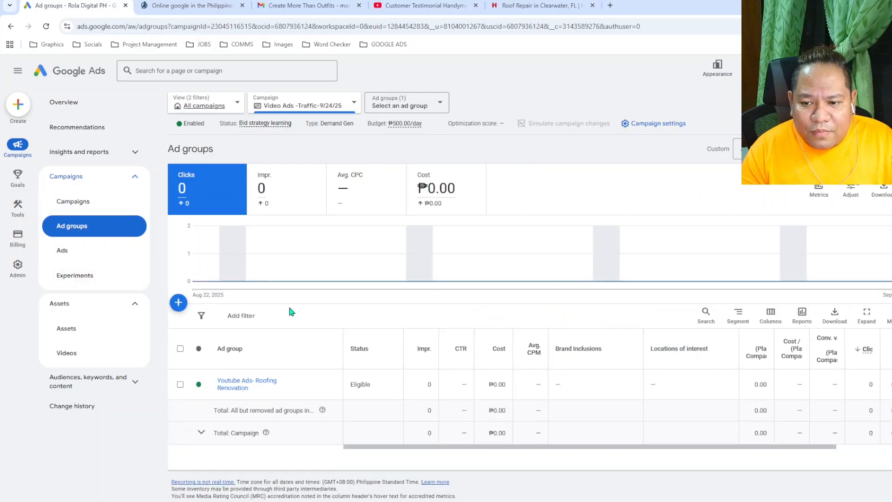
pyautogui.click(76, 256)
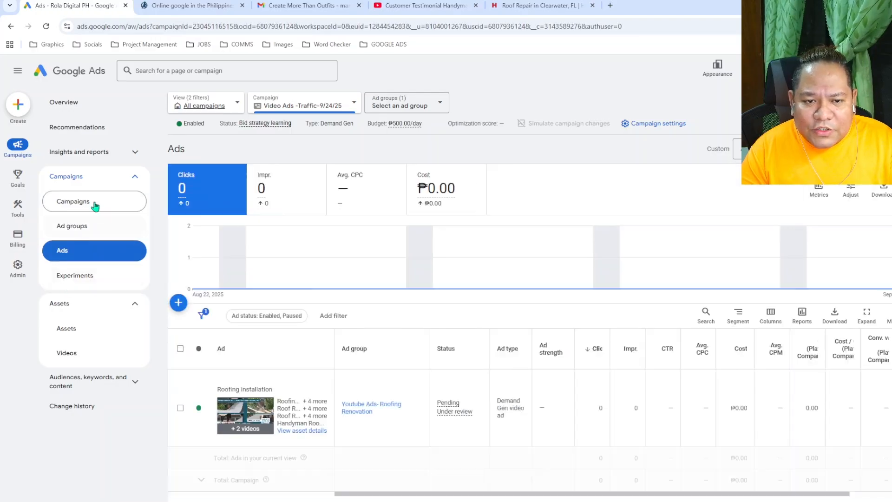
pyautogui.scroll(-2, 299, 307)
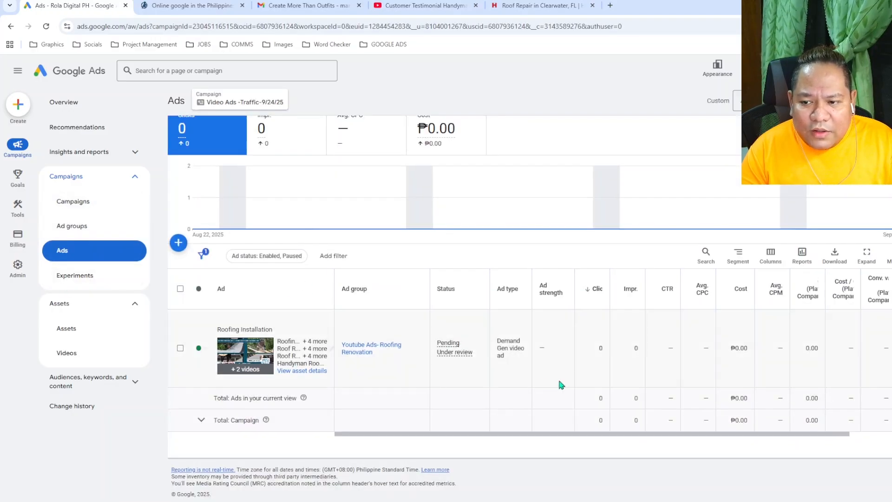
# Step: Return to the campaign table and check the video campaign's budget, status, bid strategy and campaign type
pyautogui.click(73, 202)
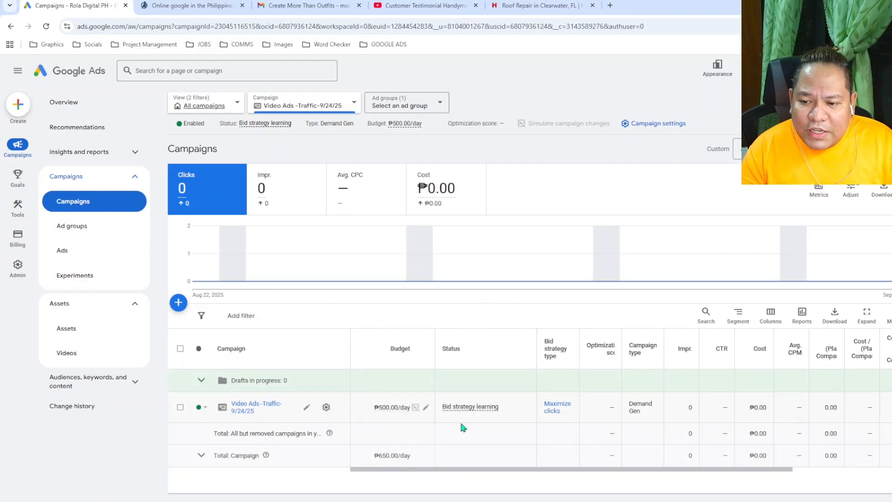
pyautogui.click(558, 417)
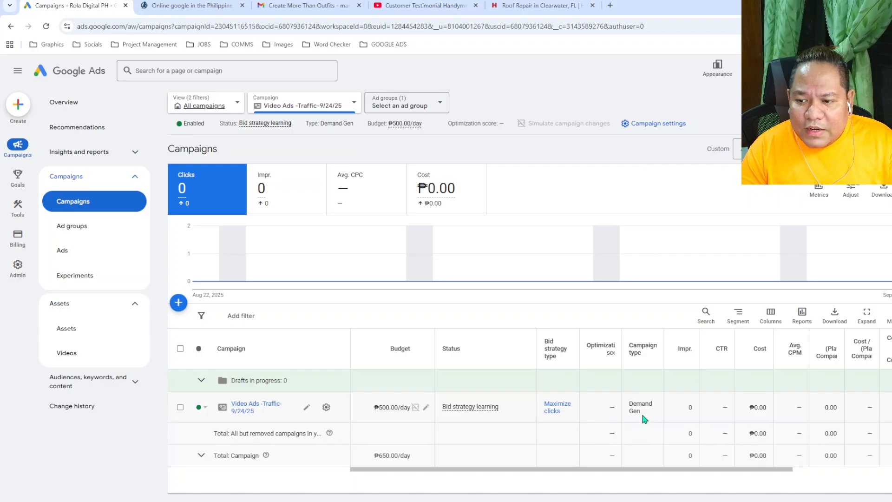
pyautogui.moveTo(482, 468)
pyautogui.mouseDown()
pyautogui.moveTo(525, 475)
pyautogui.moveTo(469, 474)
pyautogui.mouseUp()
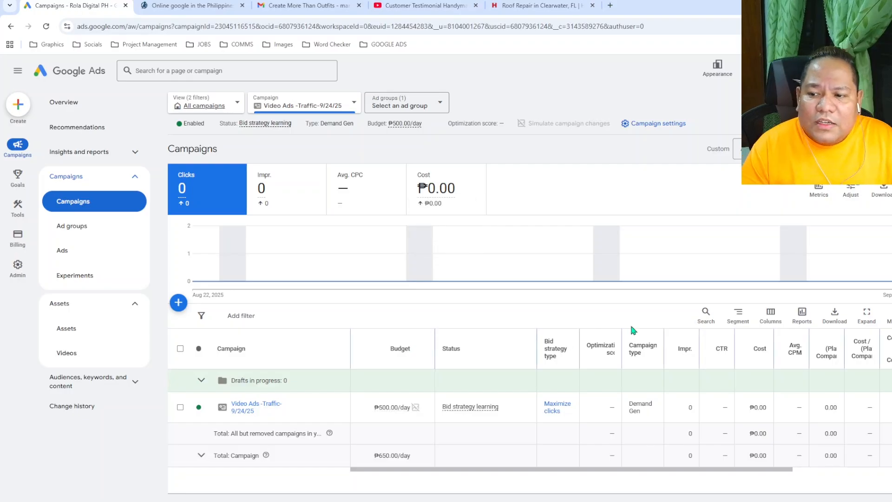
pyautogui.moveTo(28, 263)
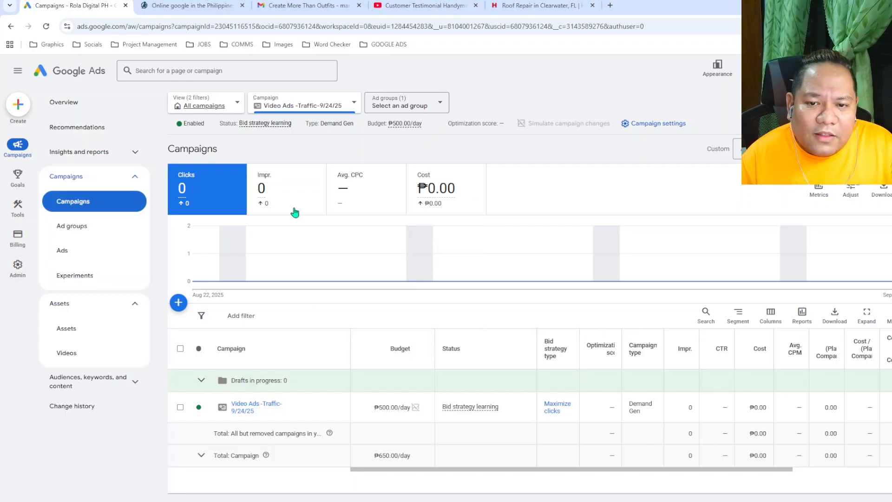